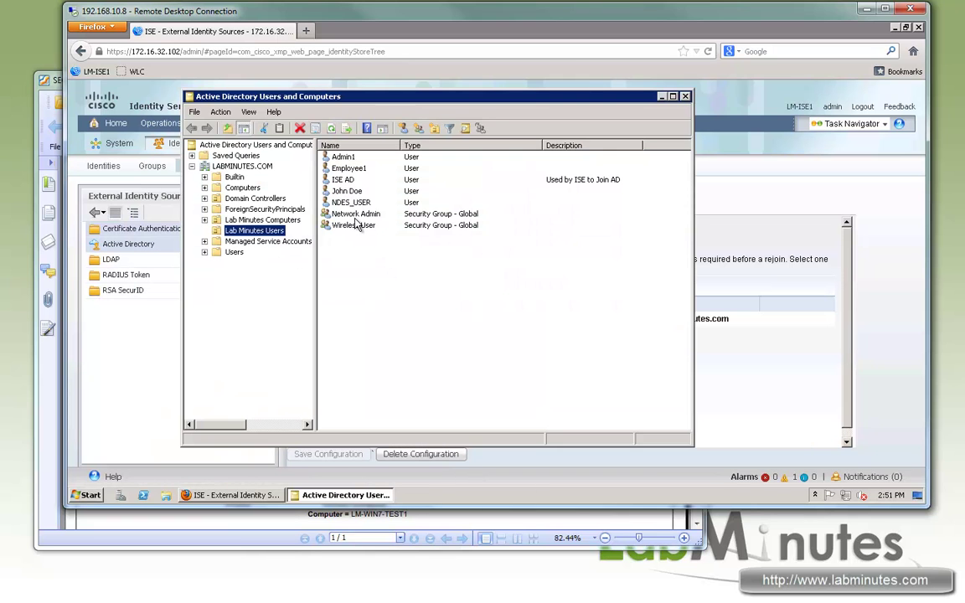
# - Confirm Admin1 is a member of the Wireless User group, then minimize Active Directory Users and Computers
pyautogui.click(356, 226)
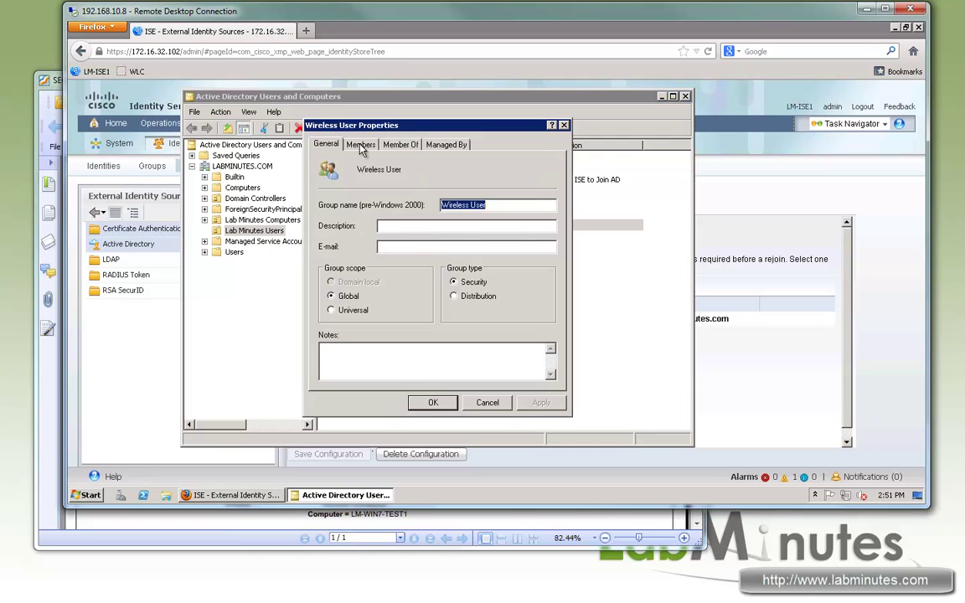
pyautogui.click(361, 144)
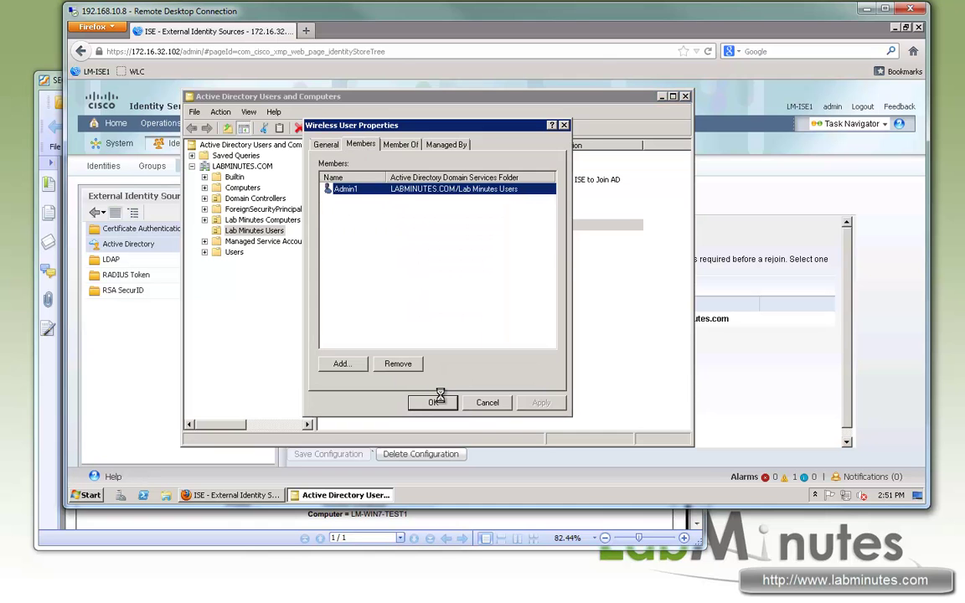
pyautogui.click(433, 402)
pyautogui.click(660, 96)
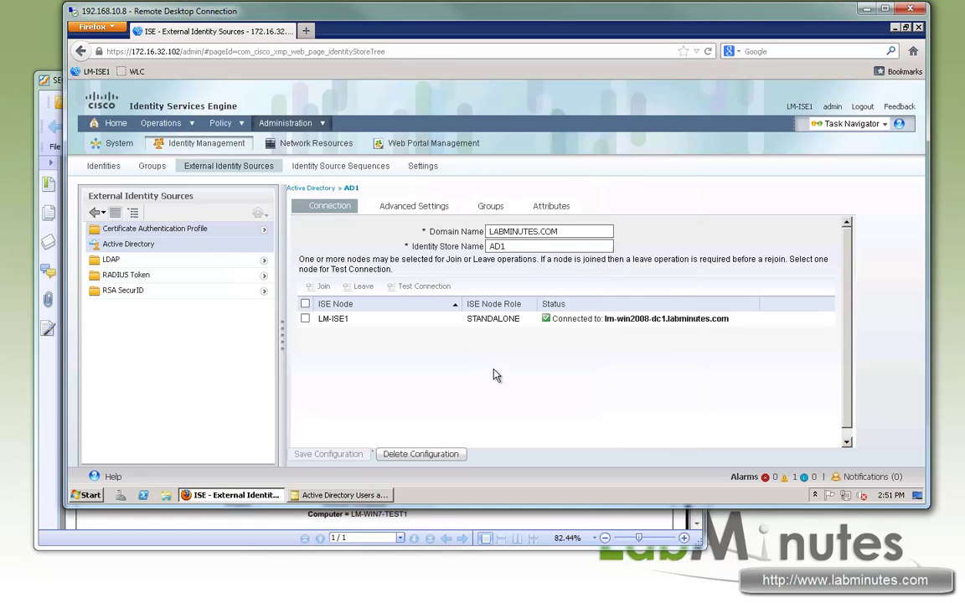
# - Retrieve directory groups matching Wireless and add Lab Minutes Users/Wireless User to AD1's groups
pyautogui.click(490, 210)
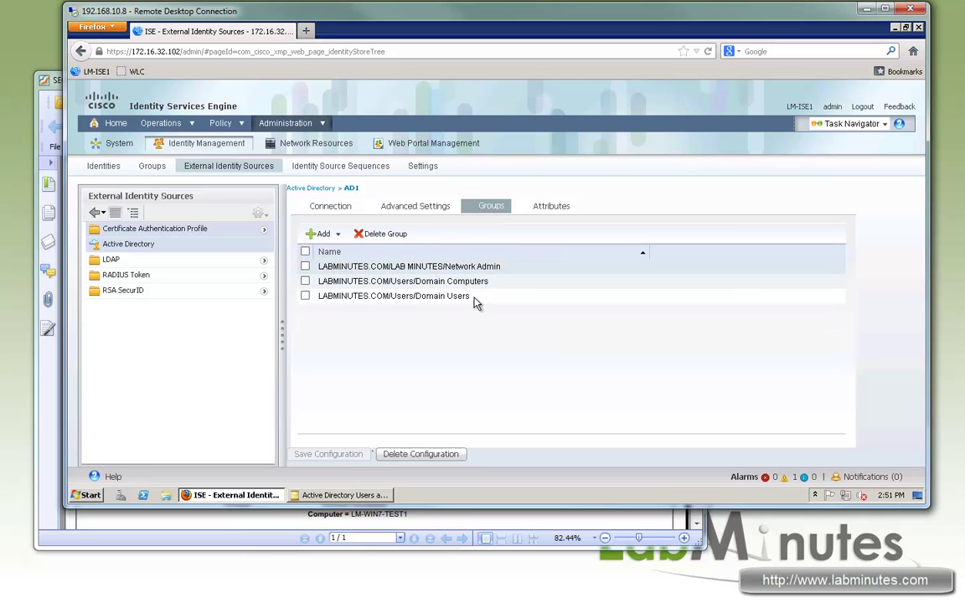
pyautogui.click(318, 236)
pyautogui.click(338, 252)
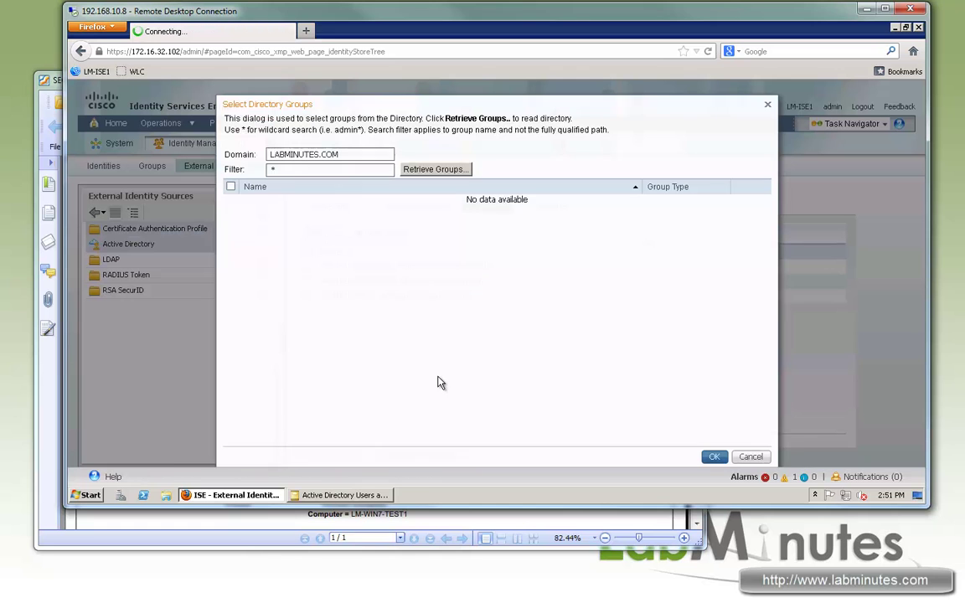
pyautogui.click(272, 170)
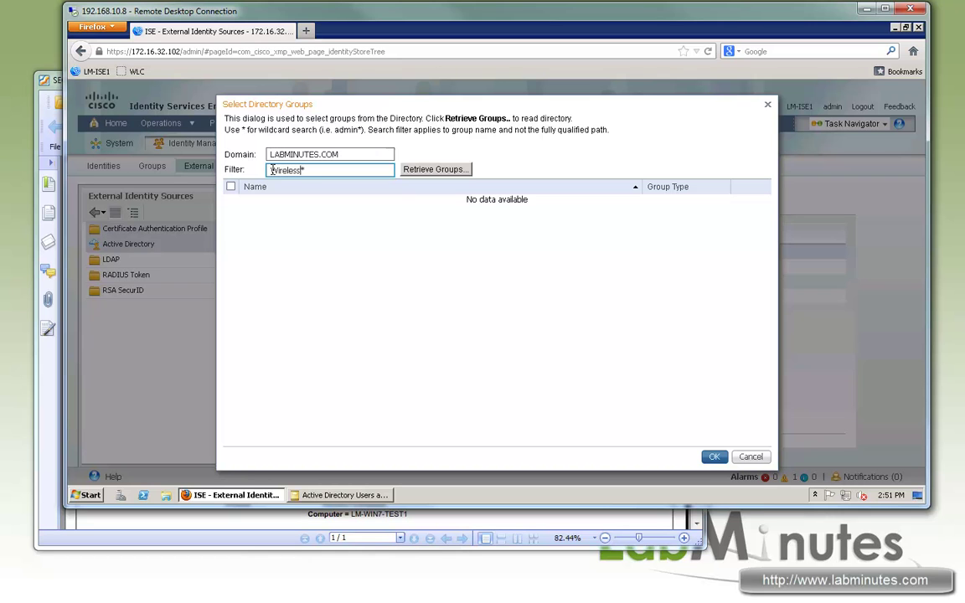
pyautogui.click(419, 173)
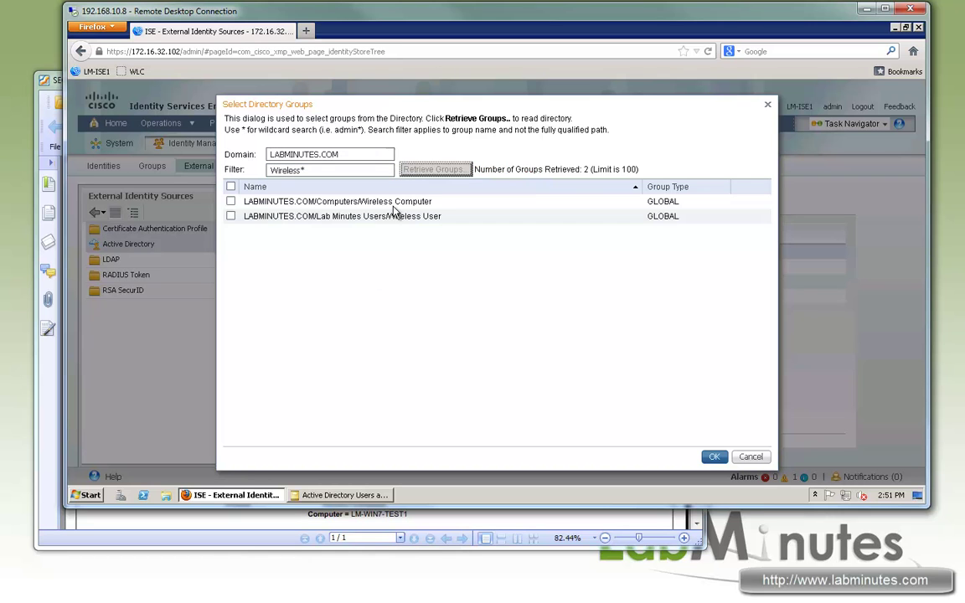
pyautogui.click(230, 217)
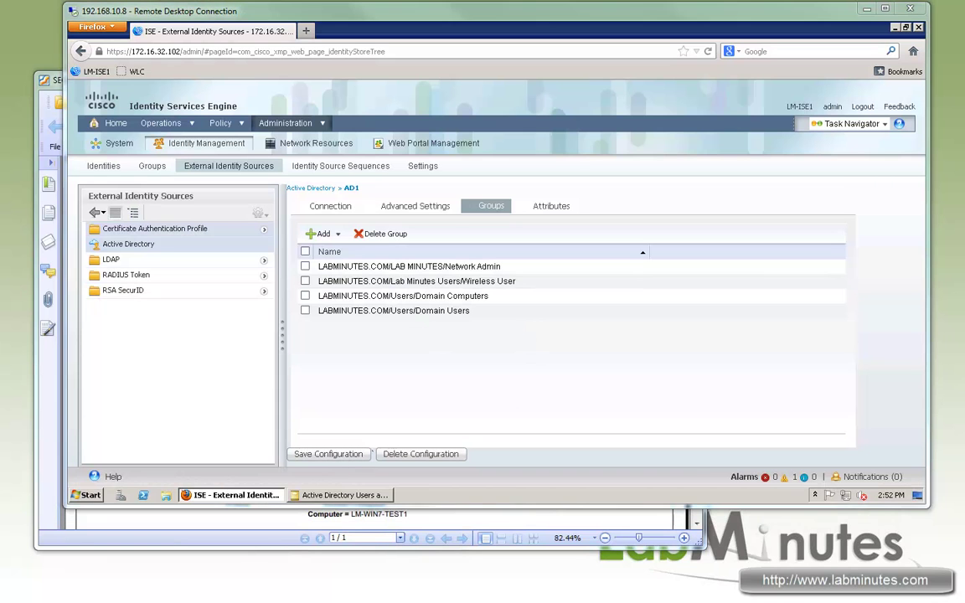
pyautogui.click(219, 123)
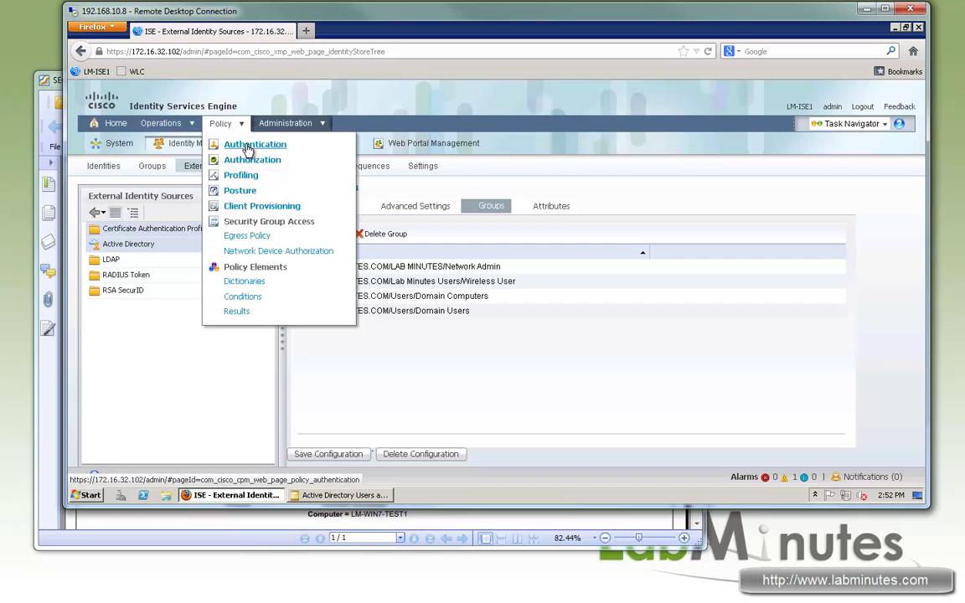
# - Move LM-WIRED-DOT1X above the MAB rule and duplicate it as LM-WLAN-DOT1X
pyautogui.click(249, 148)
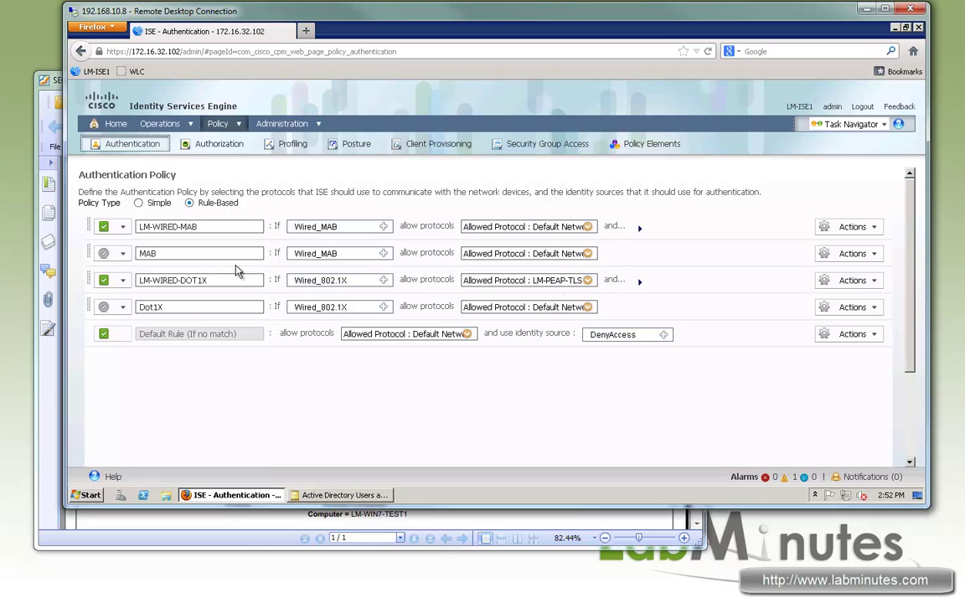
pyautogui.moveTo(90, 286); pyautogui.dragTo(94, 254)
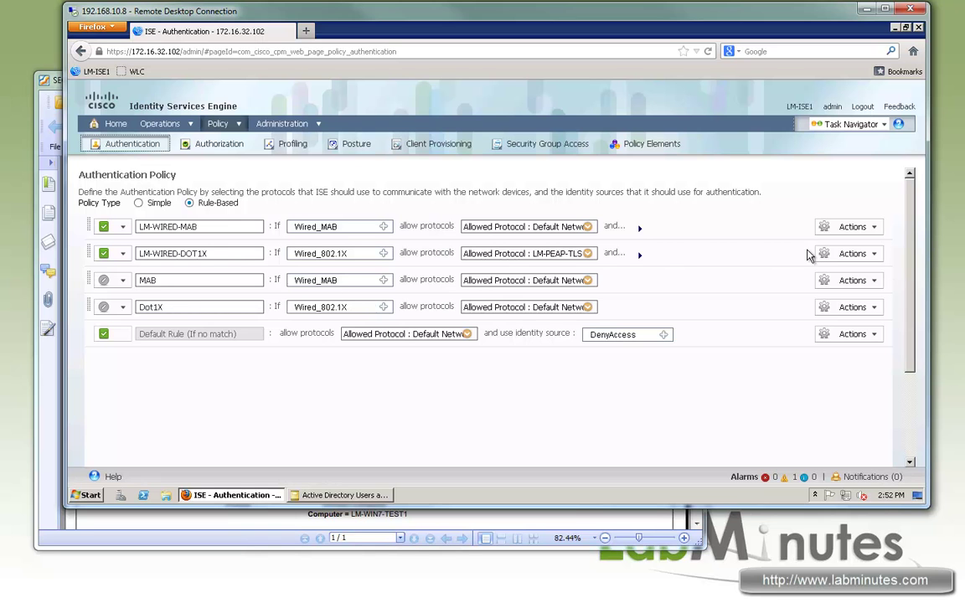
pyautogui.click(875, 254)
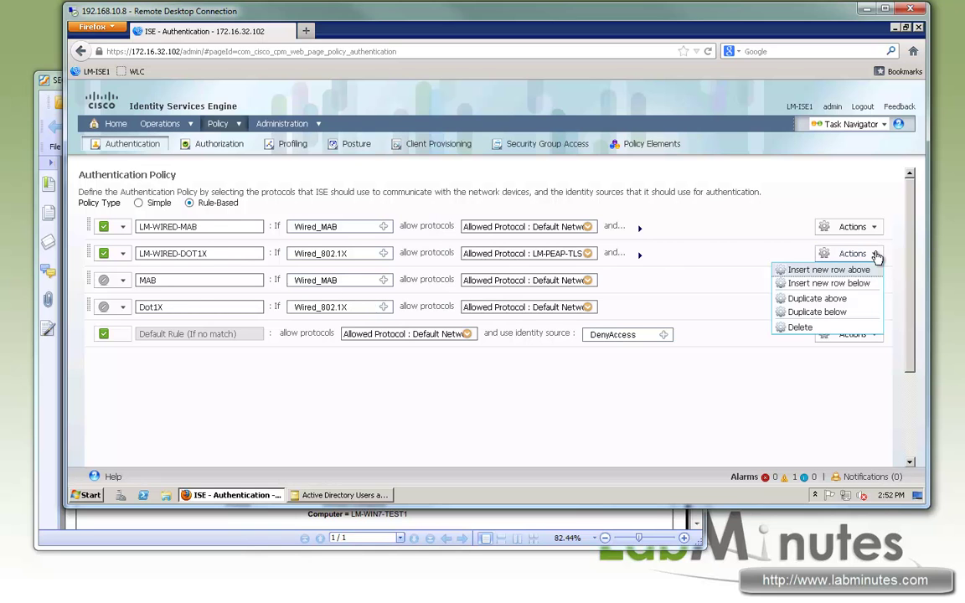
pyautogui.click(819, 312)
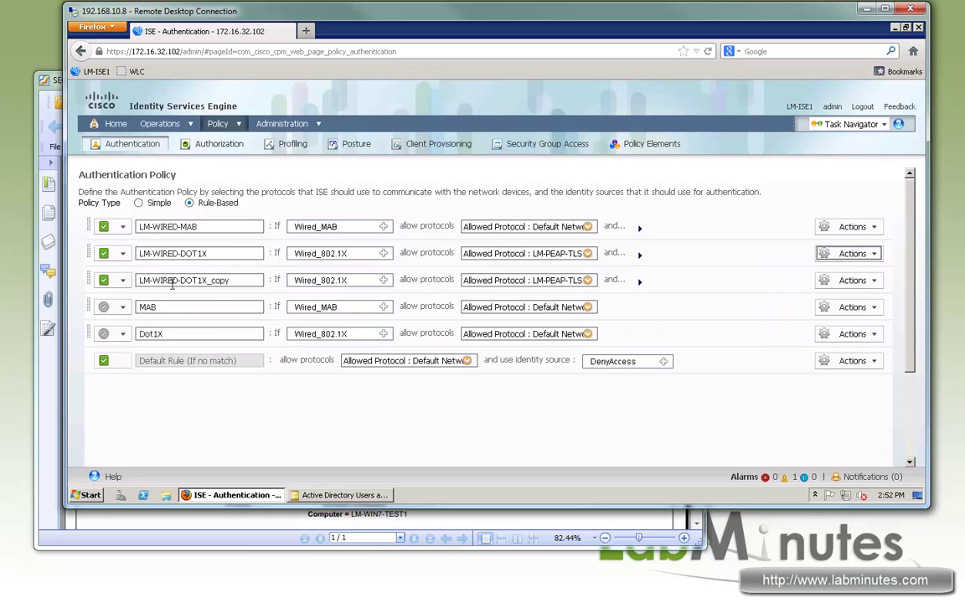
pyautogui.click(174, 280)
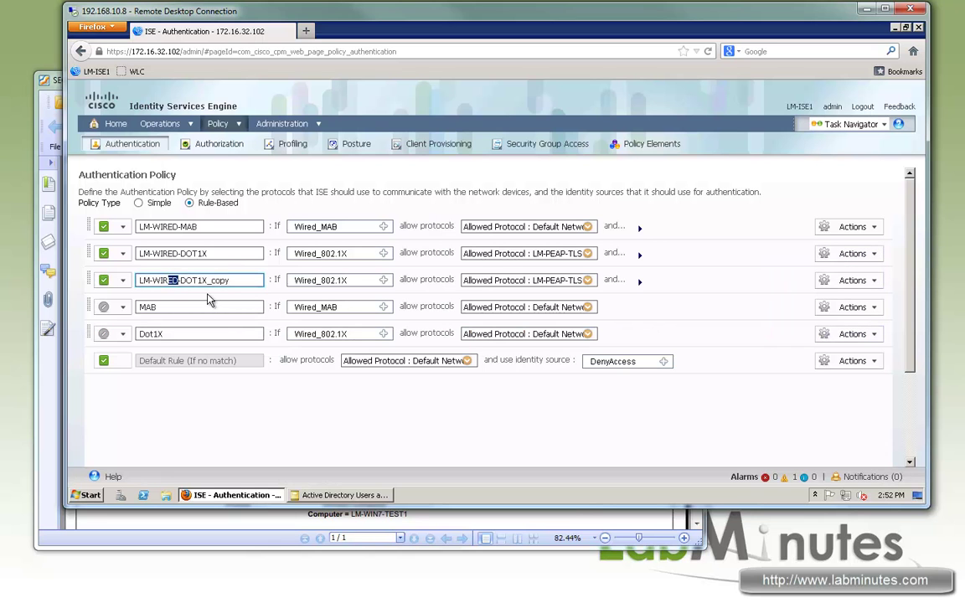
pyautogui.press('BackSpace')
pyautogui.press('BackSpace')
pyautogui.press('BackSpace')
pyautogui.write('LAN')
pyautogui.moveTo(230, 280); pyautogui.dragTo(204, 280)
pyautogui.press('BackSpace')
# - Set LM-WLAN-DOT1X to match Wireless_802.1X using LM_AD_LOCAL, and save the authentication policy
pyautogui.click(384, 280)
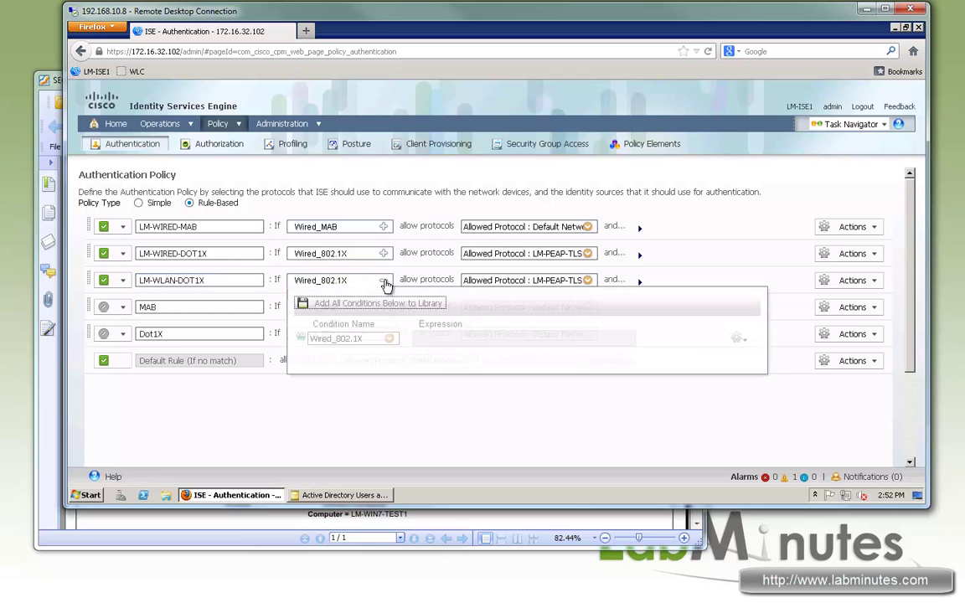
pyautogui.click(392, 343)
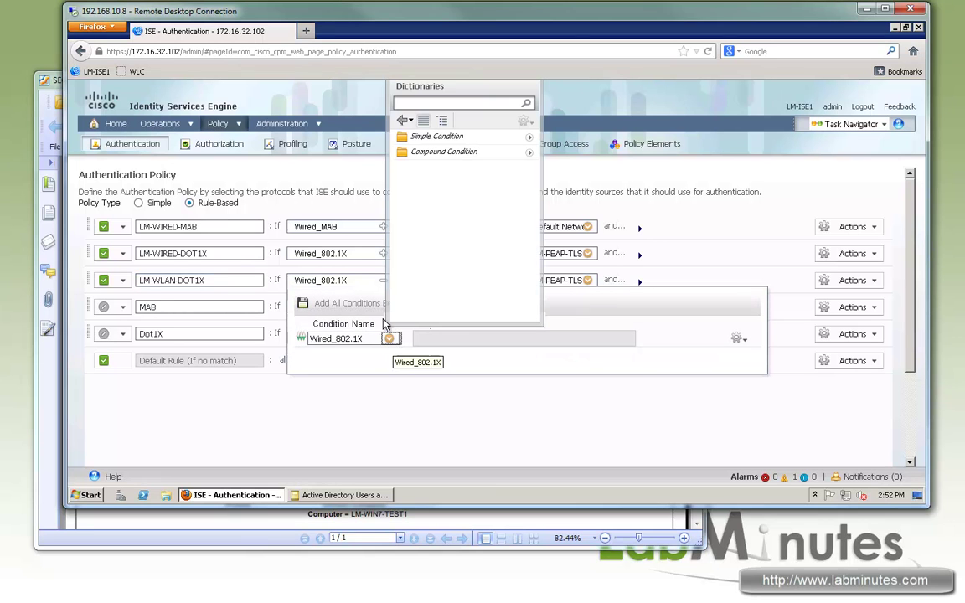
pyautogui.click(528, 157)
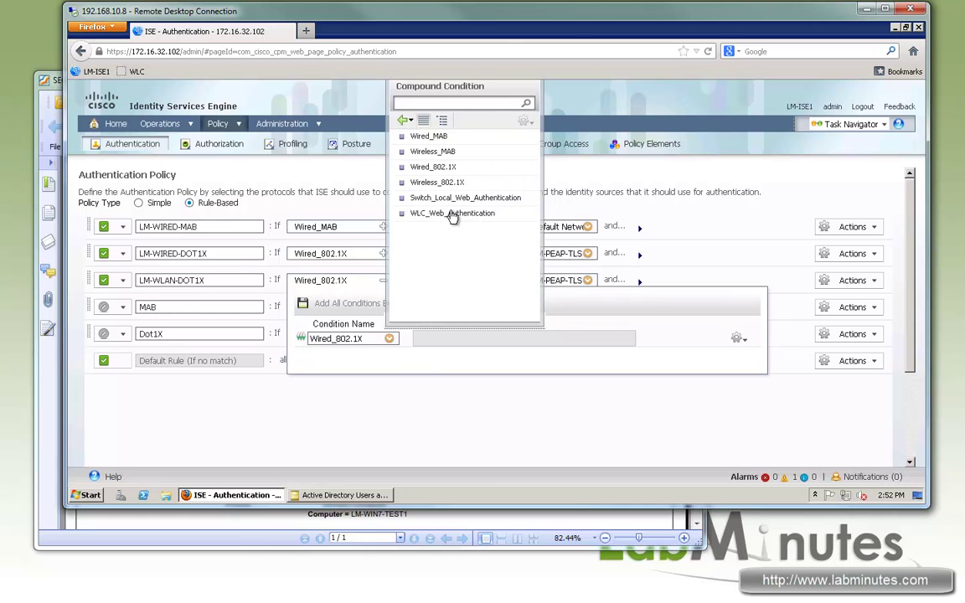
pyautogui.click(425, 182)
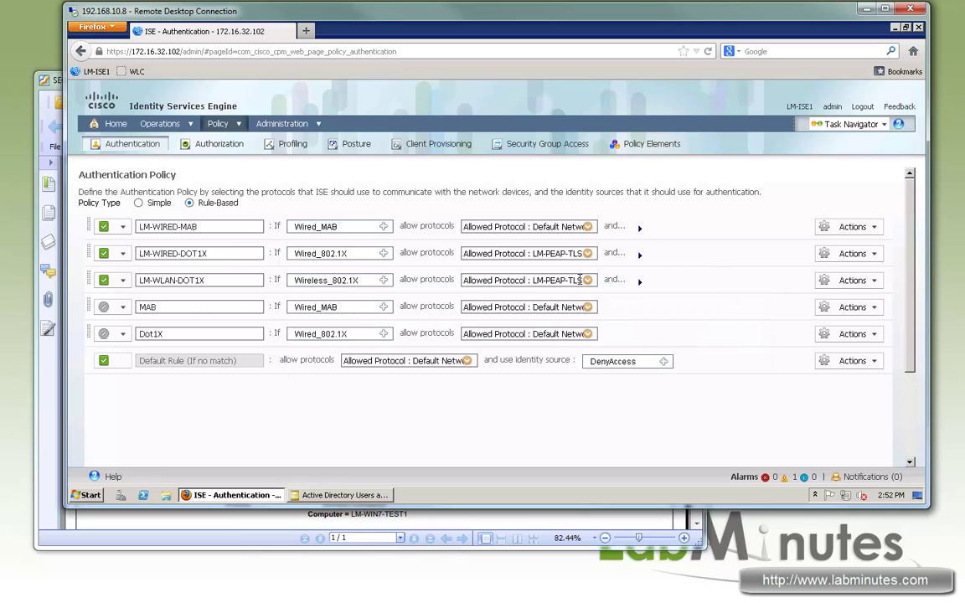
pyautogui.click(639, 281)
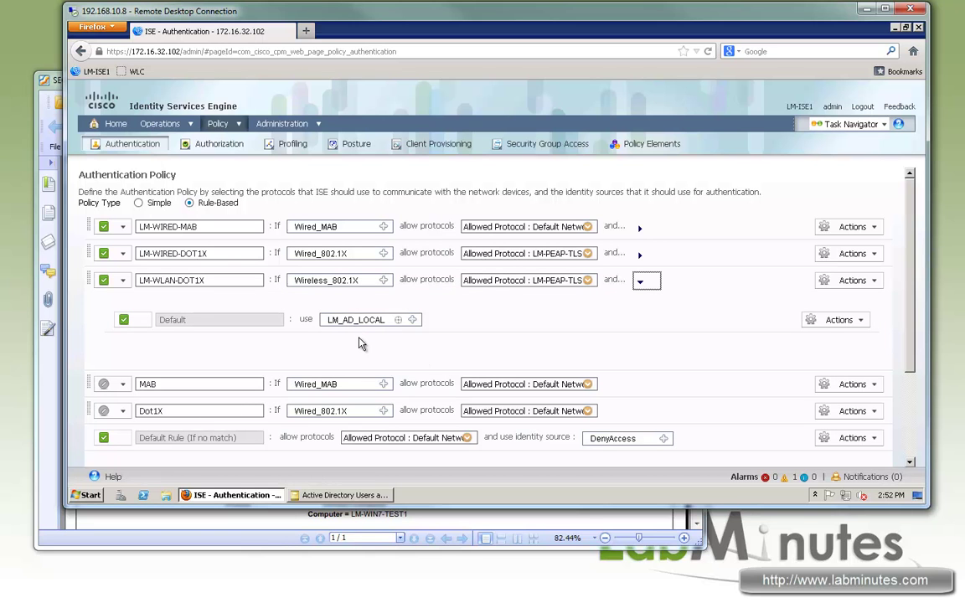
pyautogui.click(545, 341)
pyautogui.moveTo(583, 281); pyautogui.dragTo(516, 280)
pyautogui.scroll(-3, 378, 328)
pyautogui.click(94, 462)
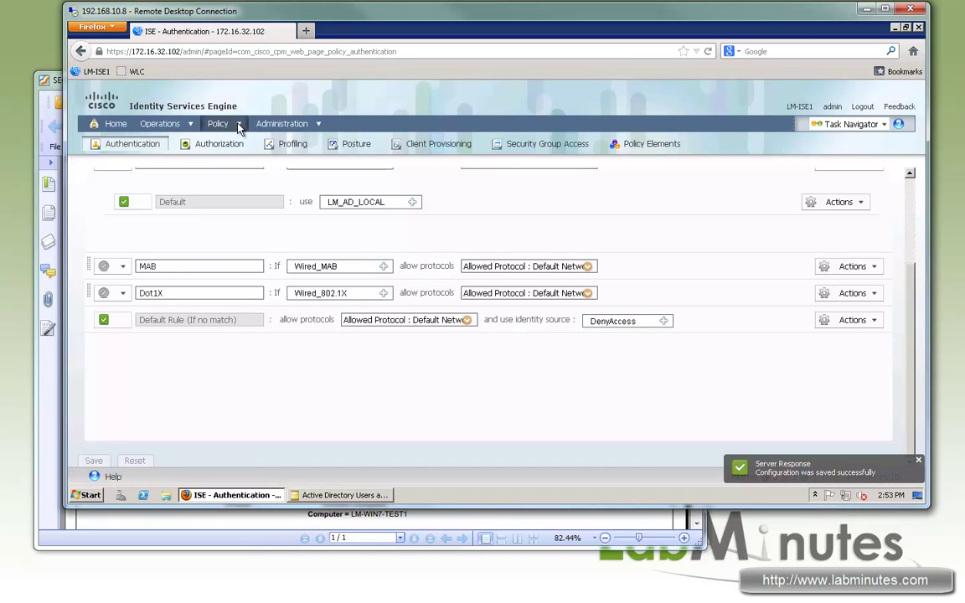
# - View the Authorization policy, then open Authorization Compound Conditions in a new browser tab
pyautogui.moveTo(243, 129)
pyautogui.click(239, 161)
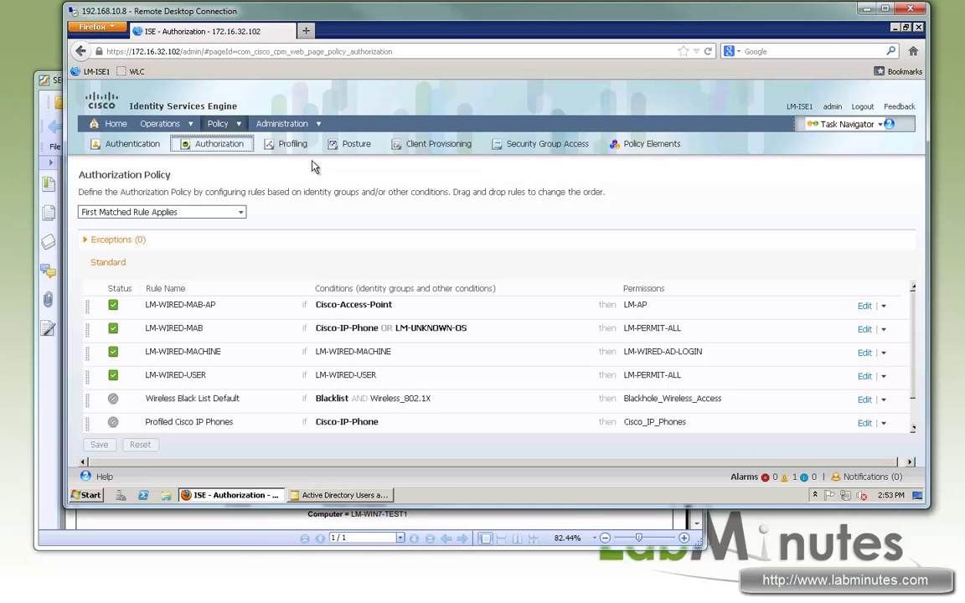
pyautogui.click(238, 124)
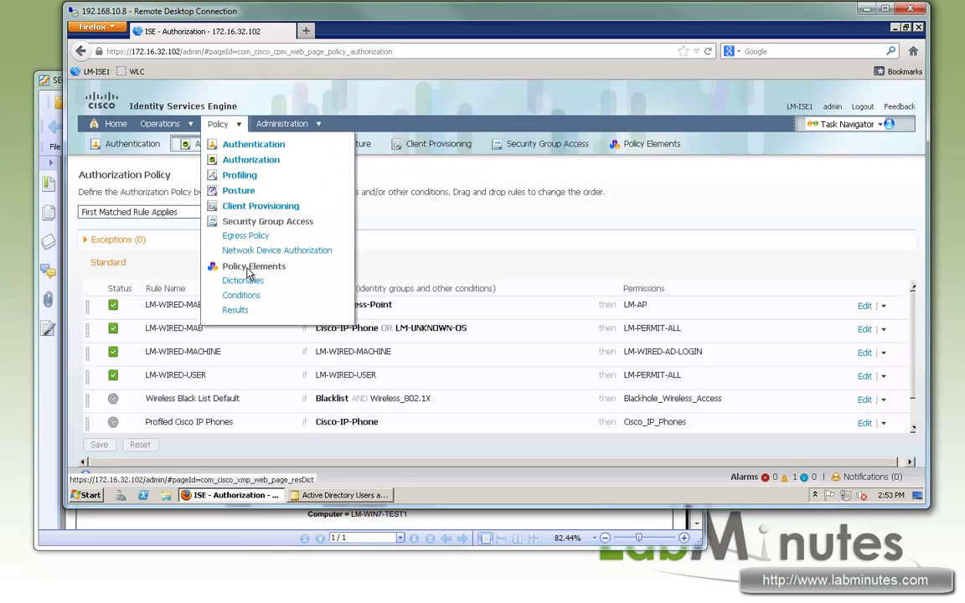
pyautogui.rightClick(248, 296)
pyautogui.click(277, 312)
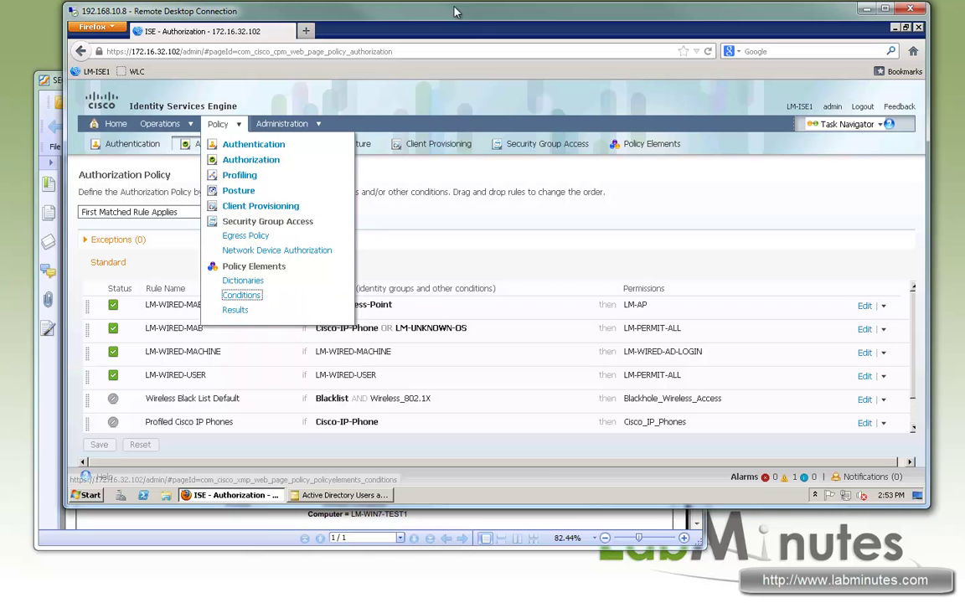
pyautogui.click(328, 28)
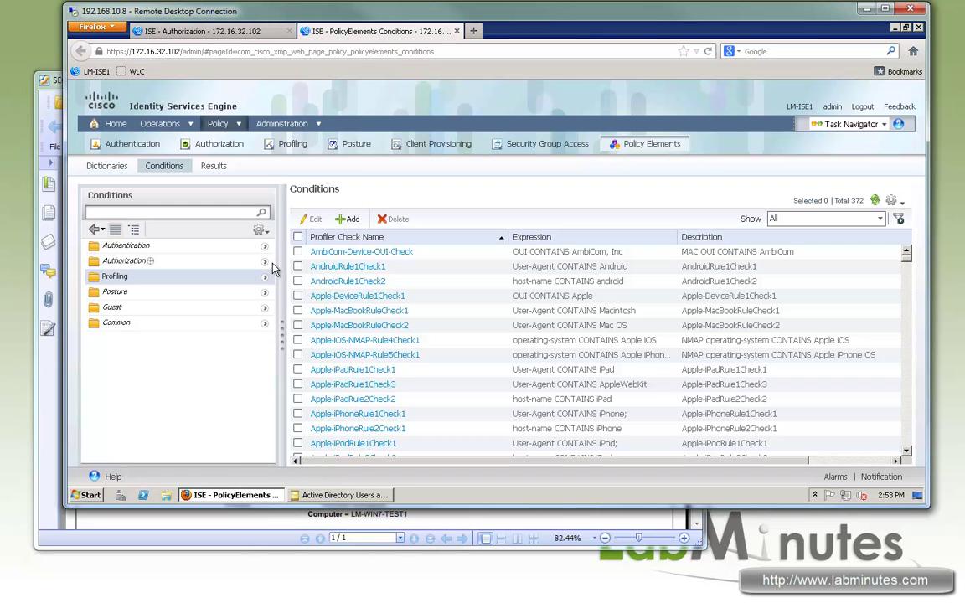
pyautogui.click(263, 262)
pyautogui.click(138, 261)
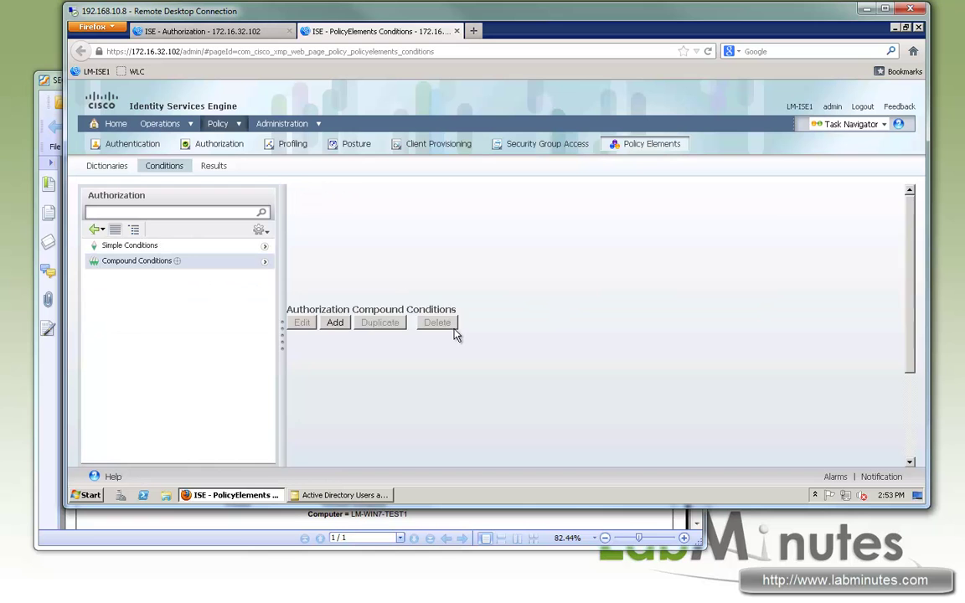
pyautogui.moveTo(388, 357); pyautogui.dragTo(309, 356)
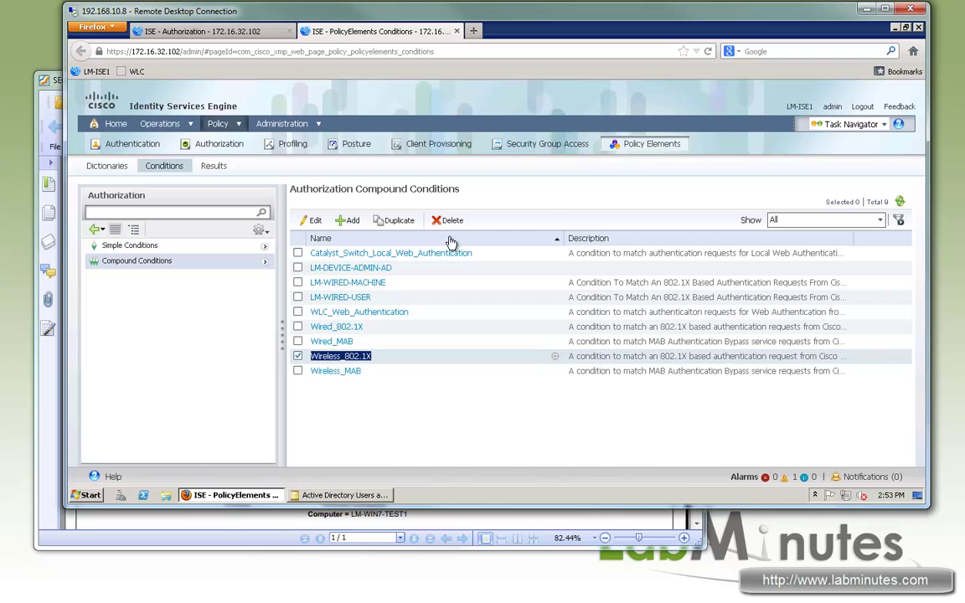
# - Duplicate the Wireless_802.1X condition as LM-WLAN-MACHINE
pyautogui.click(396, 220)
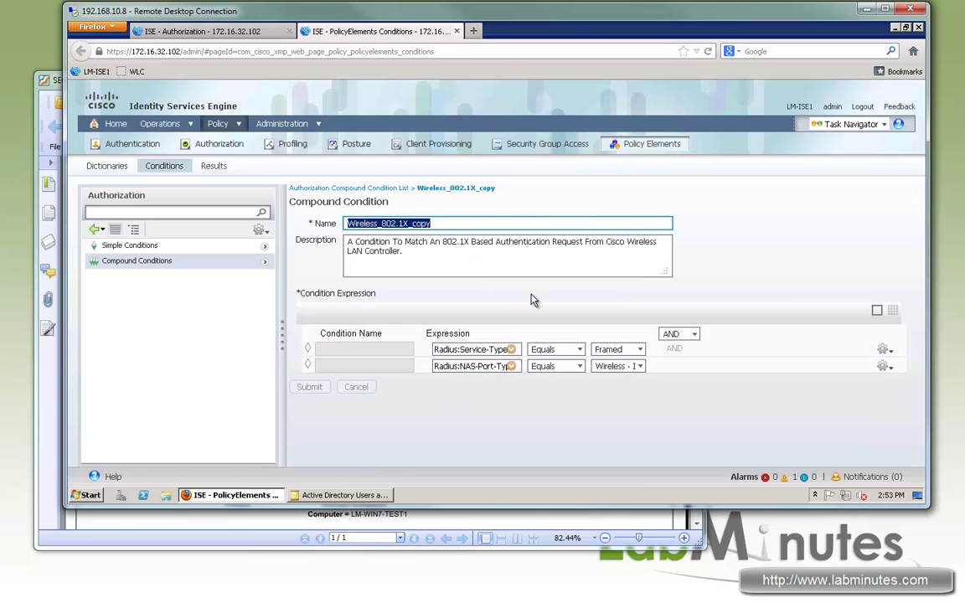
pyautogui.write('LM-WLAN-MACHINE')
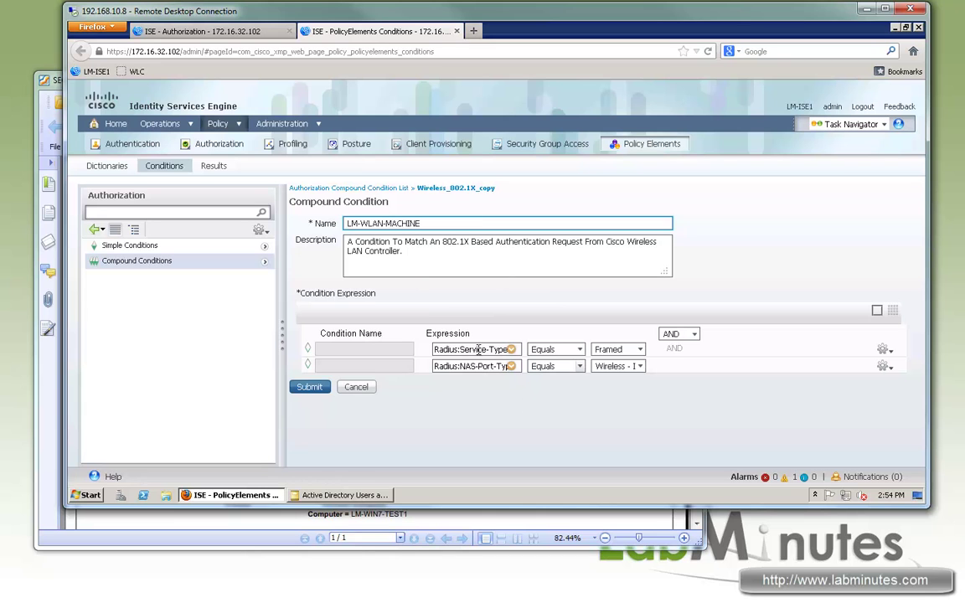
pyautogui.moveTo(460, 366); pyautogui.dragTo(480, 373)
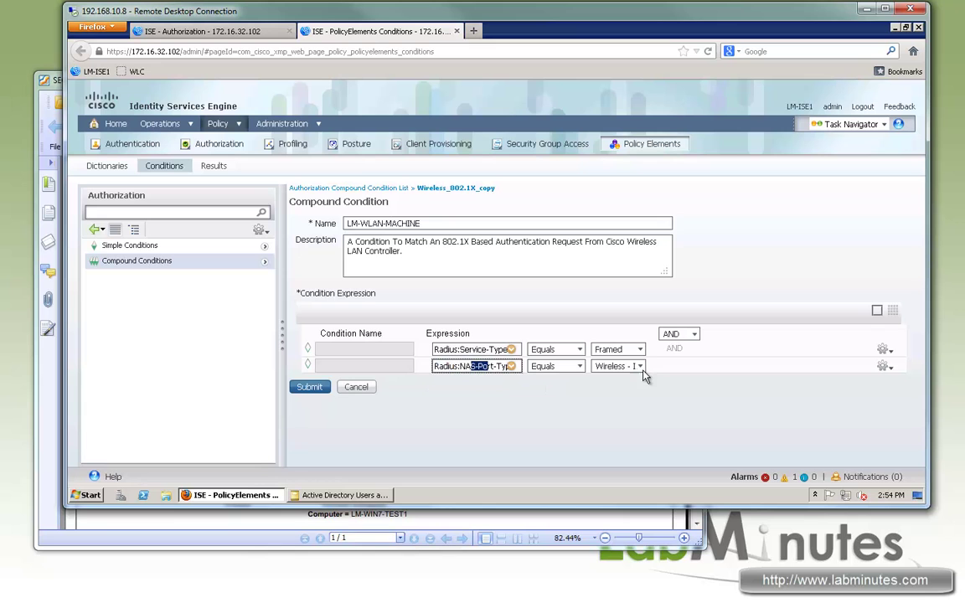
pyautogui.moveTo(628, 366); pyautogui.dragTo(668, 366)
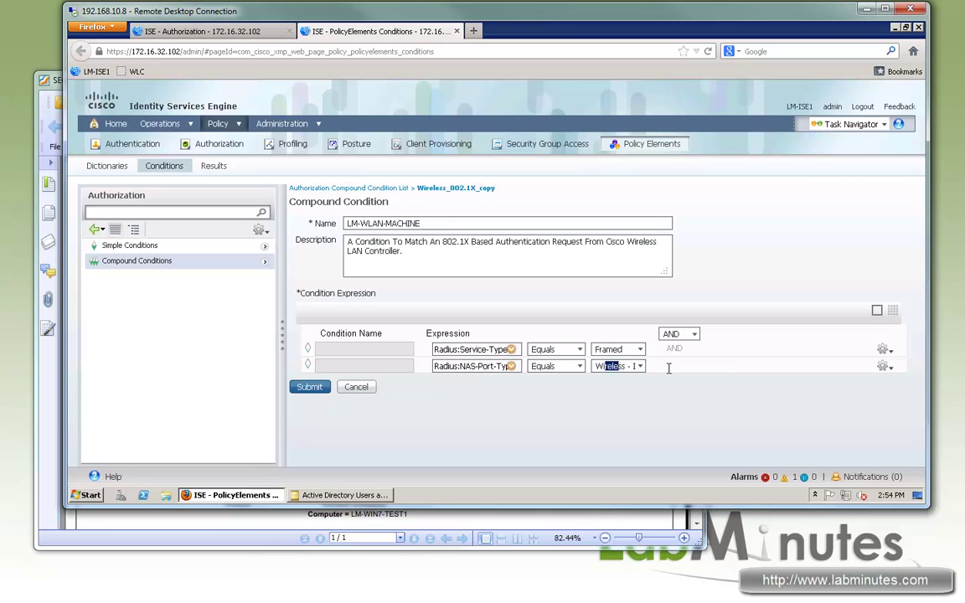
pyautogui.click(891, 367)
# - Add a row requiring AD1:ExternalGroups Equals LABMINUTES.COM/Users/Domain Computers
pyautogui.click(885, 367)
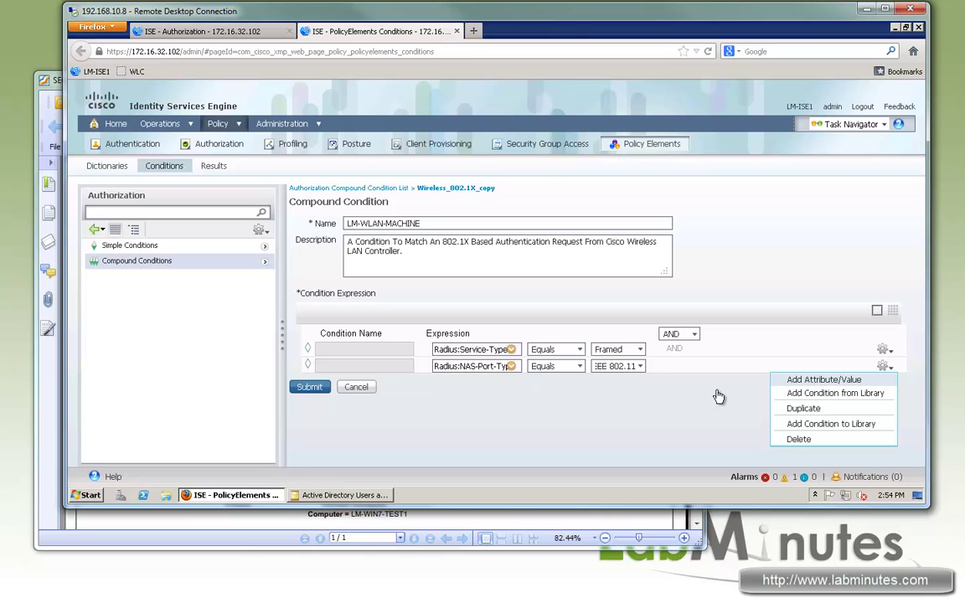
pyautogui.click(817, 382)
pyautogui.click(511, 382)
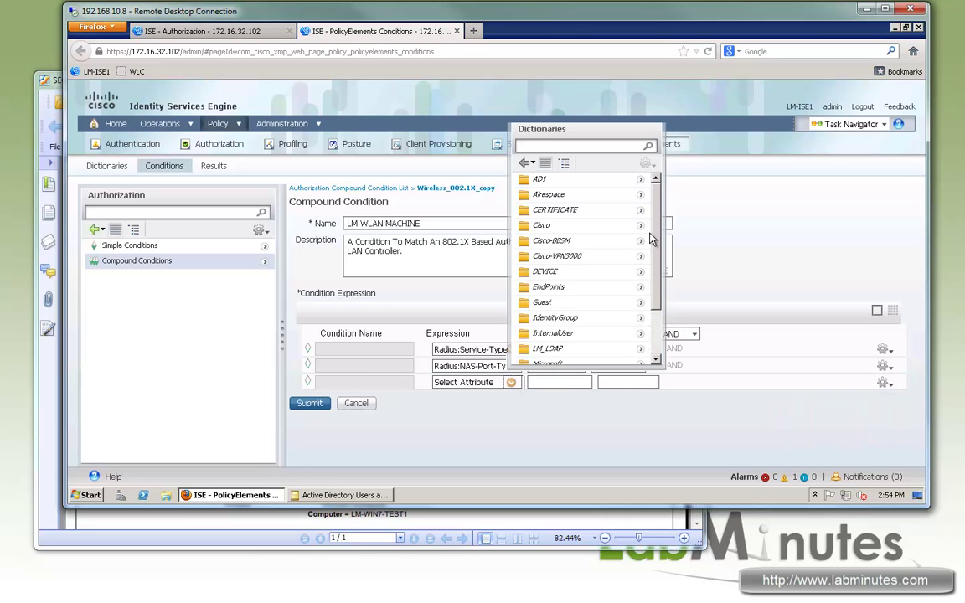
pyautogui.click(641, 181)
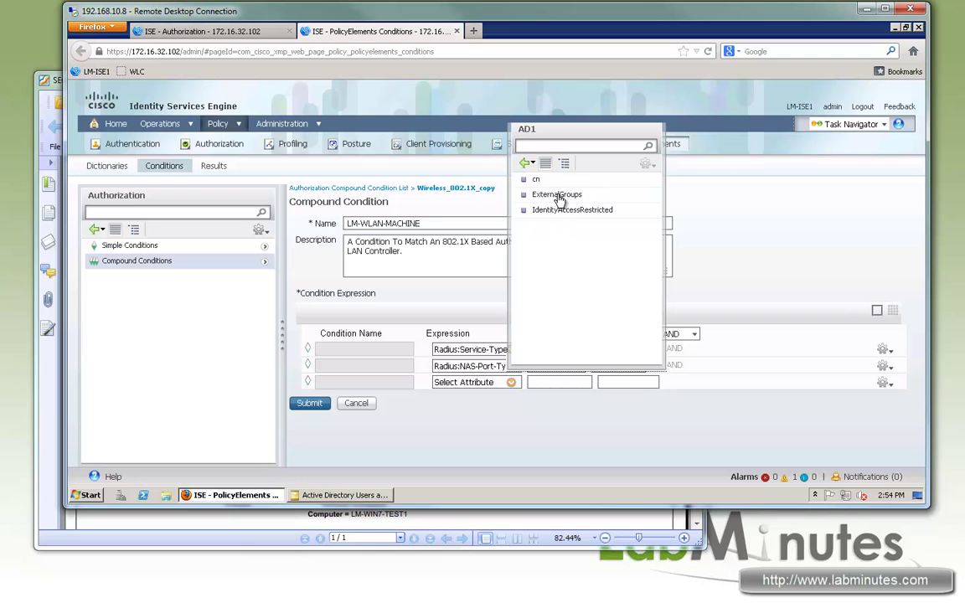
pyautogui.click(556, 194)
pyautogui.click(640, 385)
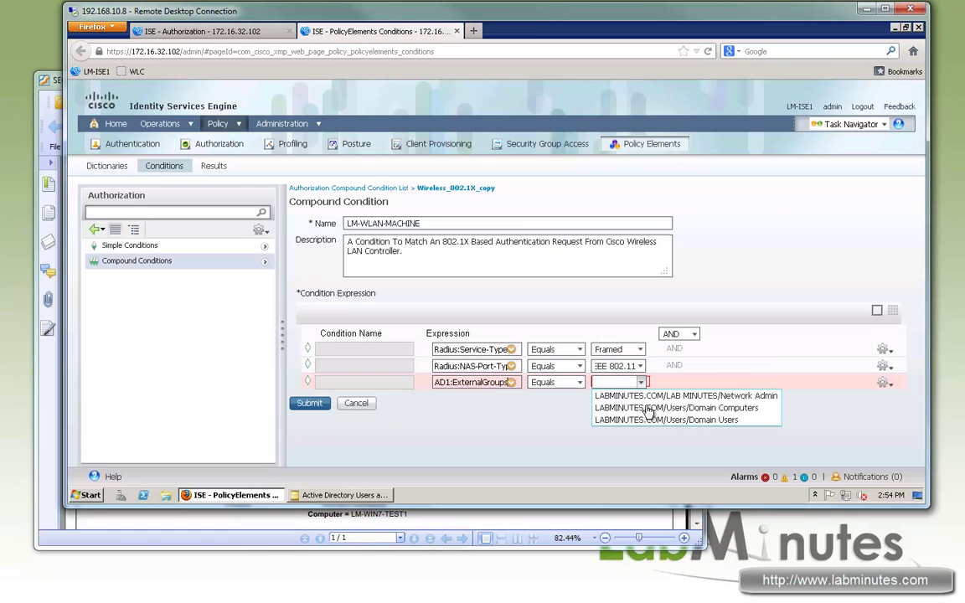
pyautogui.click(678, 409)
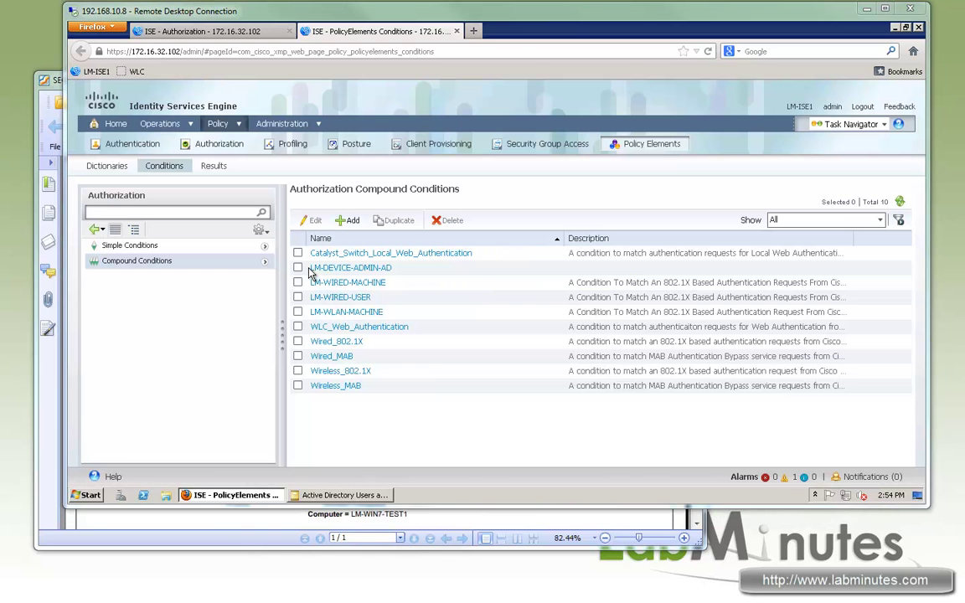
# - Duplicate LM-WLAN-MACHINE, rename the copy LM-WLAN-USER, and return to the Authorization Policy tab
pyautogui.click(299, 312)
pyautogui.click(396, 220)
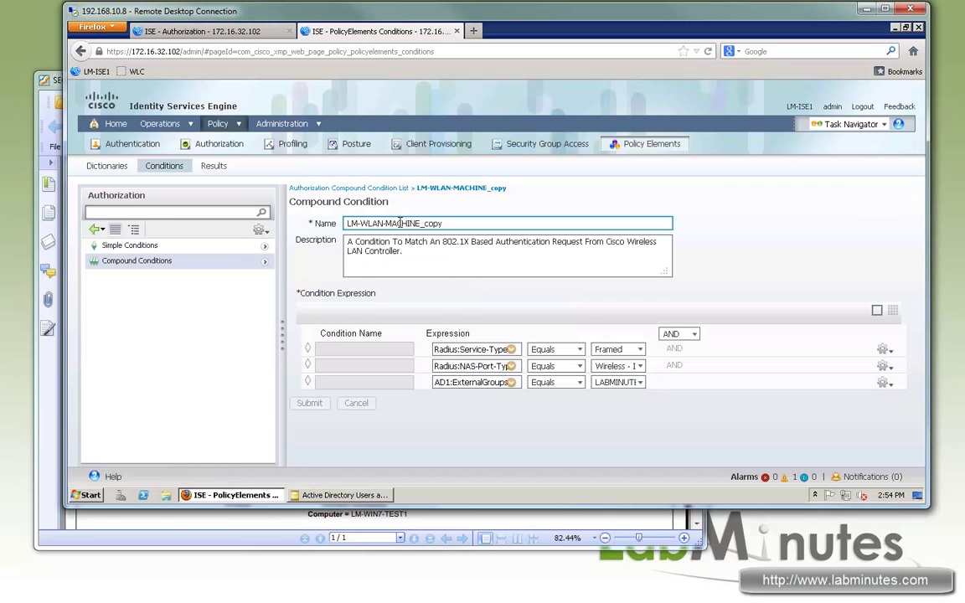
pyautogui.press('Left')
pyautogui.press('Left')
pyautogui.hotkey('shift', 'End')
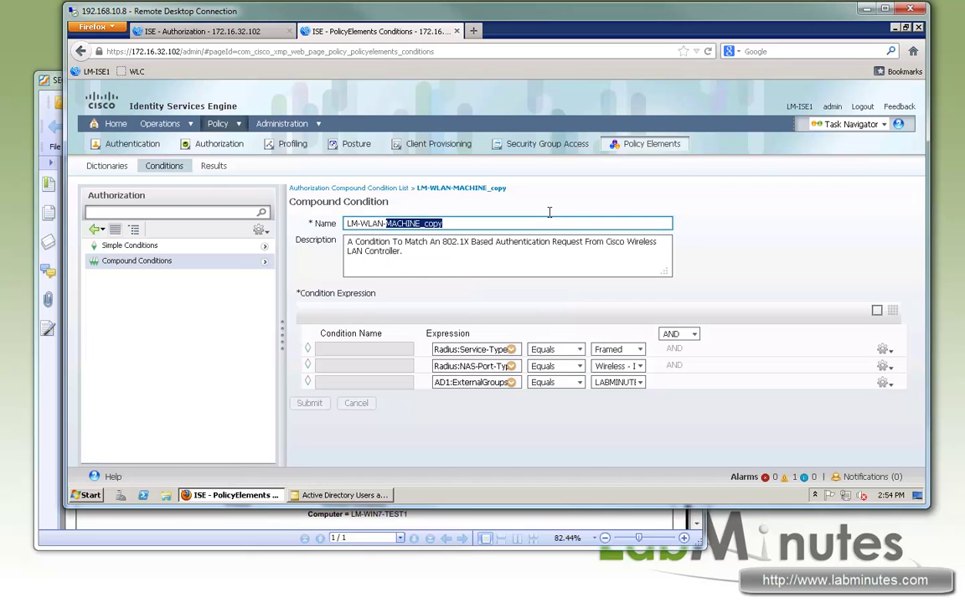
pyautogui.write('USER')
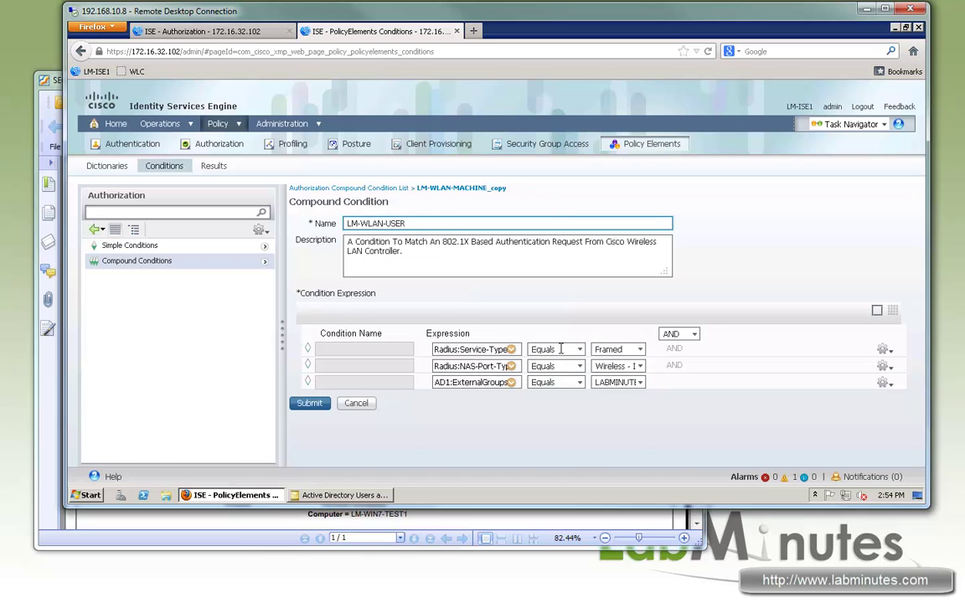
pyautogui.click(642, 383)
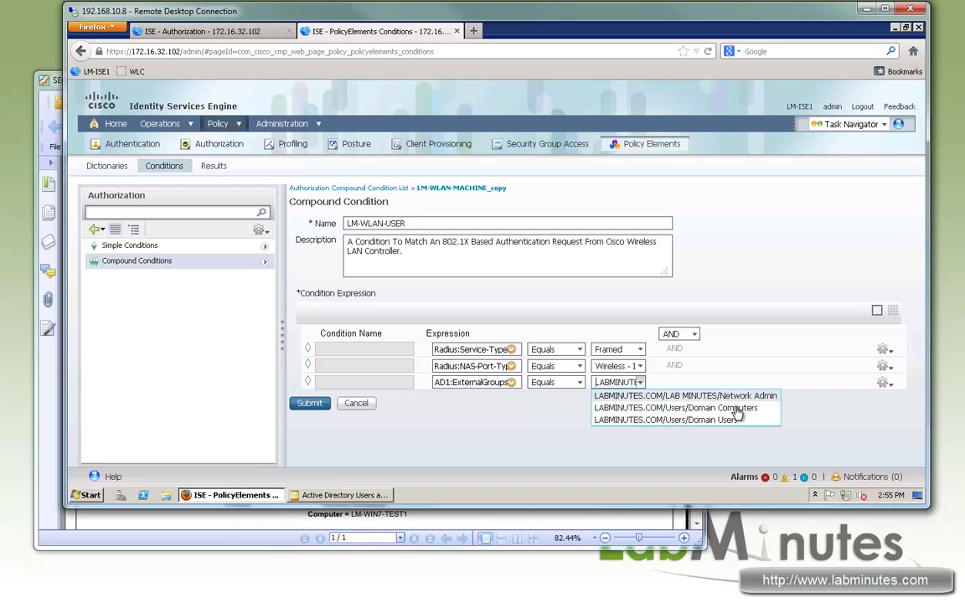
pyautogui.click(242, 34)
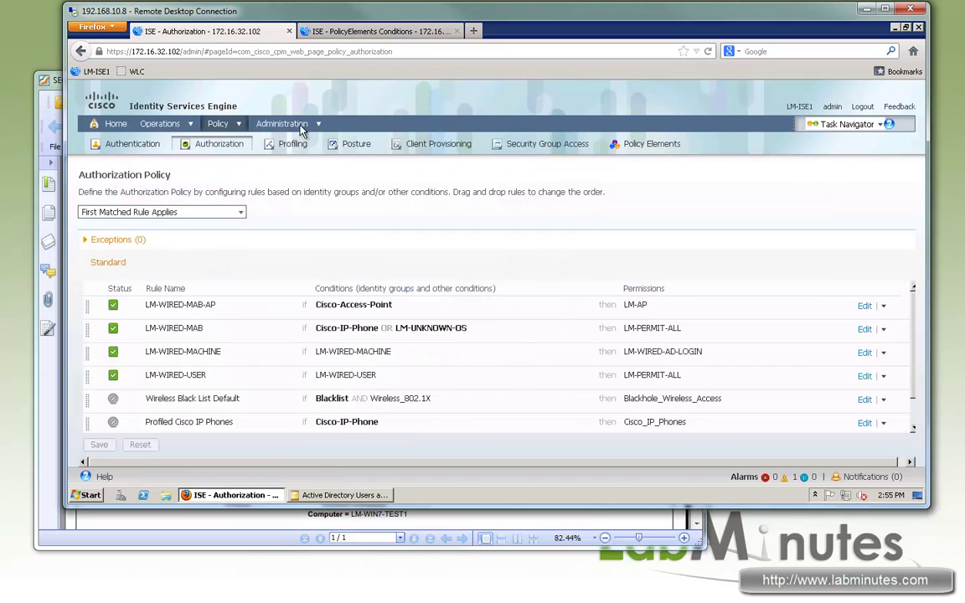
# - Retrieve AD groups filtered by Wireless, add Wireless User to AD1, and save the configuration
pyautogui.moveTo(297, 129)
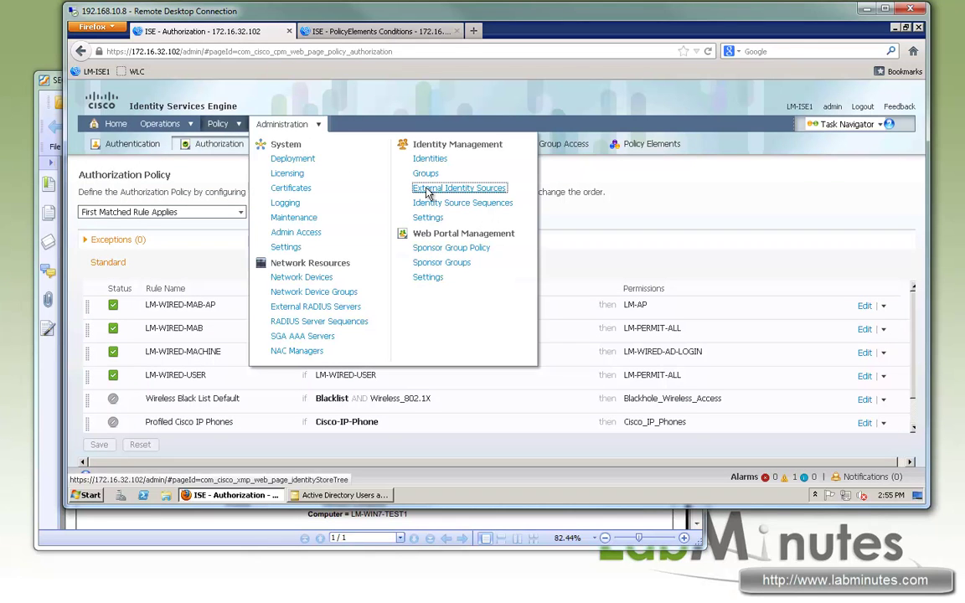
pyautogui.click(423, 187)
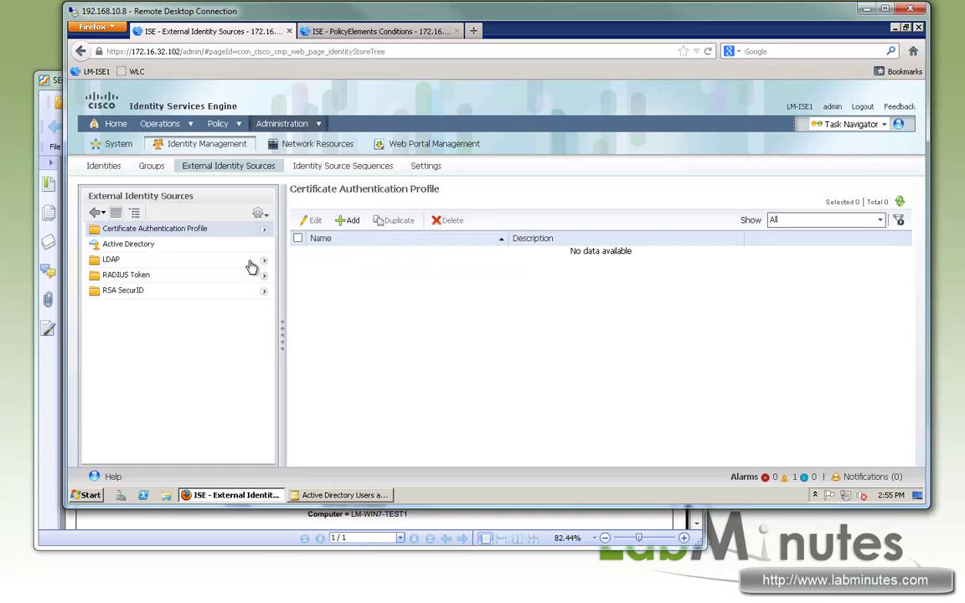
pyautogui.click(251, 245)
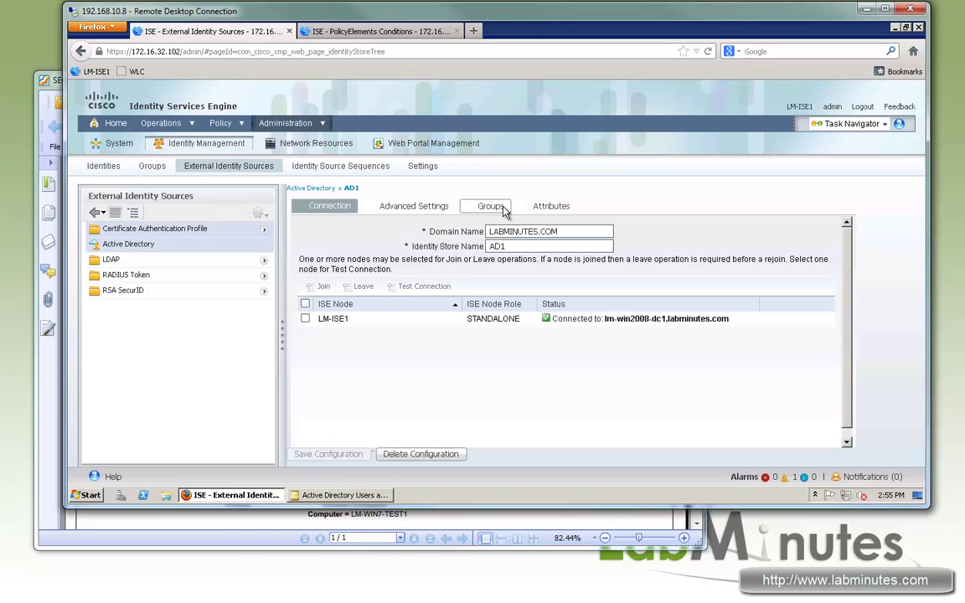
pyautogui.click(503, 210)
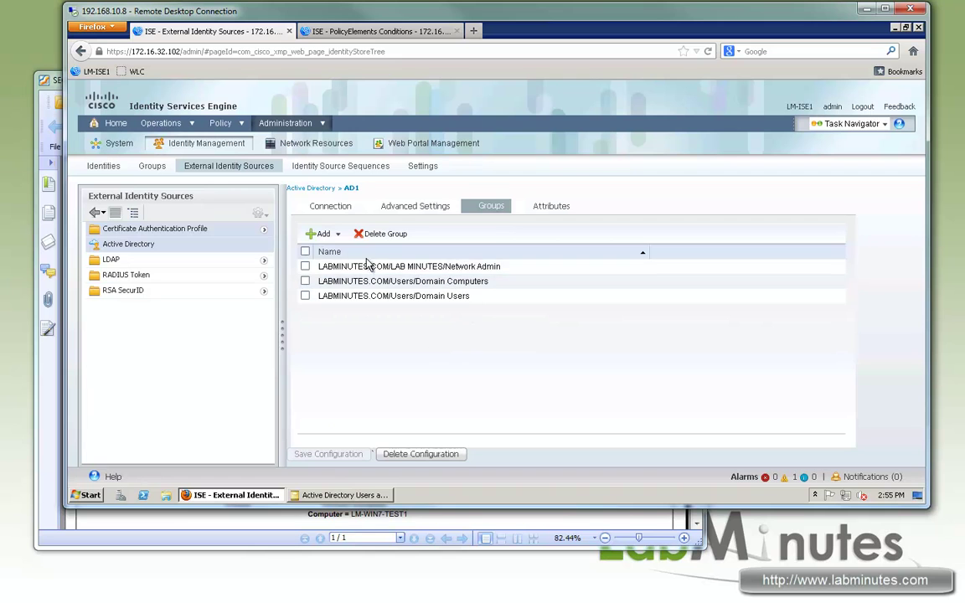
pyautogui.click(321, 233)
pyautogui.click(338, 250)
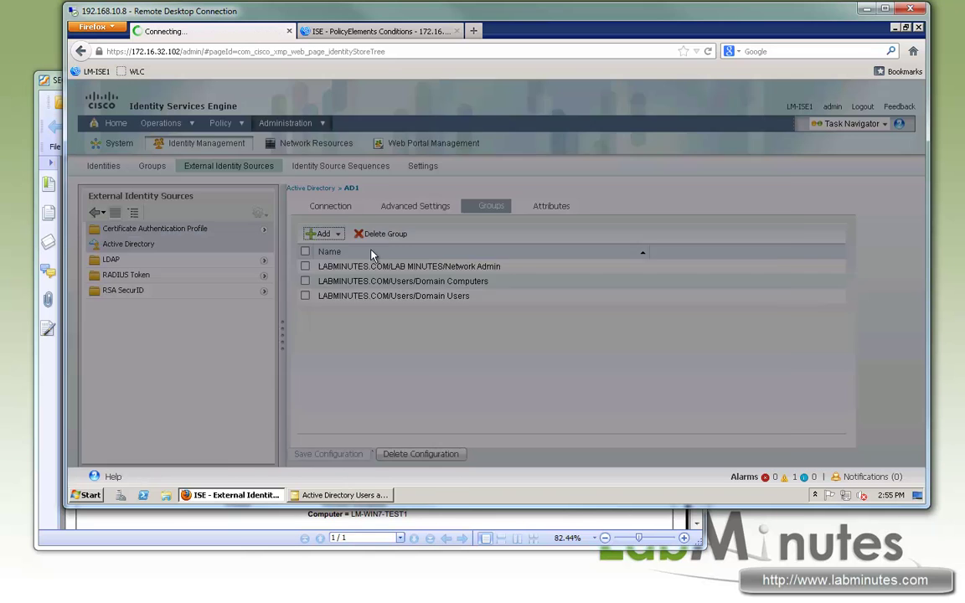
pyautogui.click(279, 171)
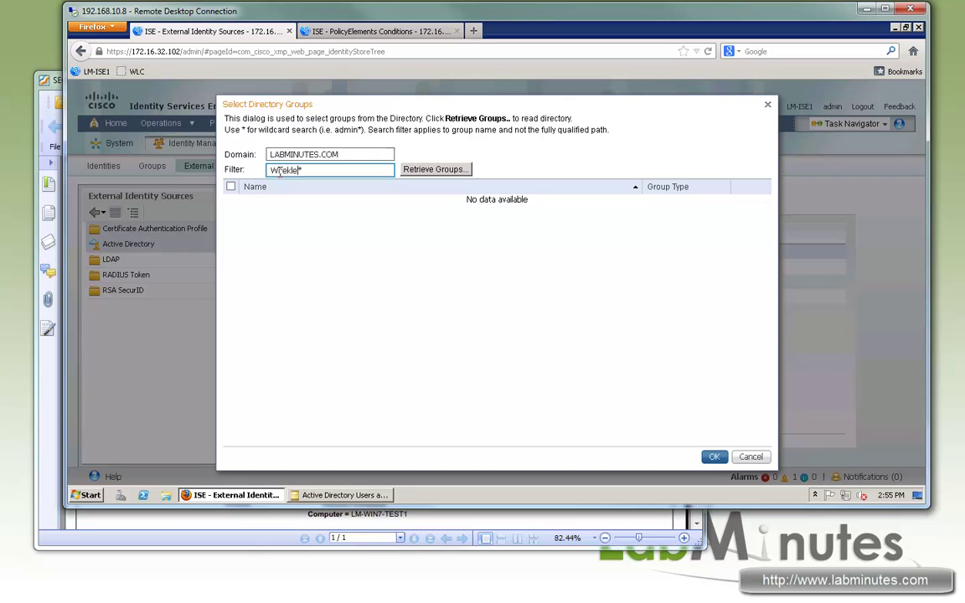
pyautogui.write('Wireless')
pyautogui.click(434, 170)
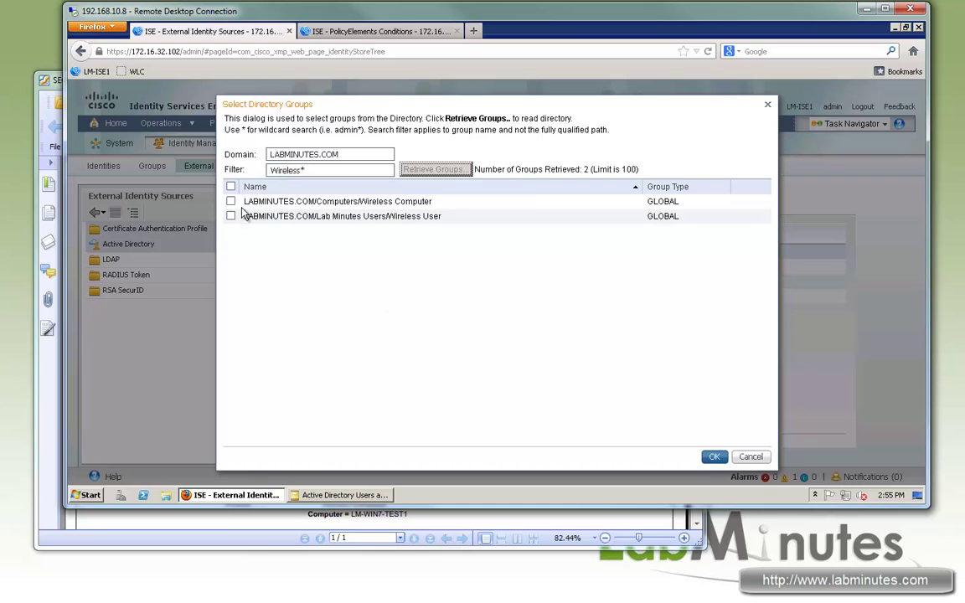
pyautogui.click(714, 456)
pyautogui.click(340, 454)
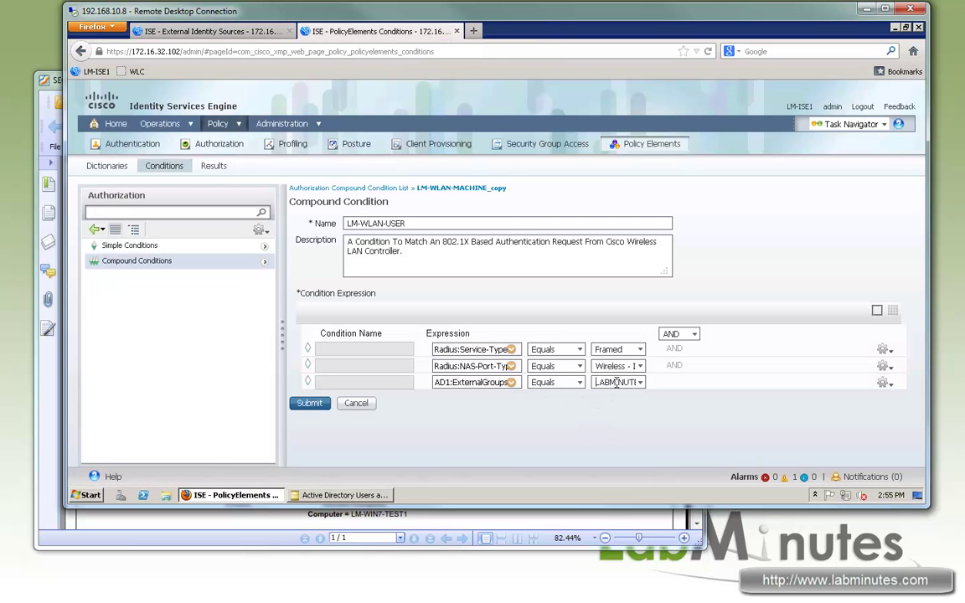
# - Set the third row to AD1:ExternalGroups Equals the Wireless User group
pyautogui.click(534, 382)
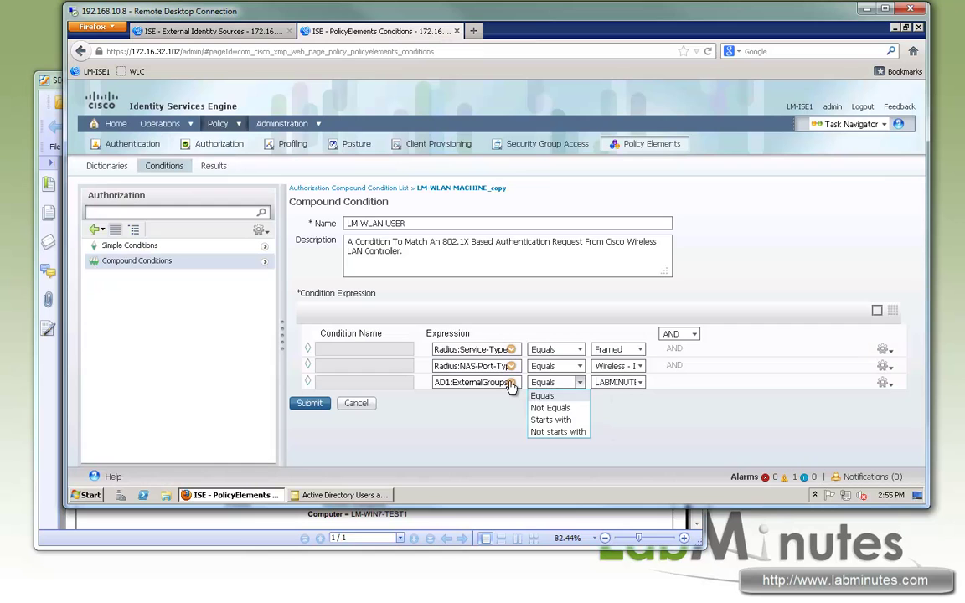
pyautogui.click(473, 382)
pyautogui.click(622, 179)
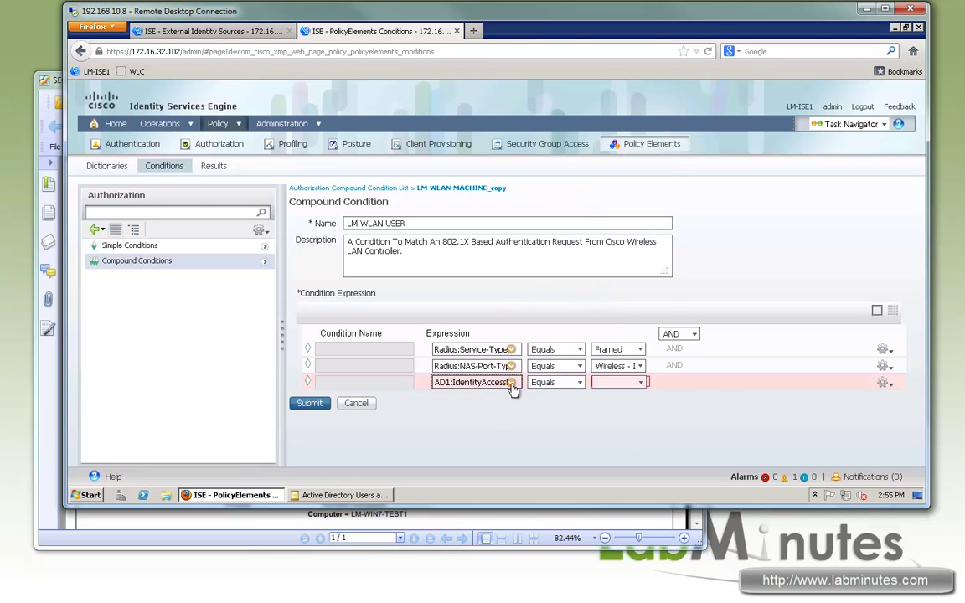
pyautogui.click(511, 382)
pyautogui.click(556, 194)
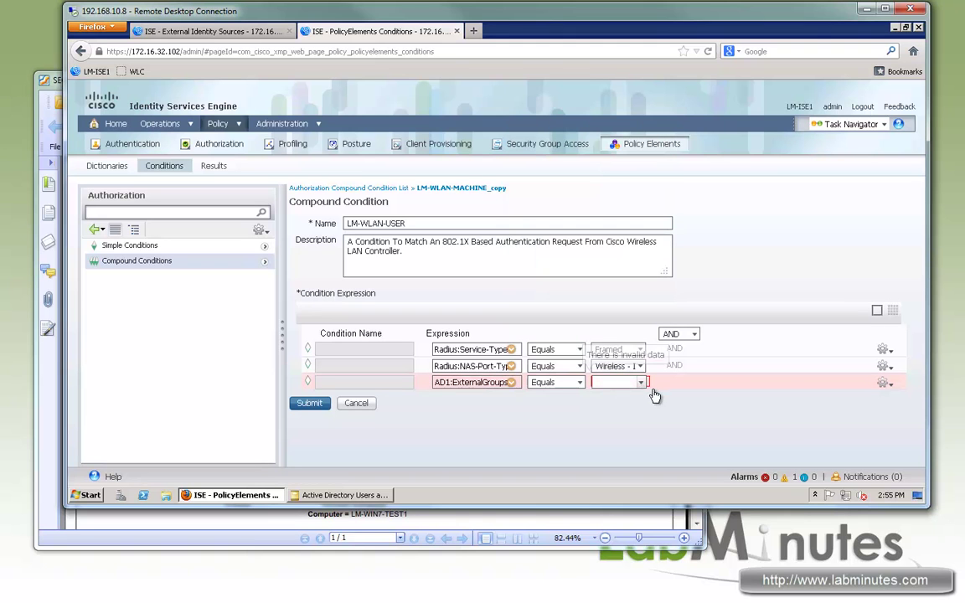
pyautogui.click(642, 384)
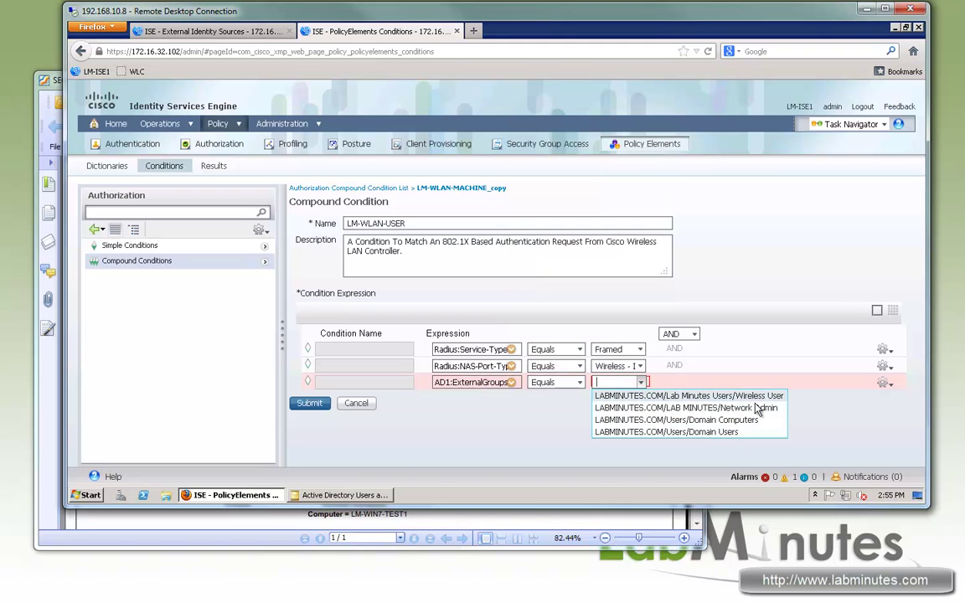
pyautogui.click(756, 397)
# - Add a Network Access:WasMachineAuthenticated Equals True row and submit LM-WLAN-USER
pyautogui.click(883, 382)
pyautogui.click(826, 397)
pyautogui.click(511, 400)
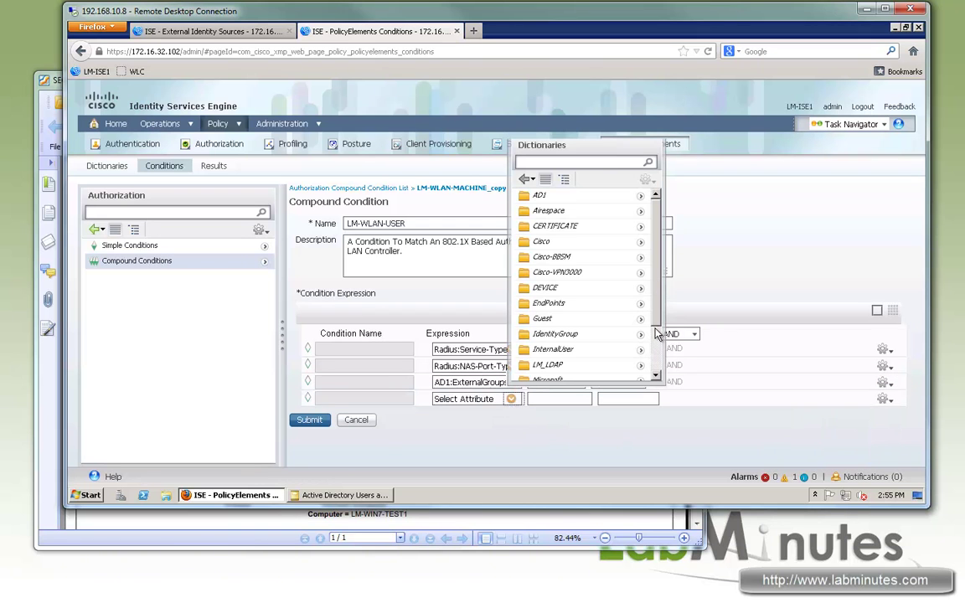
pyautogui.scroll(-2, 639, 350)
pyautogui.click(639, 343)
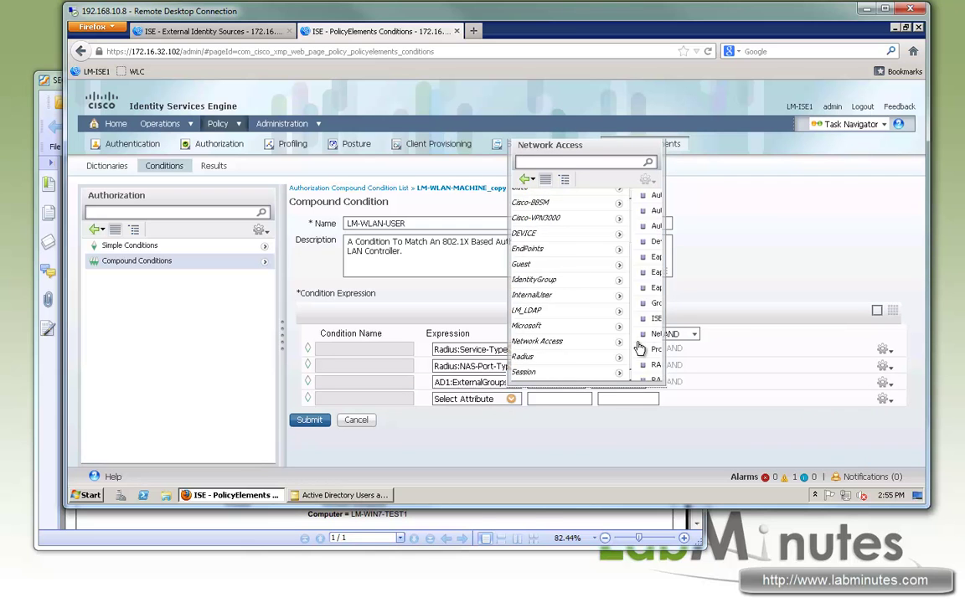
pyautogui.scroll(-3, 624, 381)
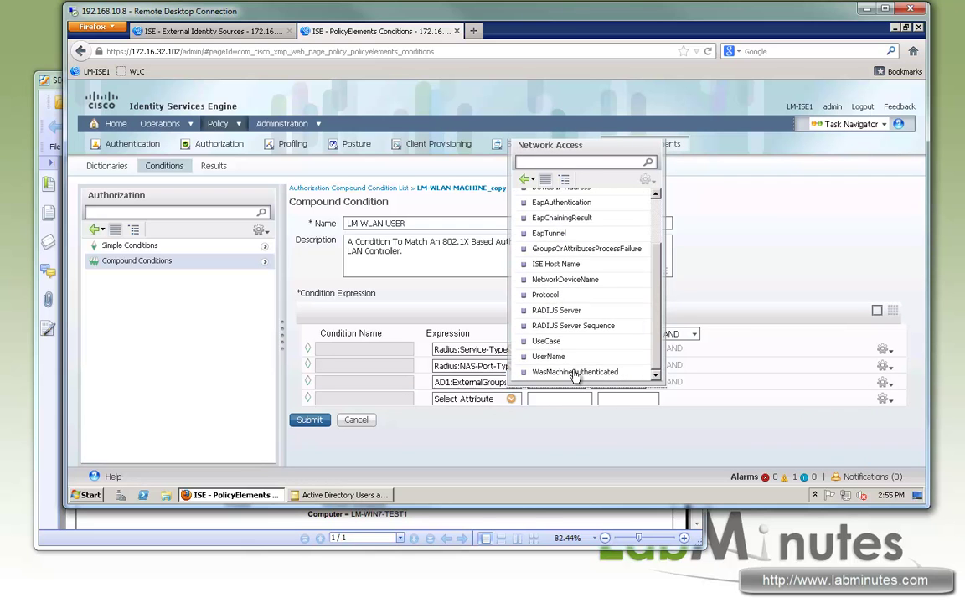
pyautogui.click(553, 371)
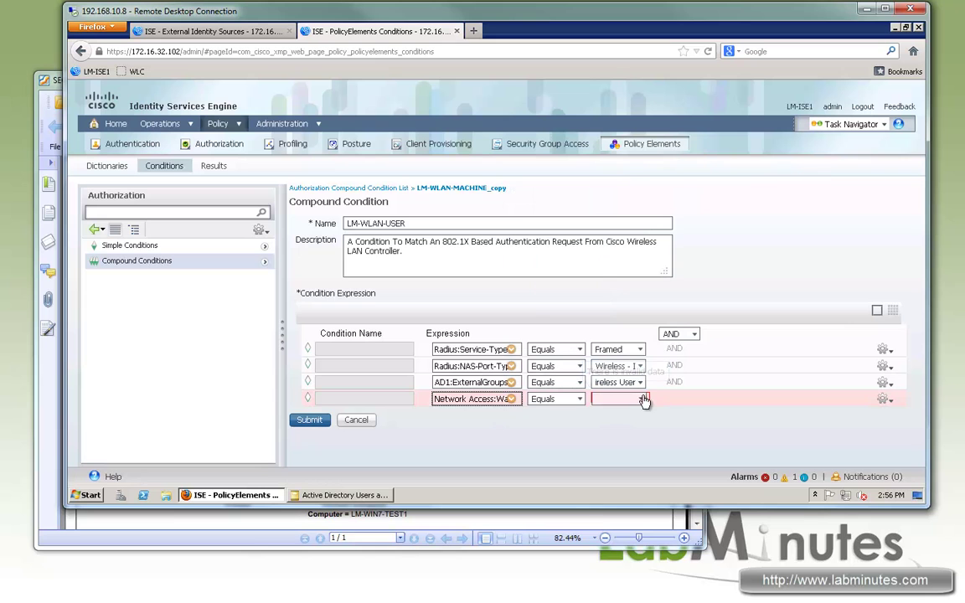
pyautogui.click(638, 400)
pyautogui.click(606, 424)
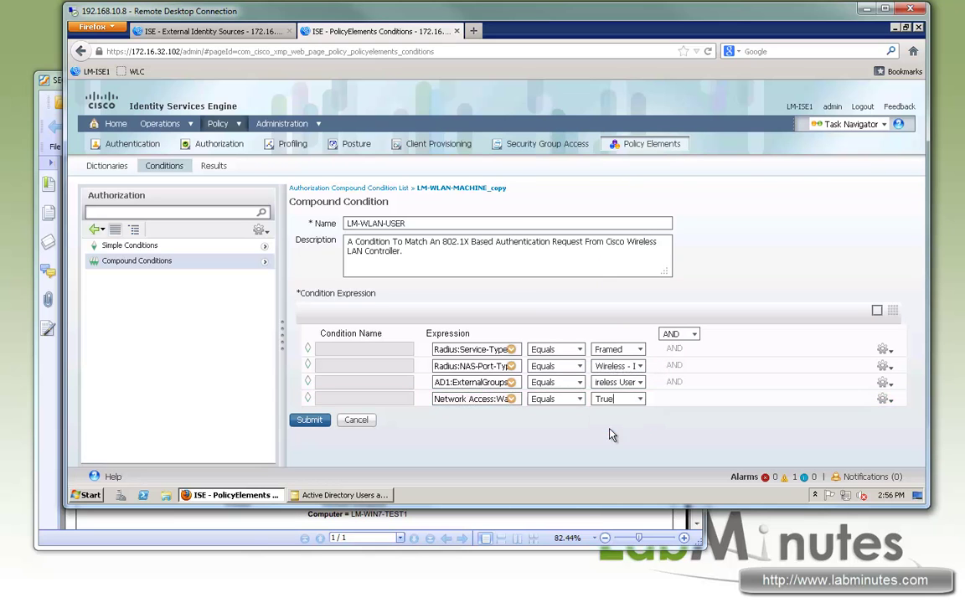
pyautogui.moveTo(581, 399); pyautogui.dragTo(567, 440)
pyautogui.press('Return')
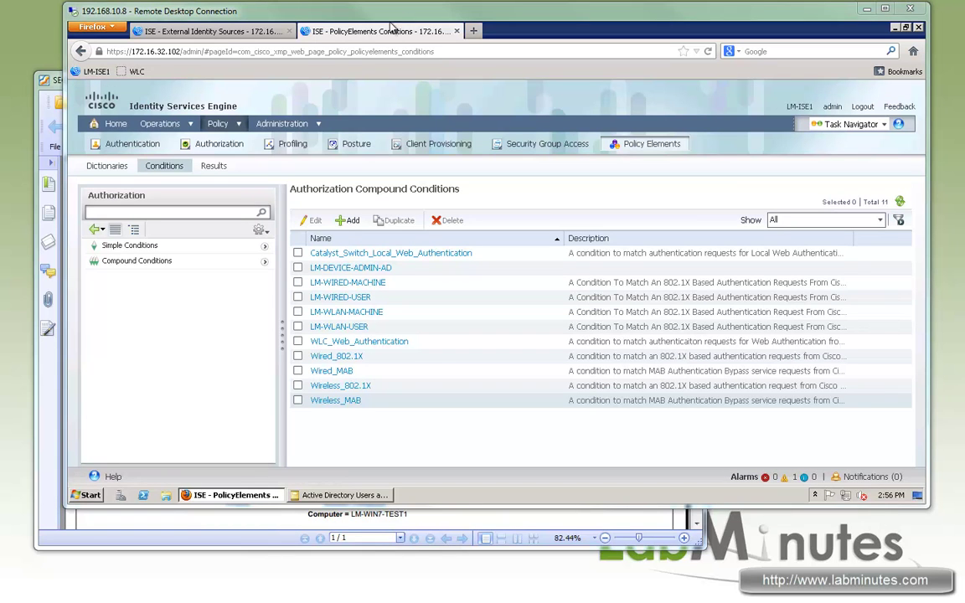
pyautogui.click(211, 166)
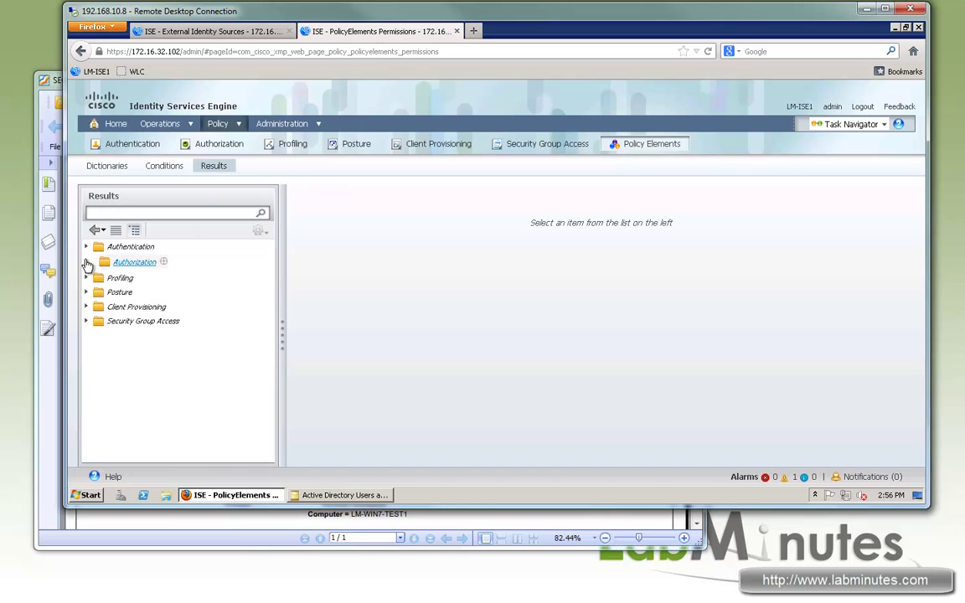
# - Open the LM-AD-LOGIN downloadable ACL and review its DACL Content rules
pyautogui.click(87, 262)
pyautogui.click(136, 289)
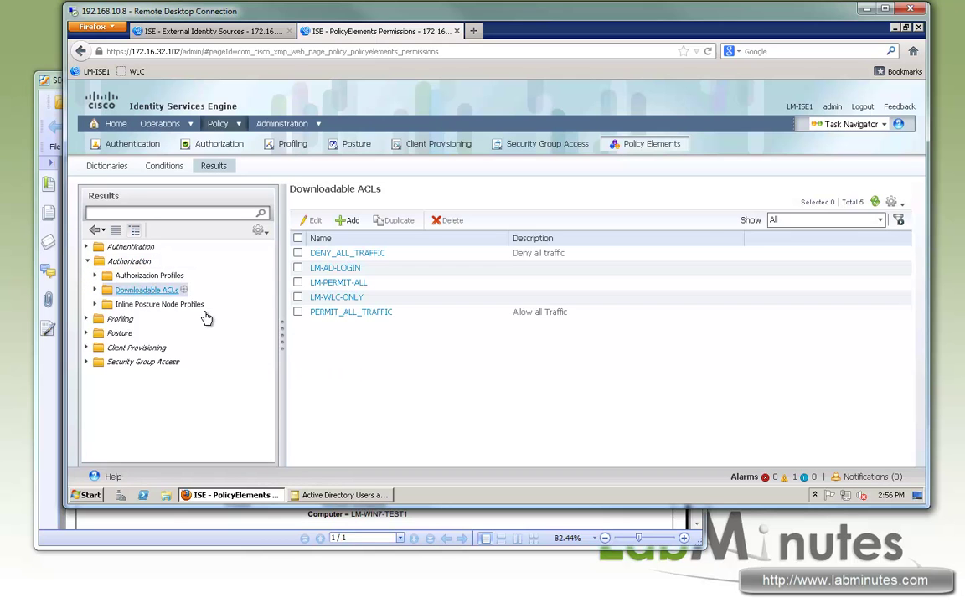
pyautogui.click(348, 268)
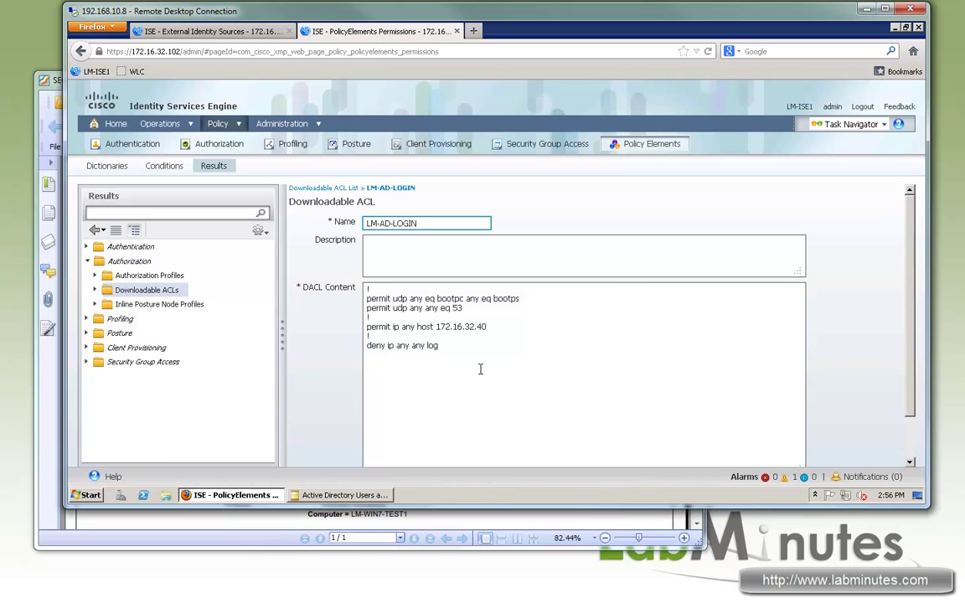
pyautogui.moveTo(478, 366); pyautogui.dragTo(367, 291)
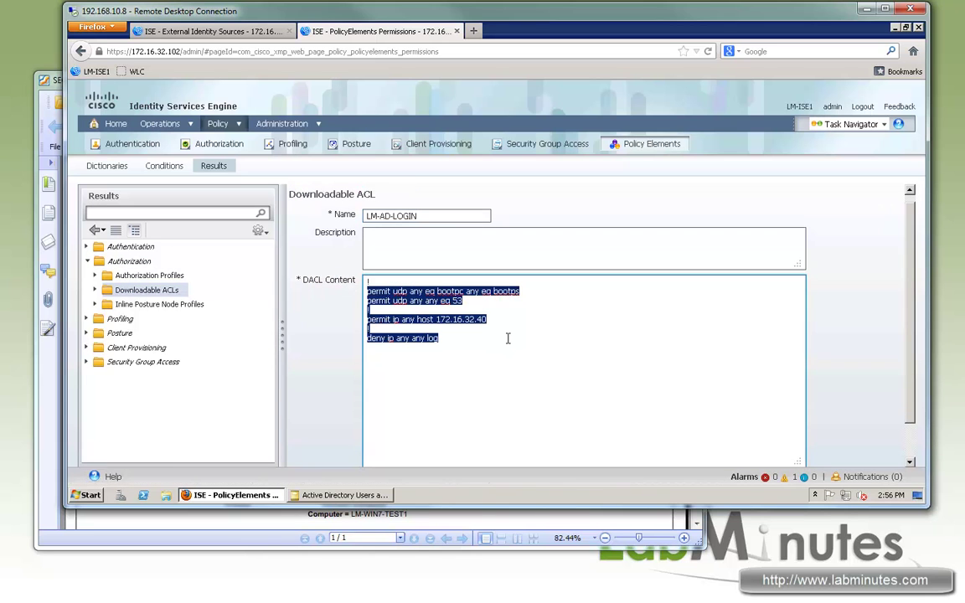
pyautogui.click(509, 345)
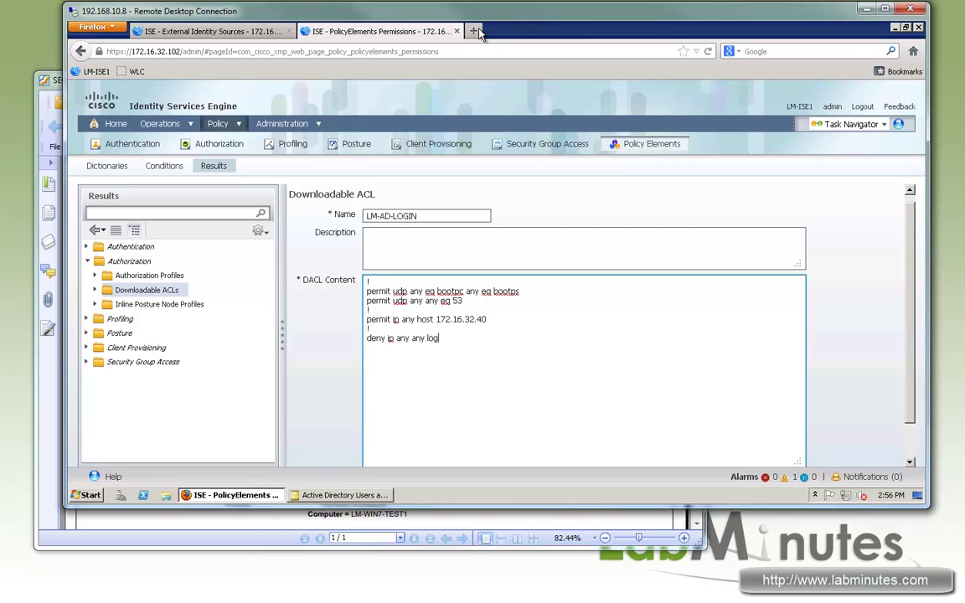
# - Log in to the WLC in a new tab and open Security > Access Control Lists
pyautogui.click(473, 31)
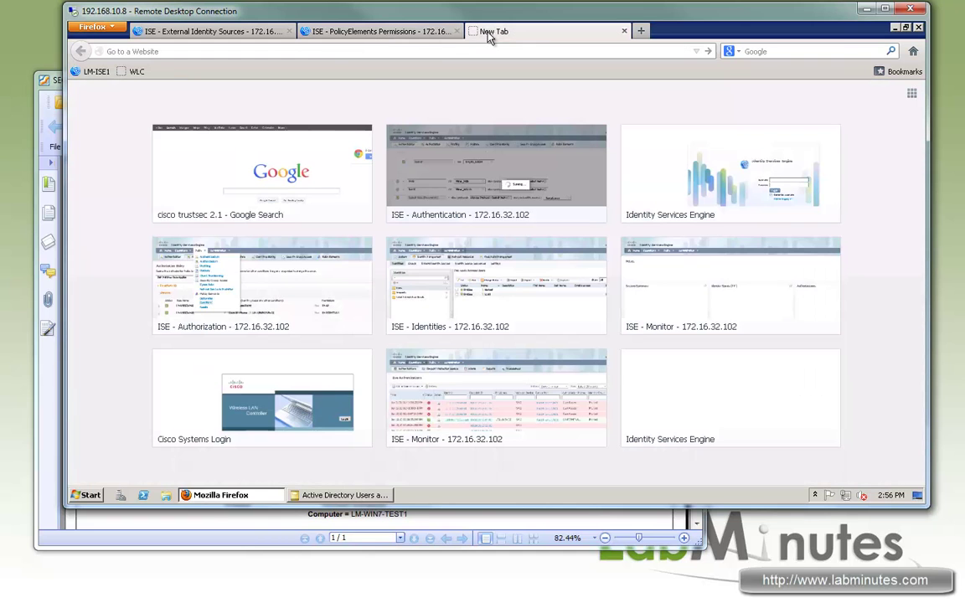
pyautogui.click(133, 71)
pyautogui.click(671, 308)
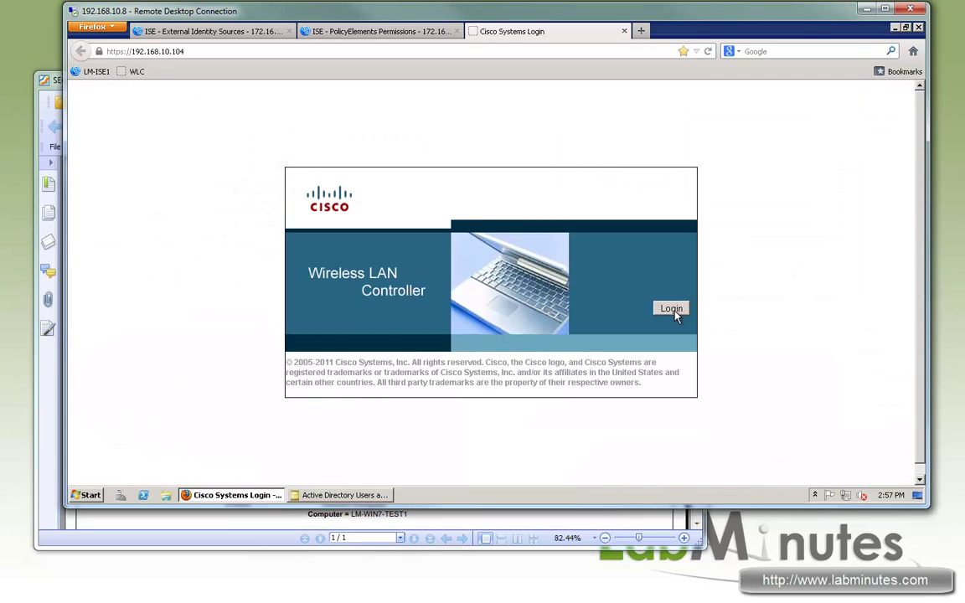
pyautogui.click(465, 291)
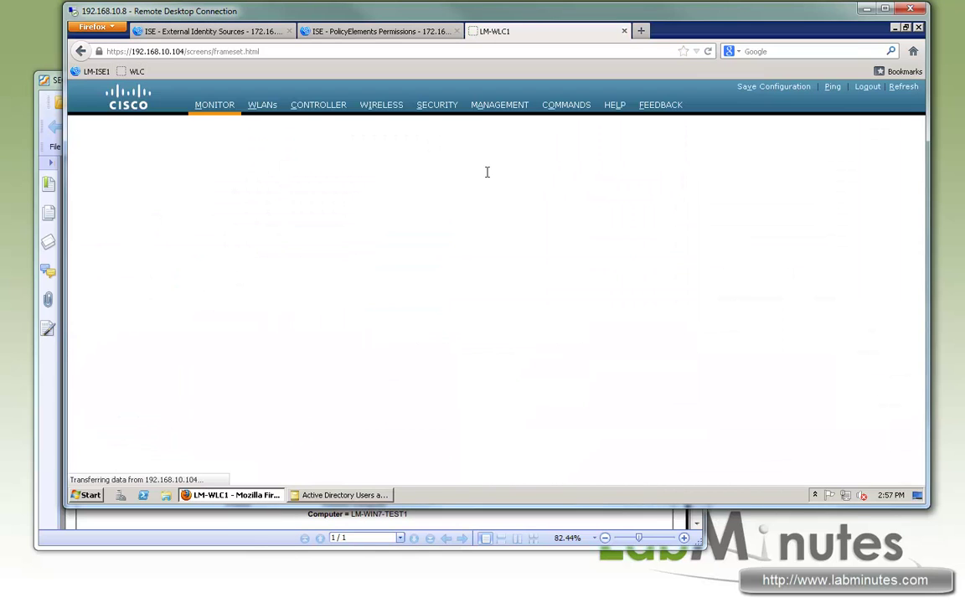
pyautogui.click(437, 104)
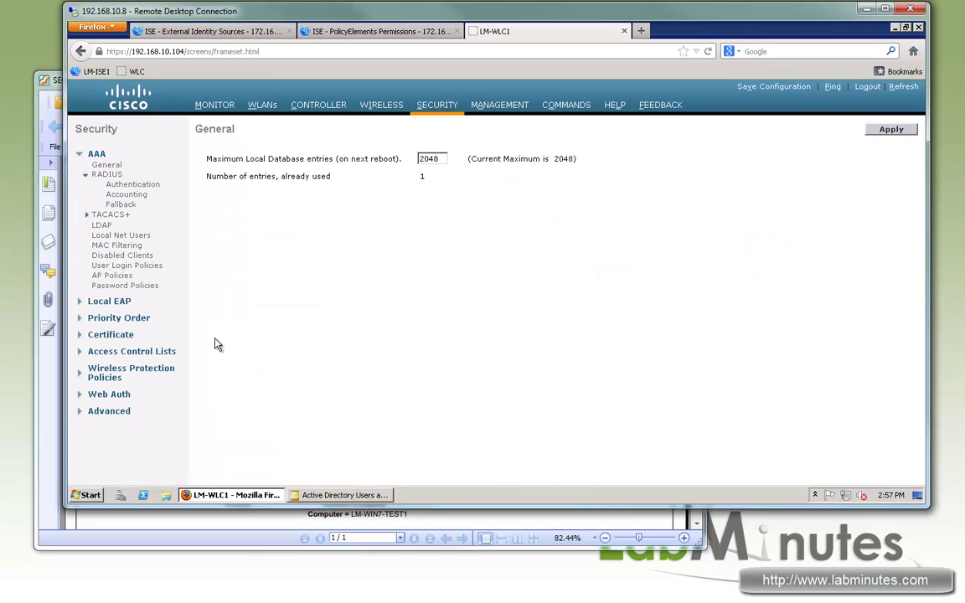
pyautogui.click(161, 352)
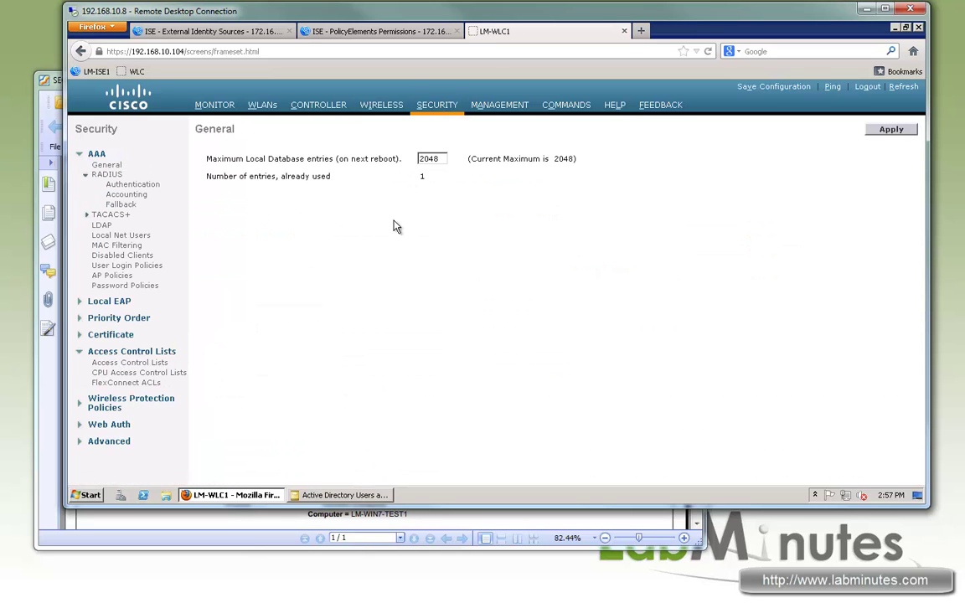
pyautogui.click(142, 363)
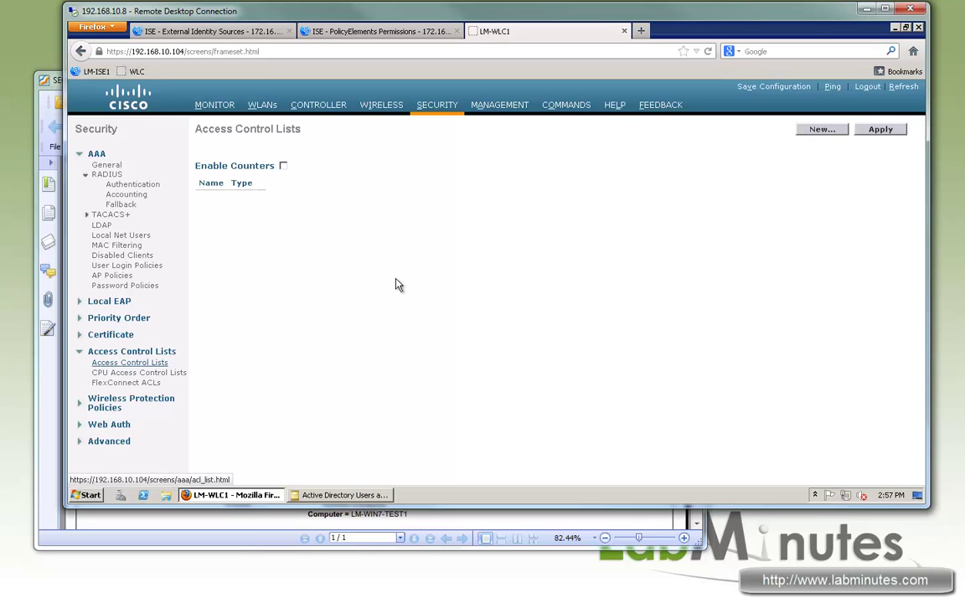
pyautogui.moveTo(115, 364); pyautogui.dragTo(172, 363)
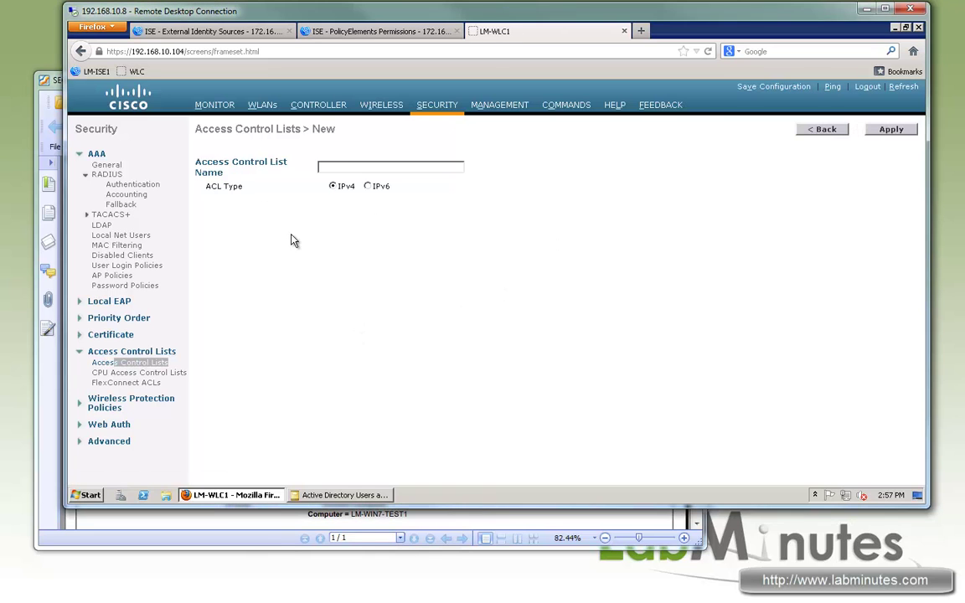
# - Create the LM-AD-LOGIN access control list and enable its counters
pyautogui.click(377, 165)
pyautogui.click(377, 165)
pyautogui.click(377, 165)
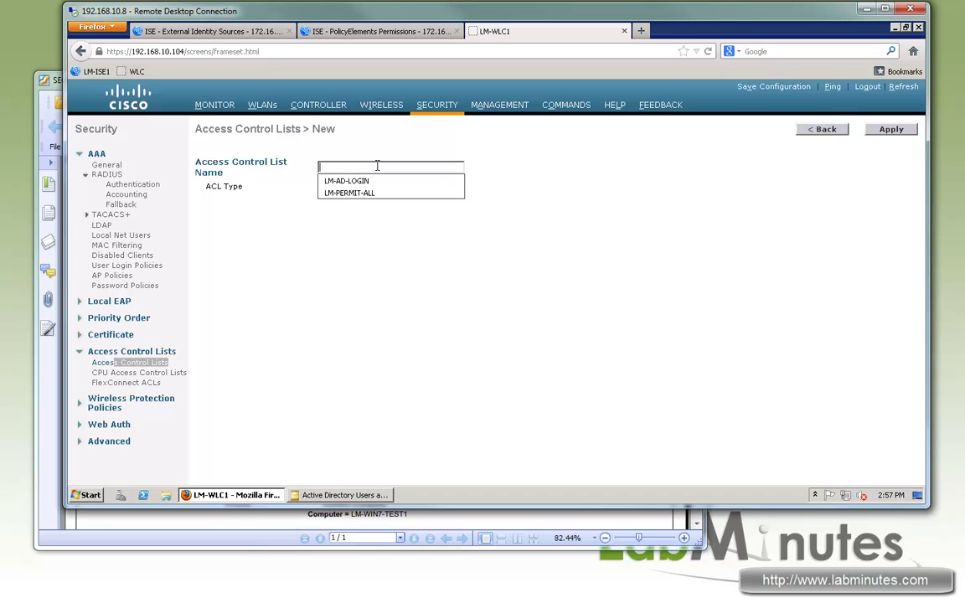
pyautogui.click(382, 165)
pyautogui.click(382, 165)
pyautogui.click(351, 181)
pyautogui.click(891, 129)
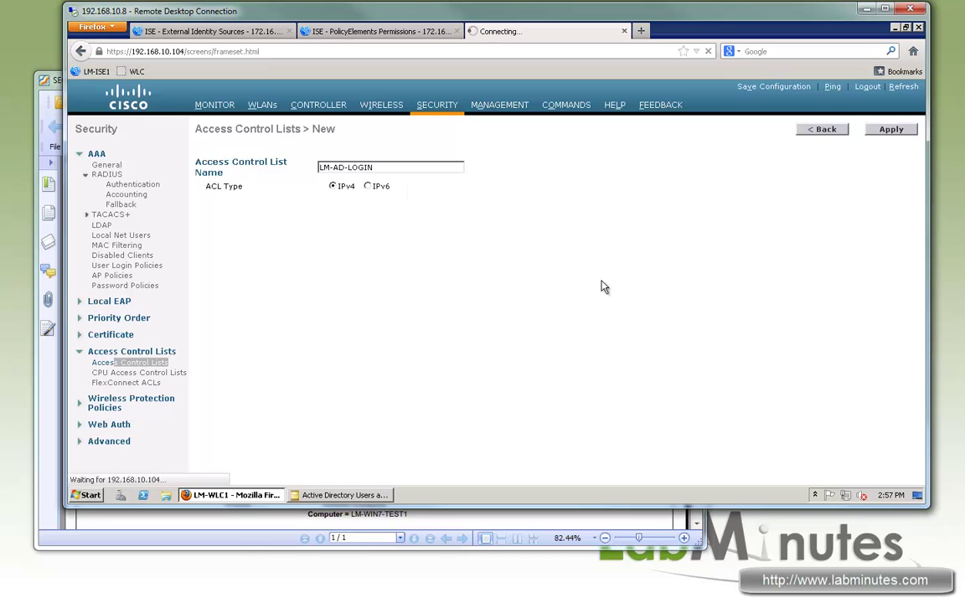
pyautogui.click(228, 199)
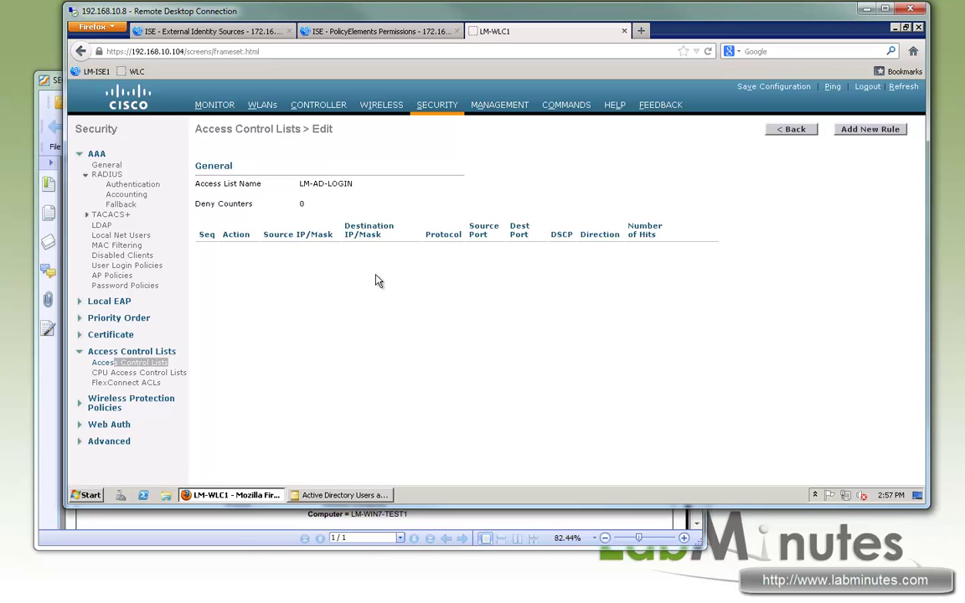
pyautogui.click(792, 129)
pyautogui.click(282, 165)
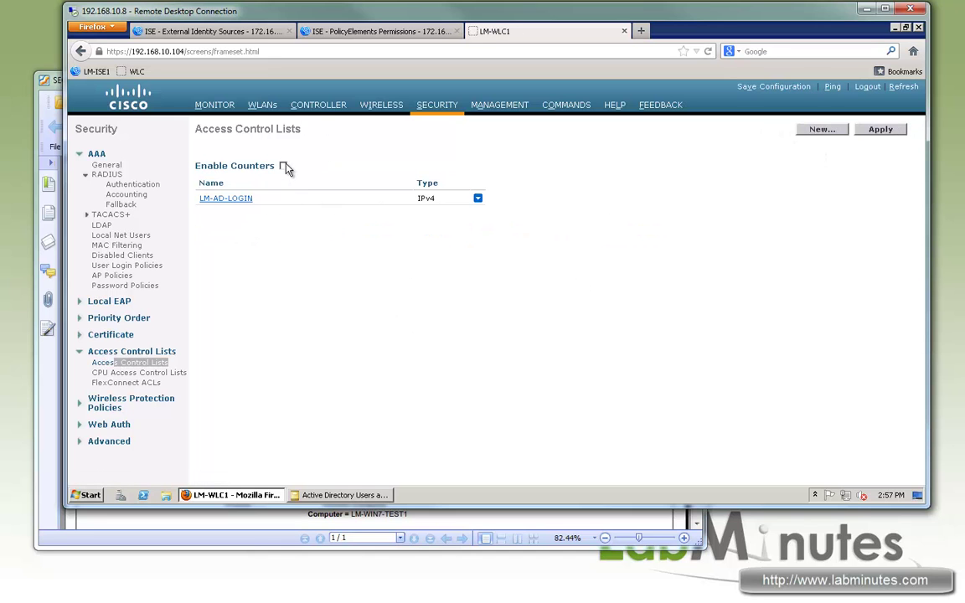
pyautogui.click(227, 198)
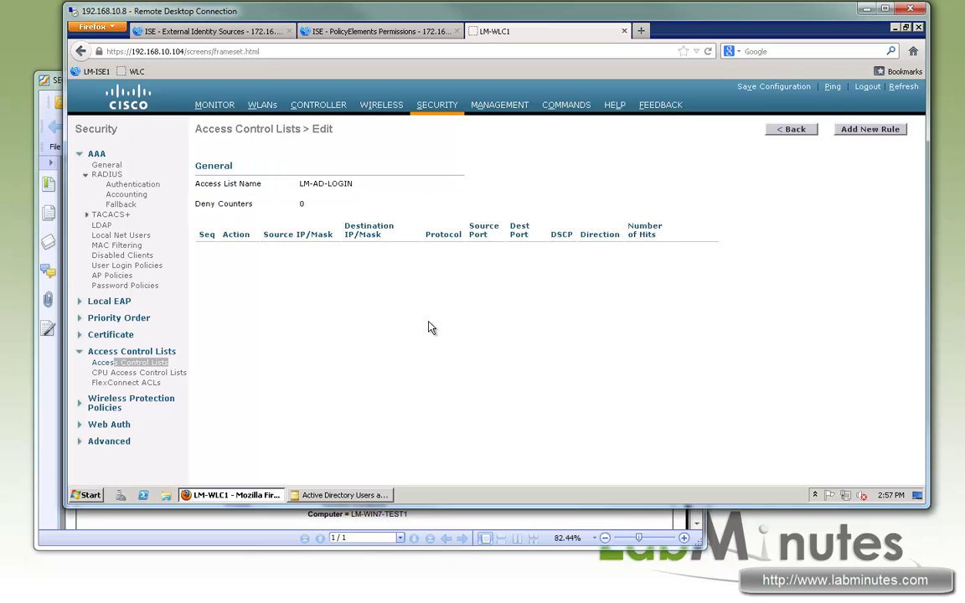
# - Add rule 1 permitting inbound UDP from DHCP Client to DHCP Server ports
pyautogui.click(852, 134)
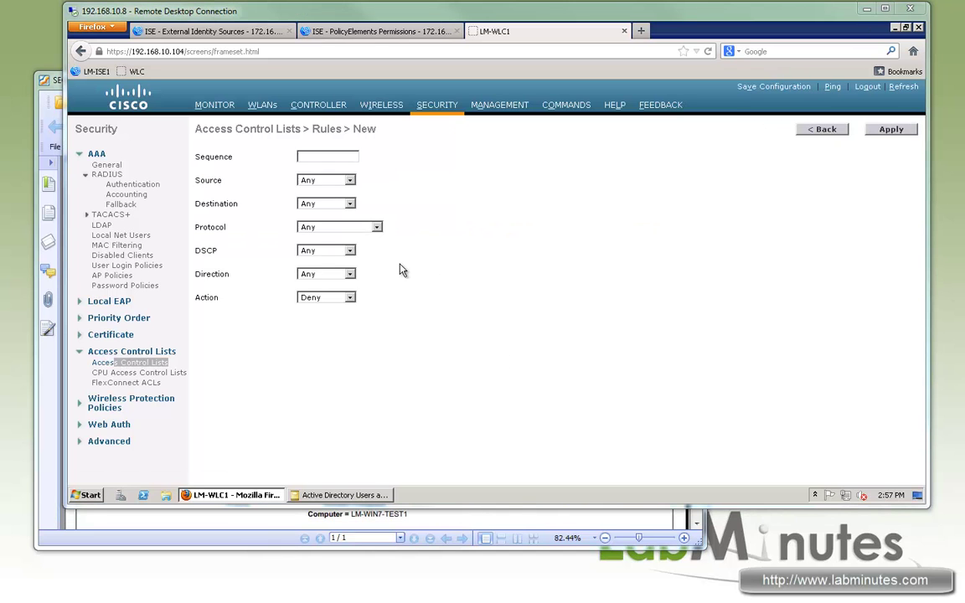
pyautogui.click(326, 155)
pyautogui.write('1')
pyautogui.click(349, 180)
pyautogui.click(277, 216)
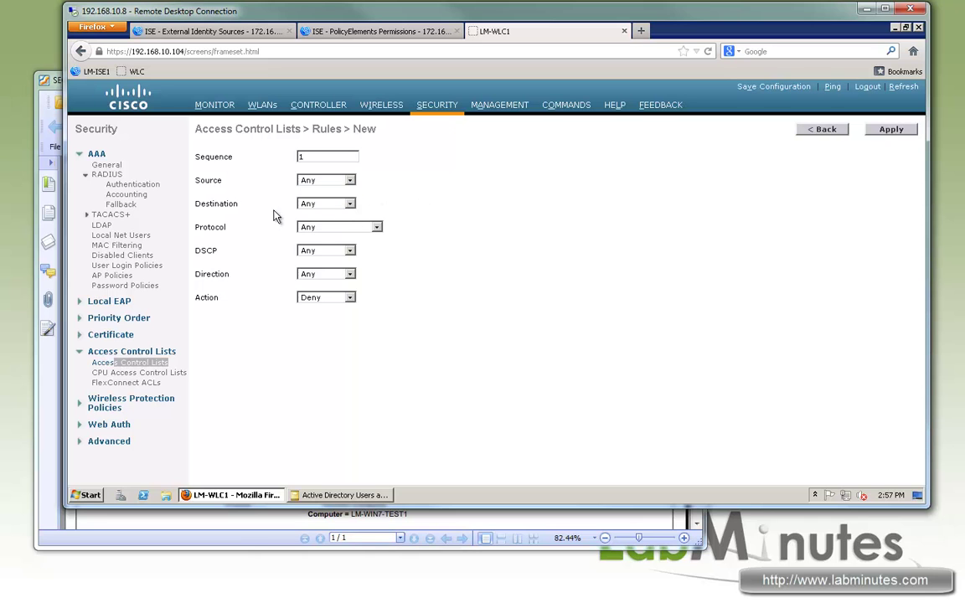
pyautogui.click(322, 227)
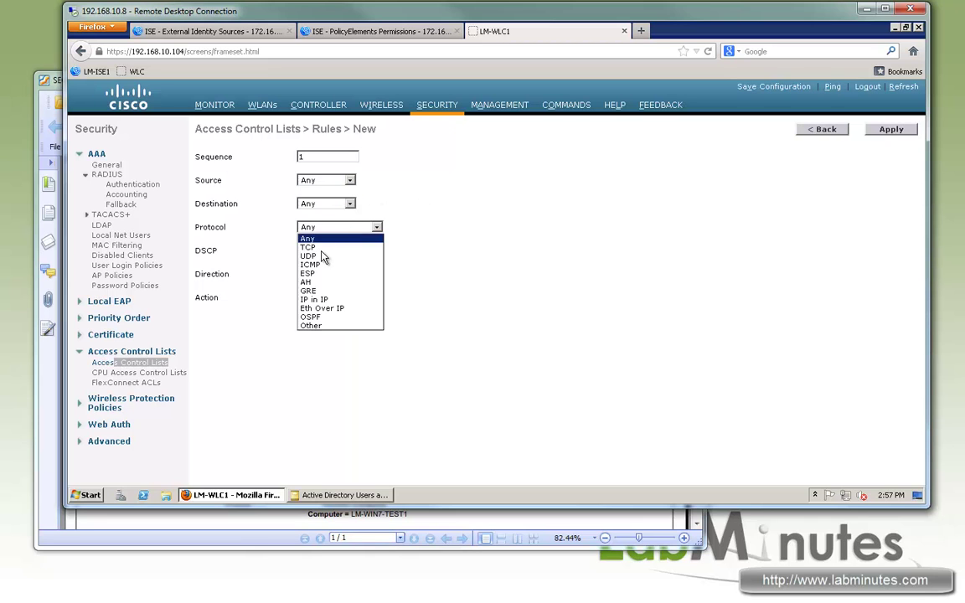
pyautogui.click(325, 256)
pyautogui.click(335, 251)
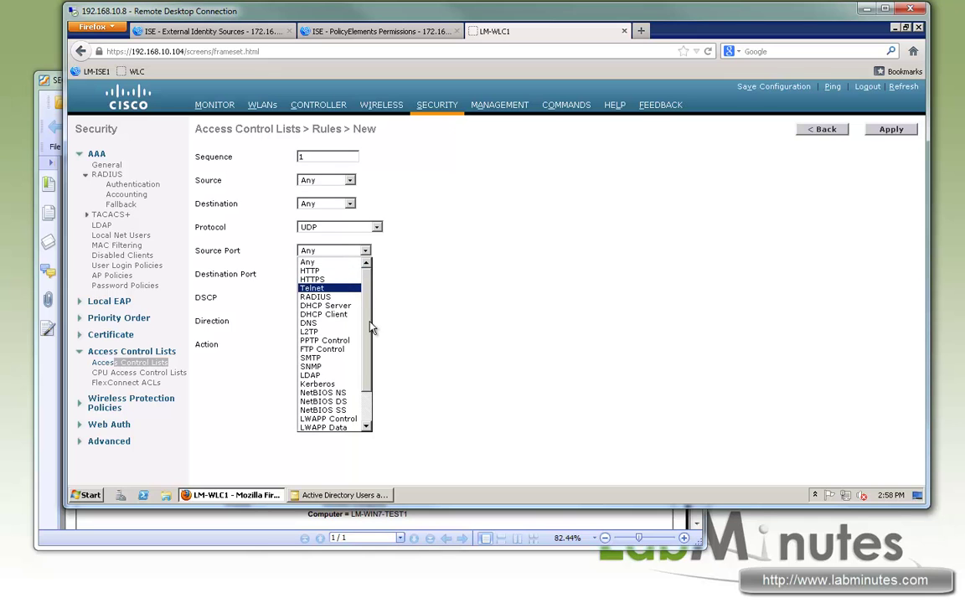
pyautogui.click(336, 315)
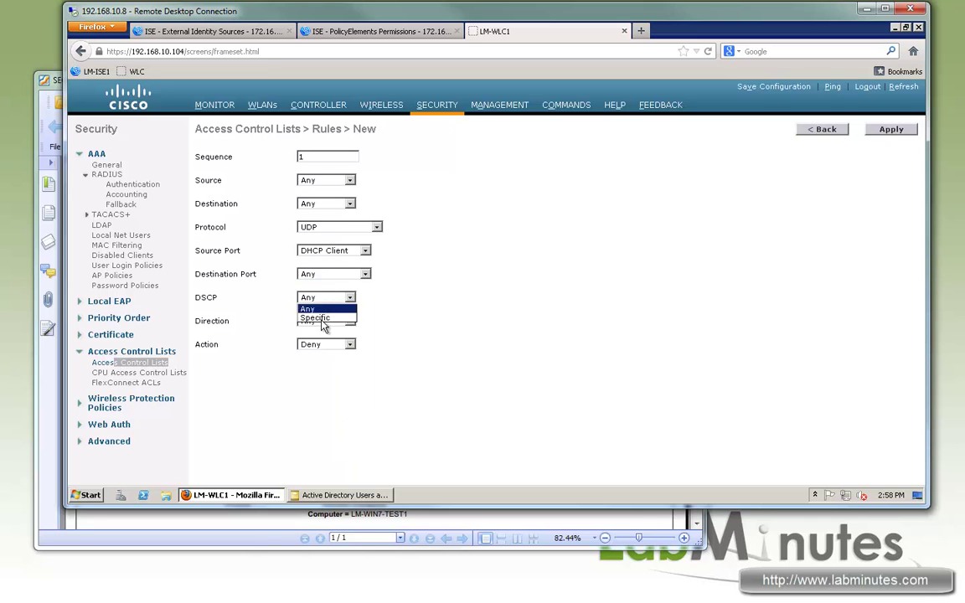
pyautogui.click(331, 274)
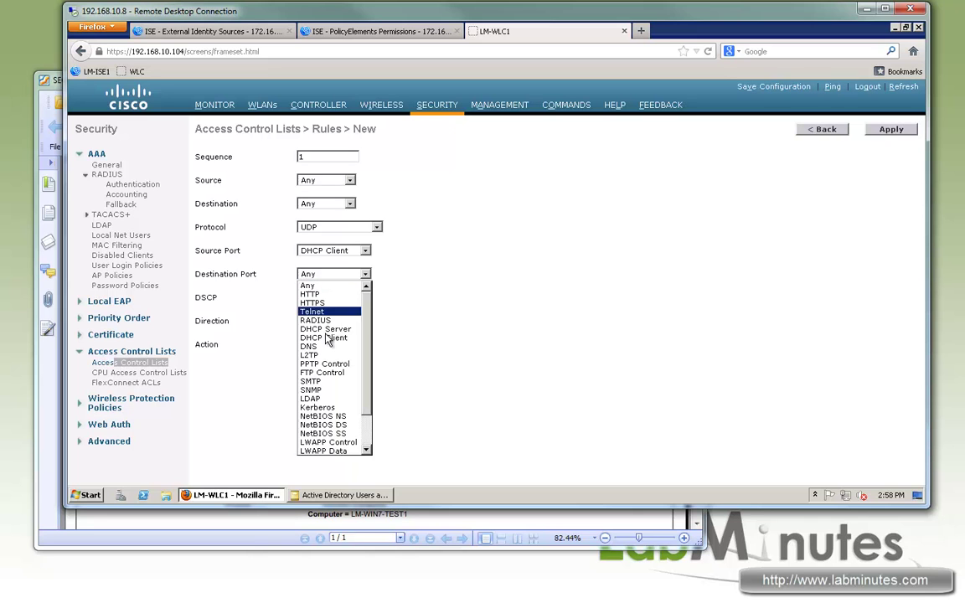
pyautogui.click(326, 330)
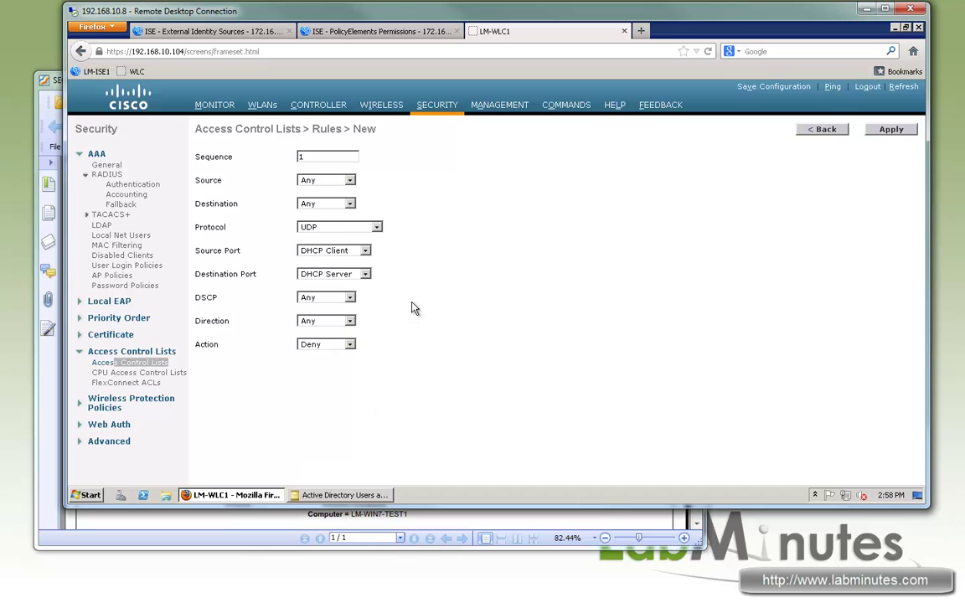
pyautogui.click(327, 321)
pyautogui.click(317, 342)
pyautogui.click(343, 345)
pyautogui.click(321, 356)
pyautogui.click(890, 131)
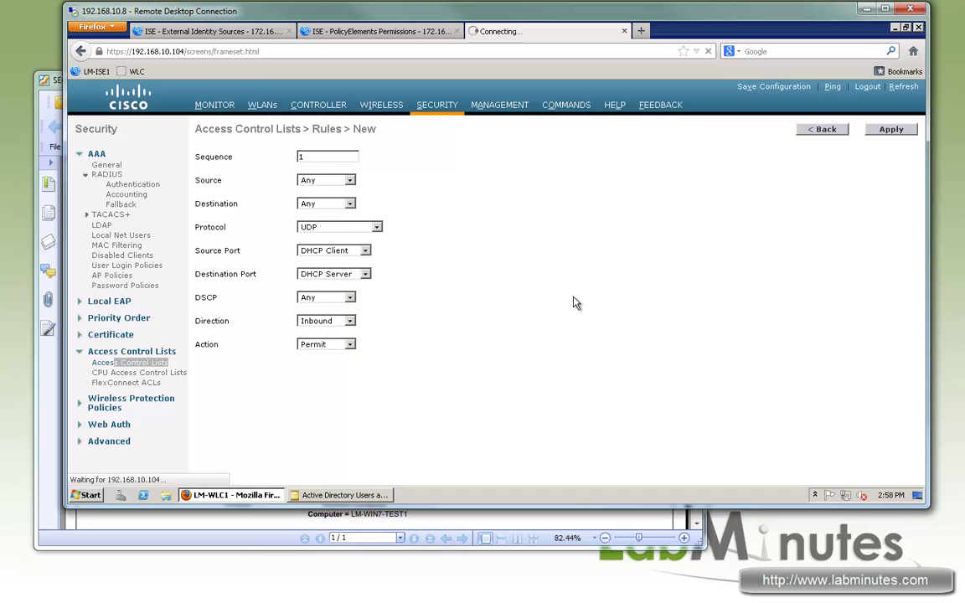
# - Add rule 2 permitting inbound UDP traffic to the DNS port
pyautogui.click(862, 132)
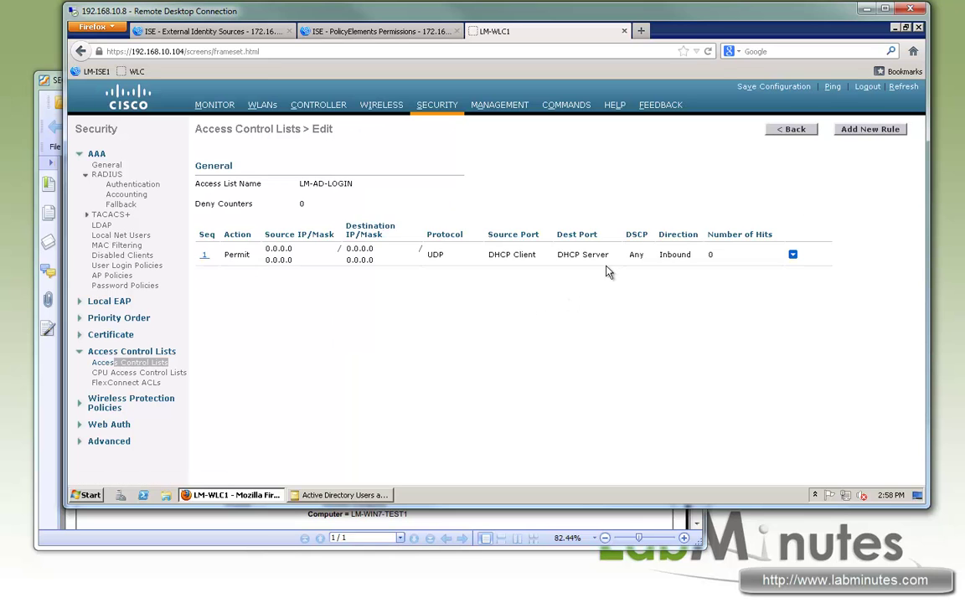
pyautogui.write('2')
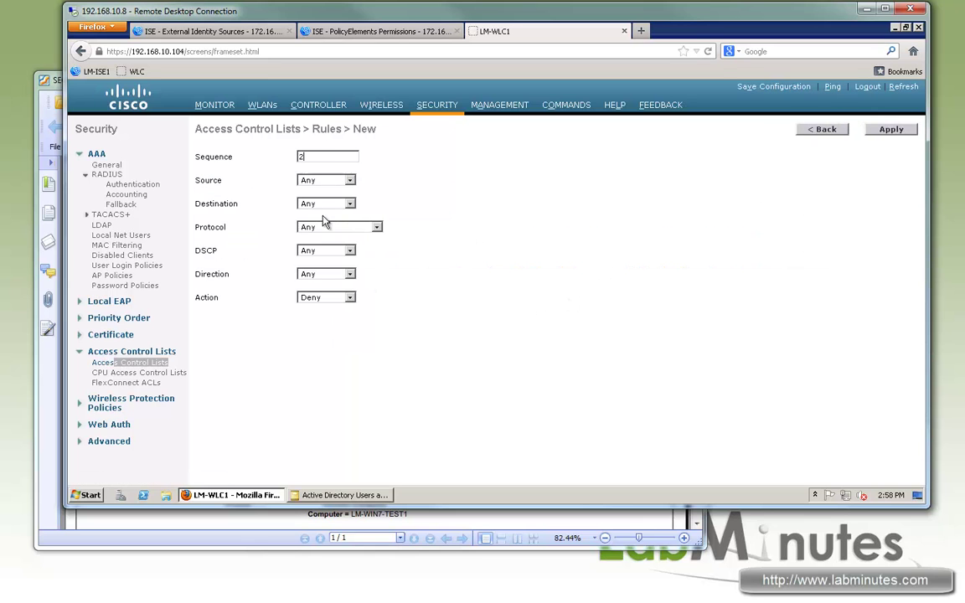
pyautogui.click(324, 227)
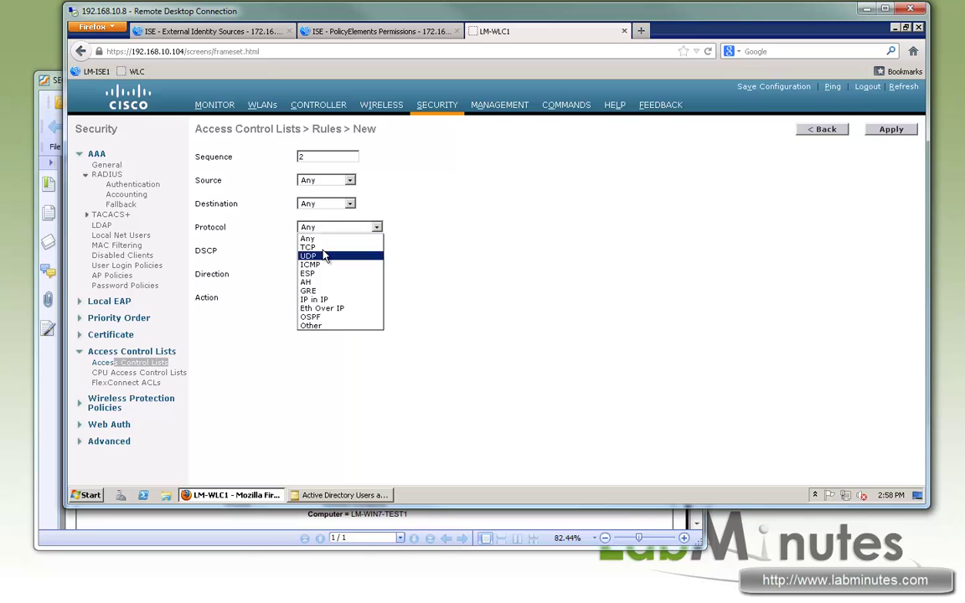
pyautogui.click(312, 255)
pyautogui.click(327, 275)
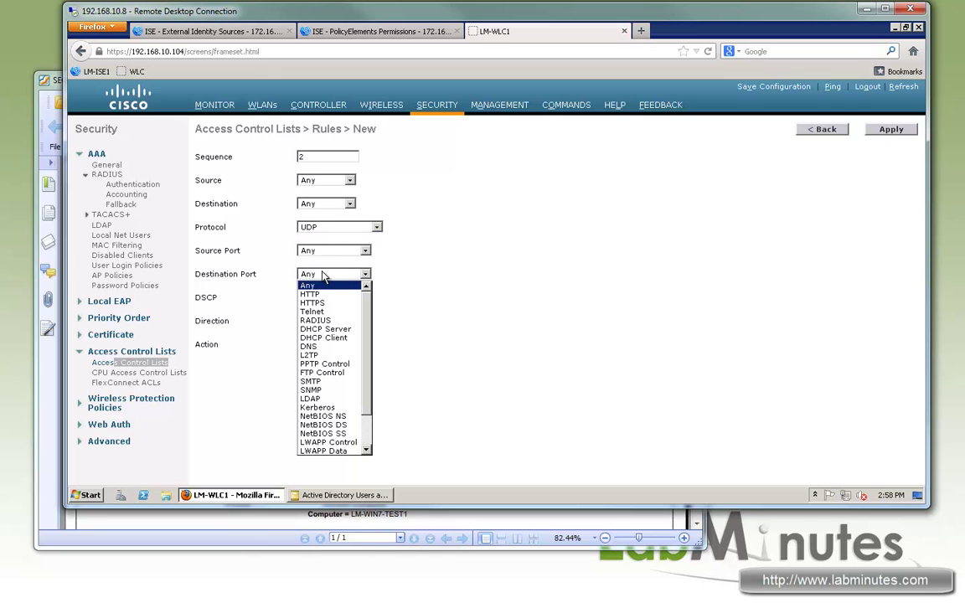
pyautogui.click(308, 346)
pyautogui.click(325, 321)
pyautogui.click(317, 341)
pyautogui.click(327, 344)
pyautogui.click(314, 358)
pyautogui.click(871, 130)
# - Add rule 3 permitting inbound traffic to 172.16.32.40/255.255.255.255
pyautogui.click(859, 131)
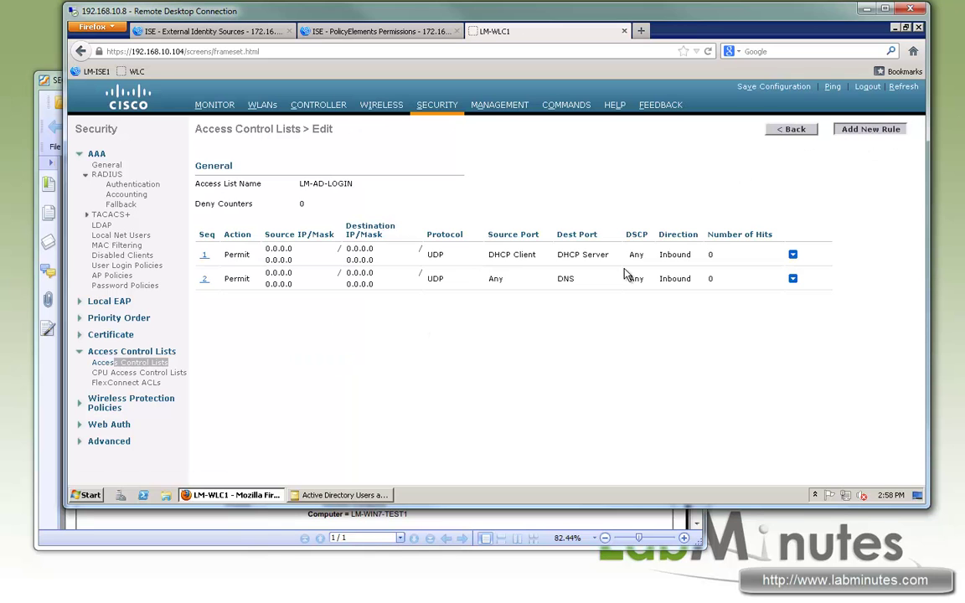
pyautogui.click(321, 156)
pyautogui.write('3')
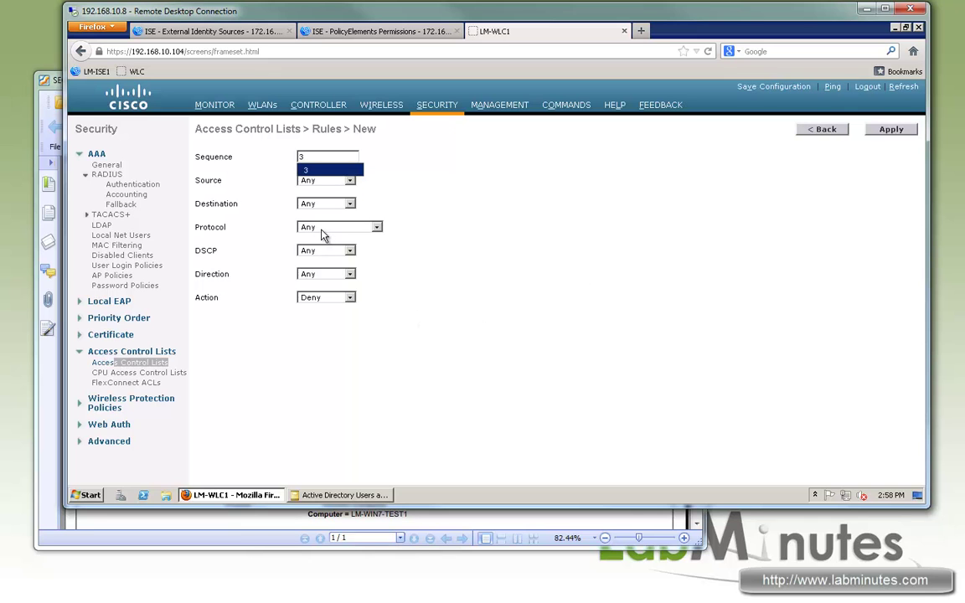
pyautogui.click(322, 228)
pyautogui.click(324, 206)
pyautogui.click(325, 208)
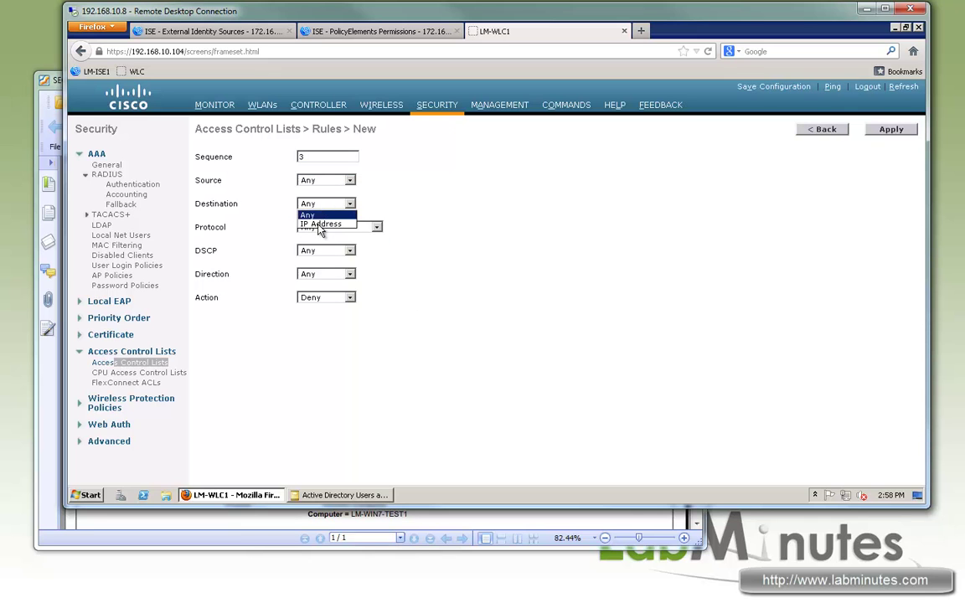
pyautogui.click(320, 223)
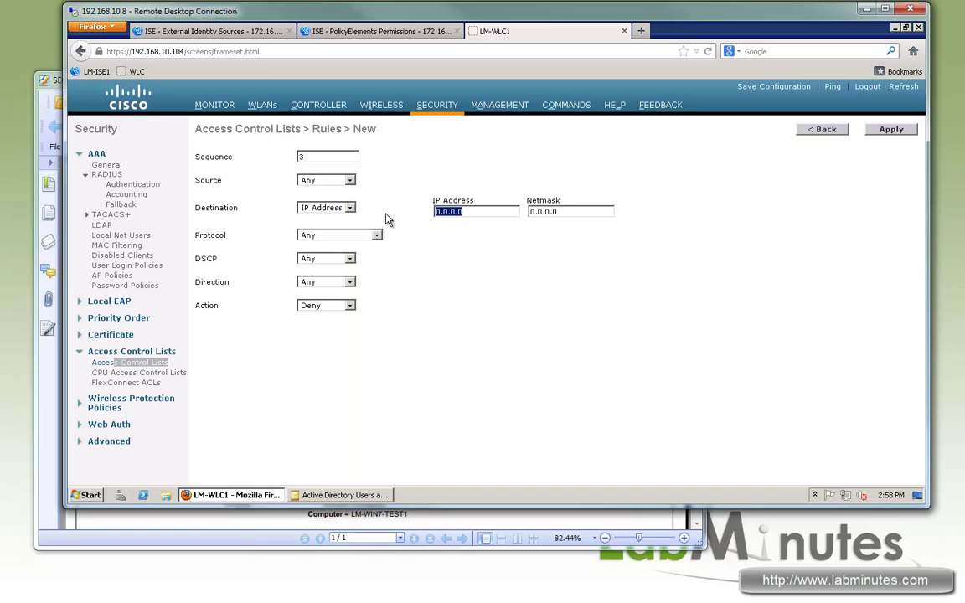
pyautogui.write('172.16.32.')
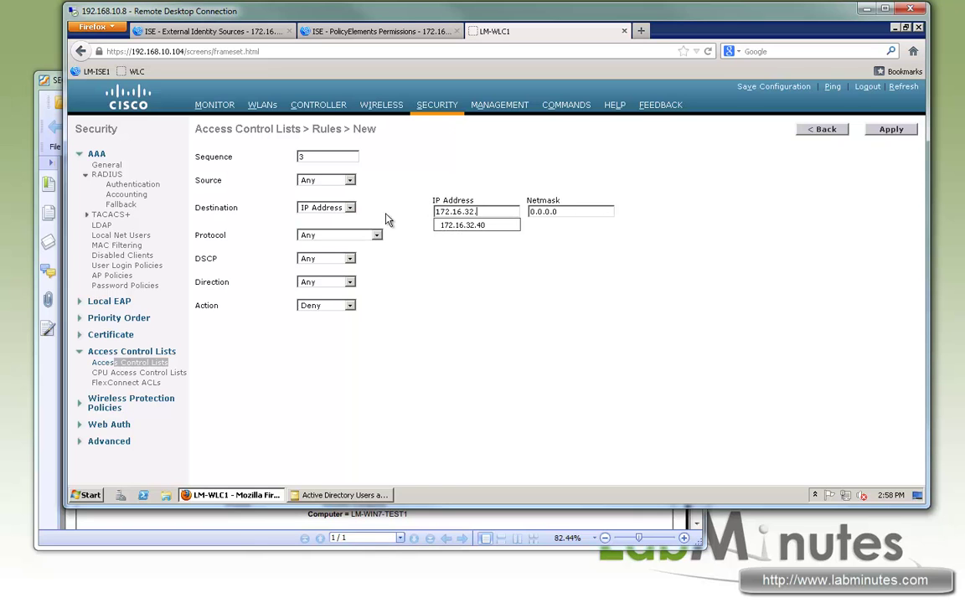
pyautogui.write('40')
pyautogui.press('Tab')
pyautogui.write('255.255.25')
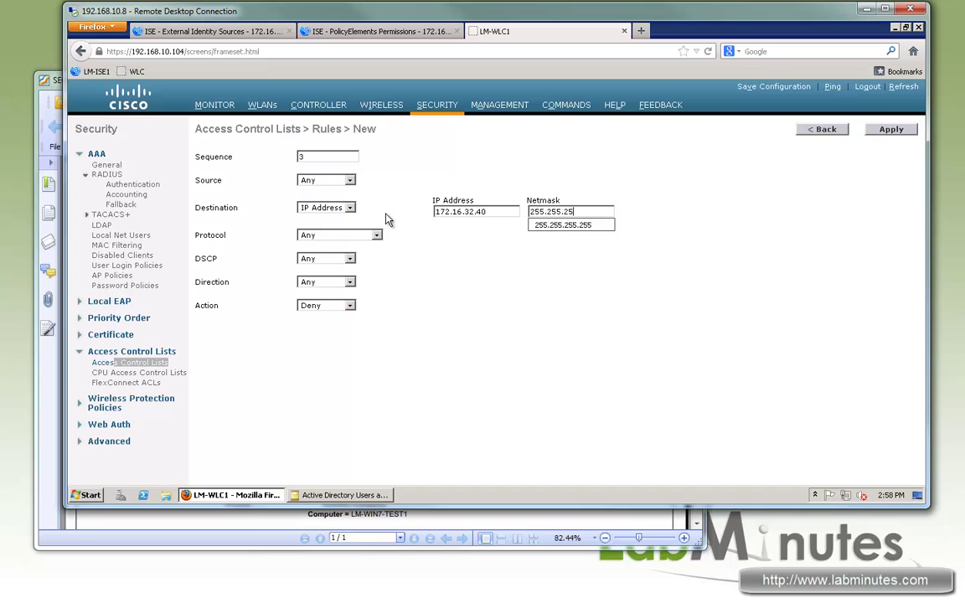
pyautogui.write('5.255')
pyautogui.click(349, 282)
pyautogui.click(315, 302)
pyautogui.click(327, 305)
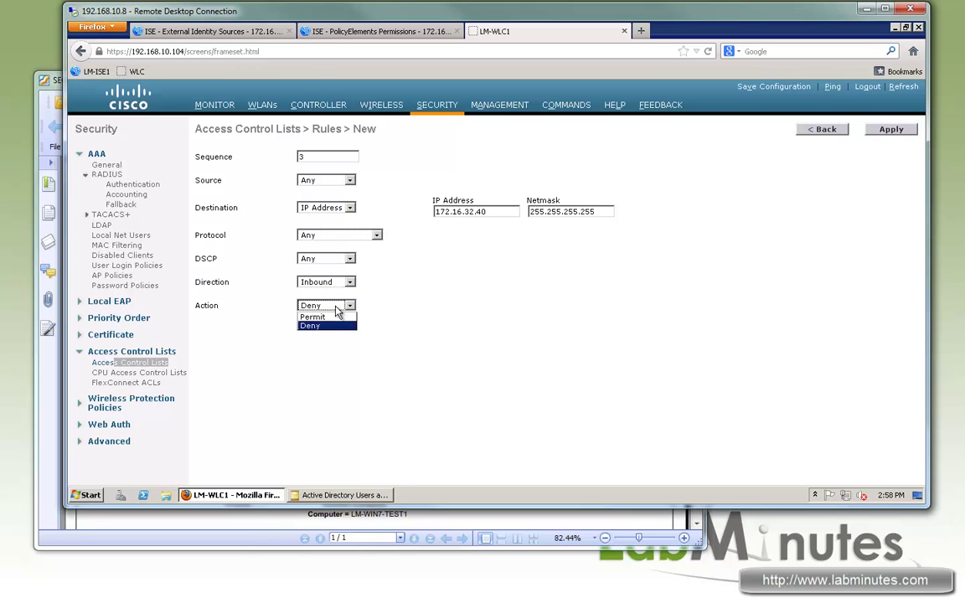
pyautogui.click(315, 325)
pyautogui.click(892, 129)
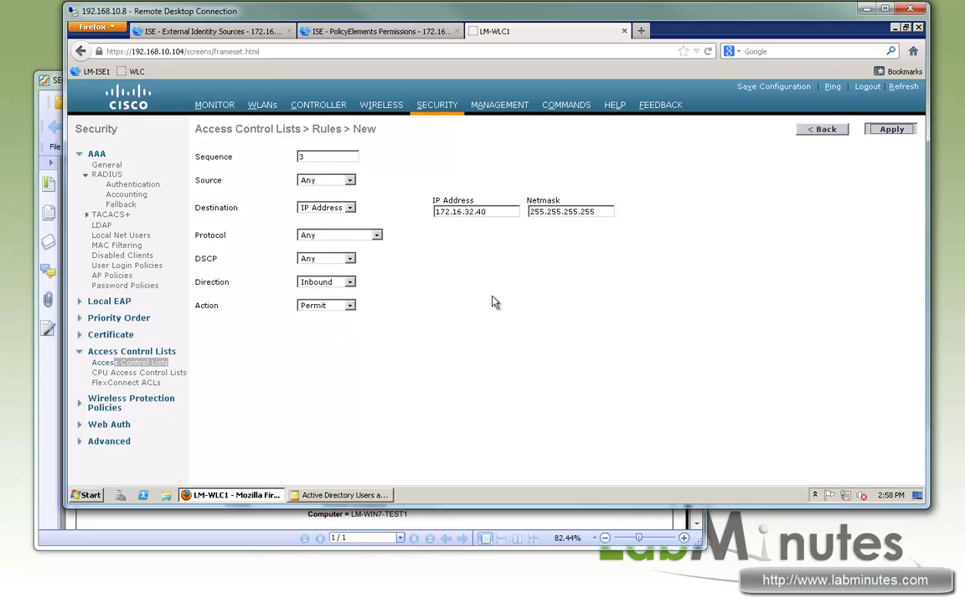
# - Add rule 4 permitting outbound traffic to 172.16.0.0/255.255.0.0
pyautogui.click(864, 137)
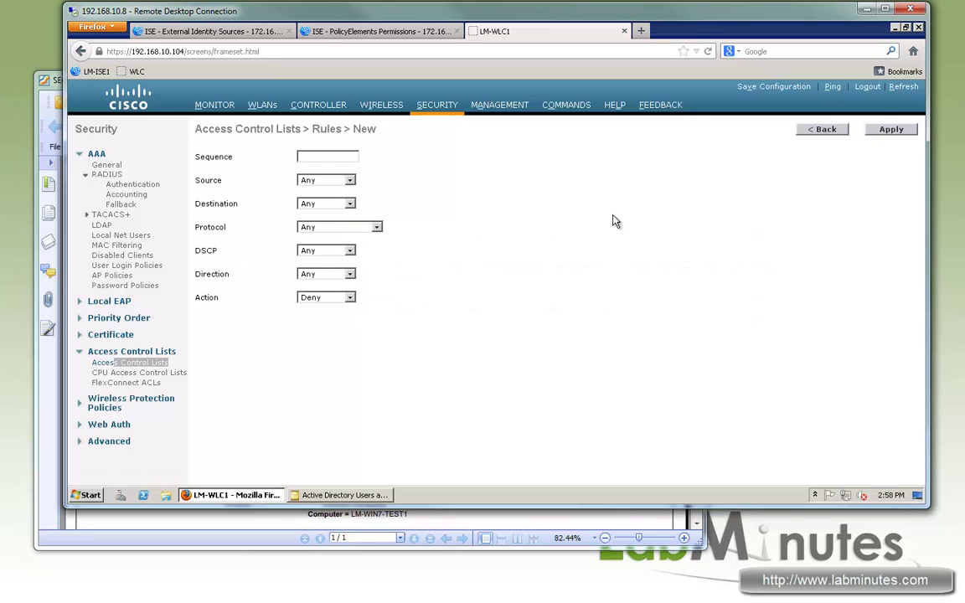
pyautogui.click(315, 155)
pyautogui.write('4')
pyautogui.click(333, 206)
pyautogui.click(335, 220)
pyautogui.write('1')
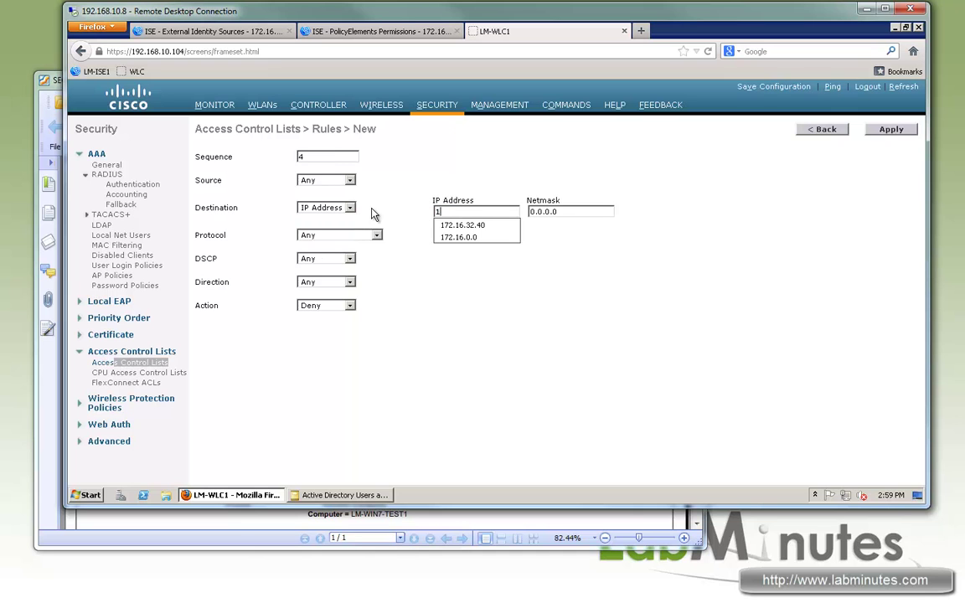
pyautogui.write('72.16.0')
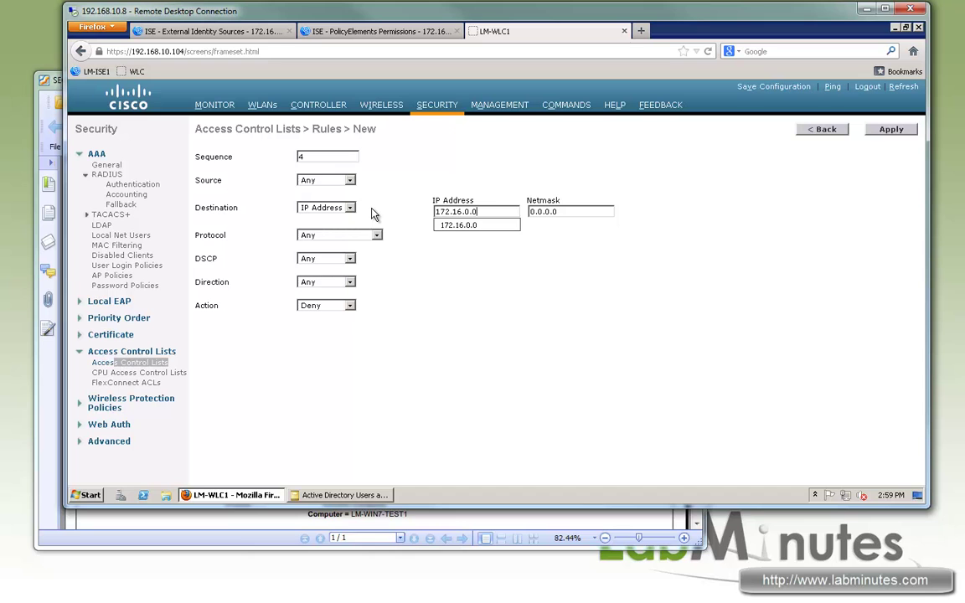
pyautogui.write('.0')
pyautogui.press('Tab')
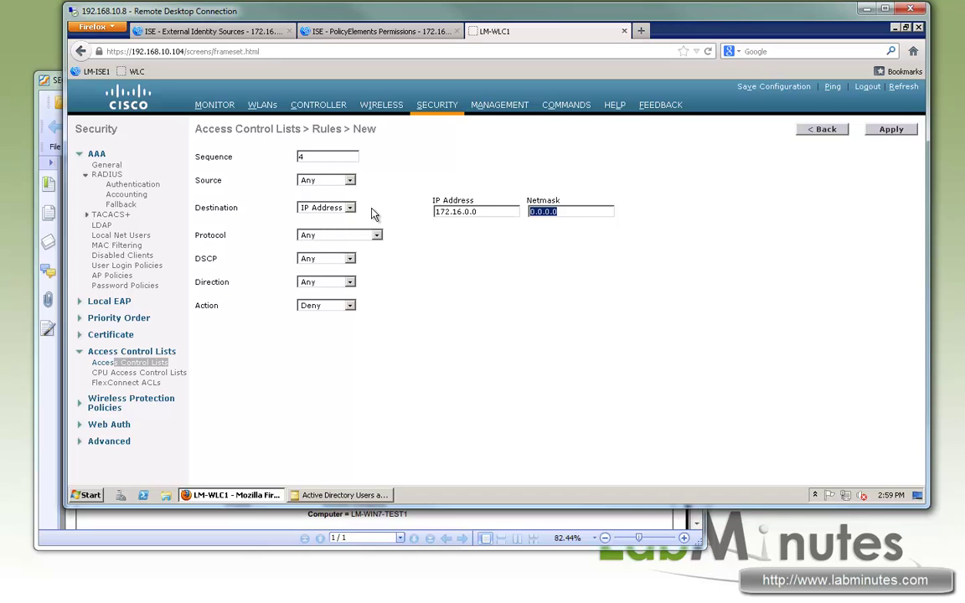
pyautogui.write('255.255.0')
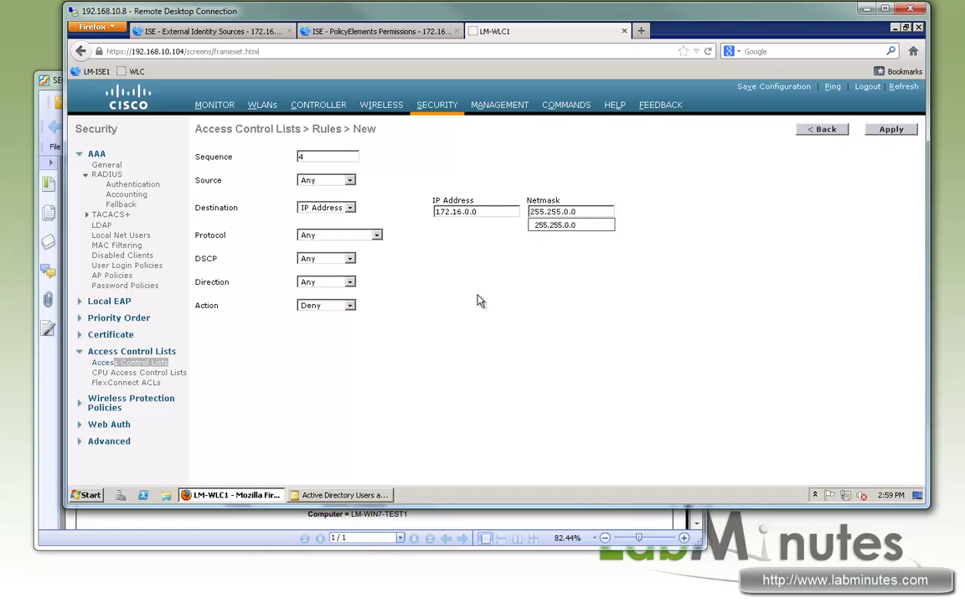
pyautogui.click(479, 295)
pyautogui.click(329, 285)
pyautogui.click(314, 308)
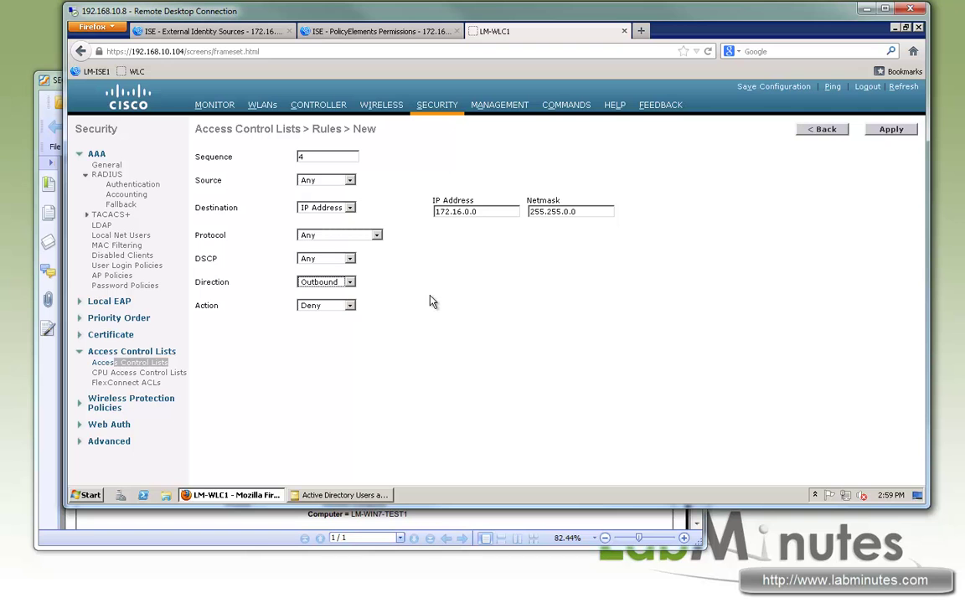
pyautogui.click(348, 306)
pyautogui.click(322, 327)
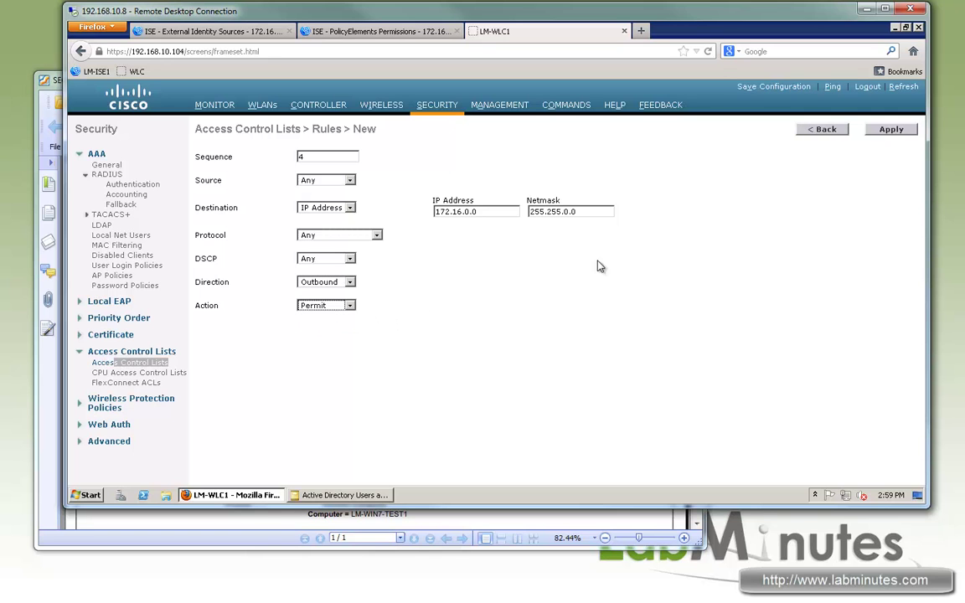
pyautogui.click(891, 129)
# - Add rule 5 denying all traffic with protocol, direction and DSCP left as Any
pyautogui.click(870, 130)
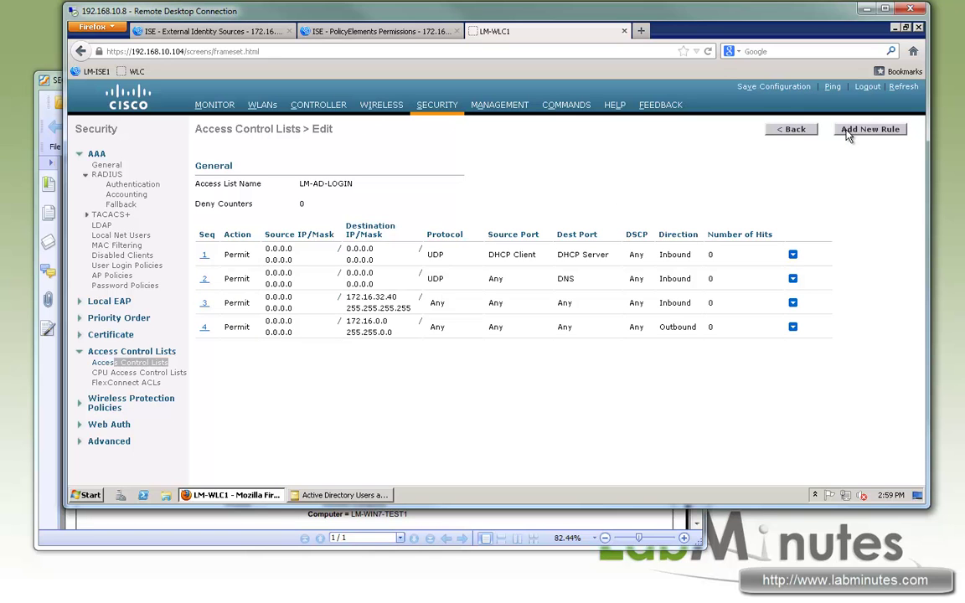
pyautogui.write('5')
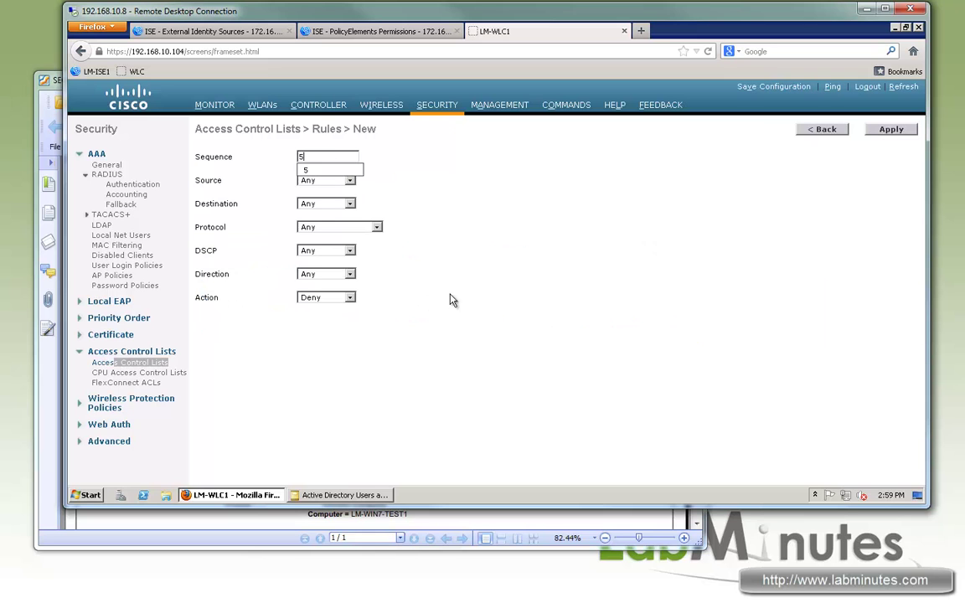
pyautogui.click(320, 228)
pyautogui.click(320, 228)
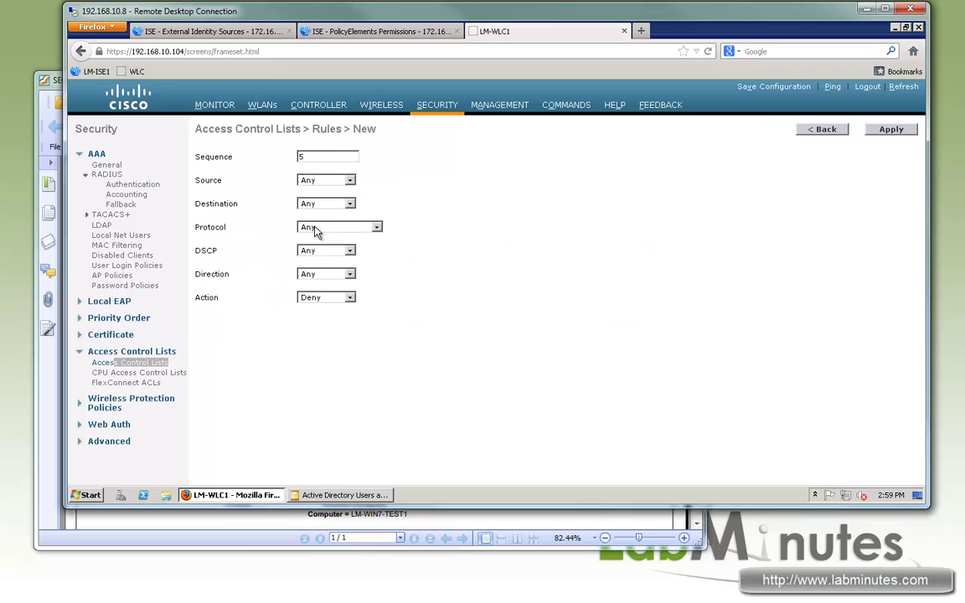
pyautogui.click(313, 273)
pyautogui.click(317, 273)
pyautogui.click(326, 249)
pyautogui.click(385, 298)
pyautogui.click(893, 129)
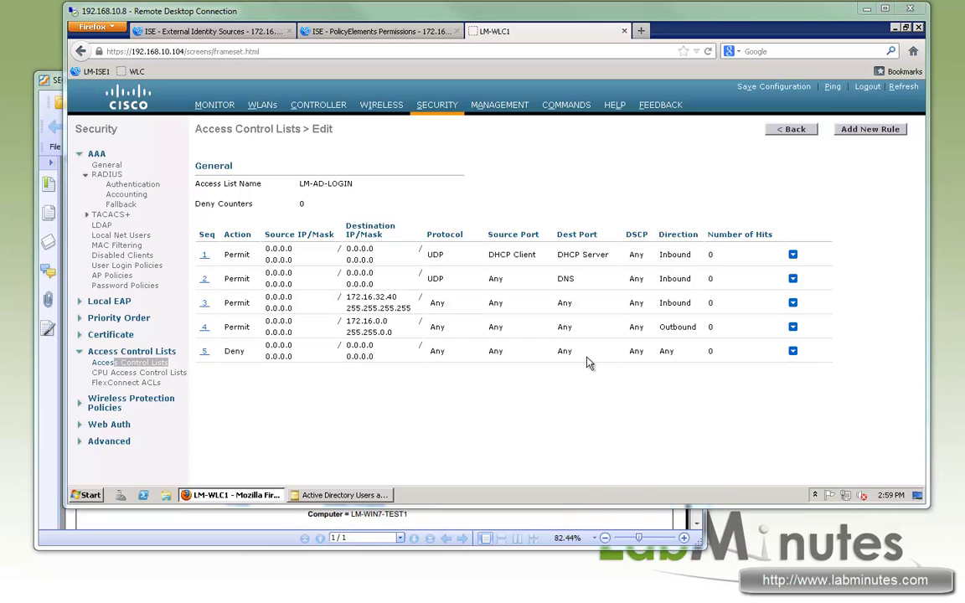
pyautogui.doubleClick(806, 132)
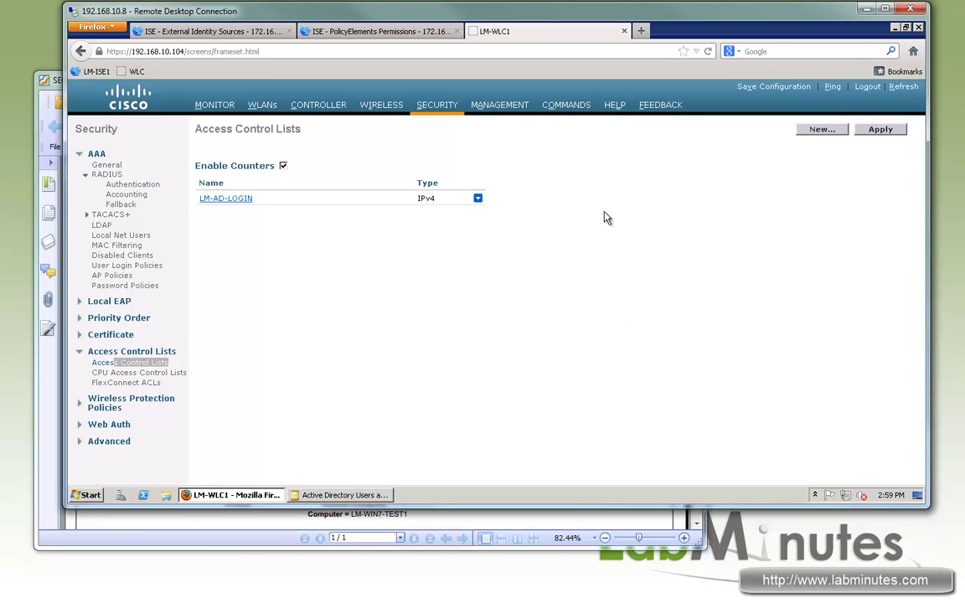
# - Create a new access control list named LM-PERMIT-ALL
pyautogui.click(373, 170)
pyautogui.write('LM')
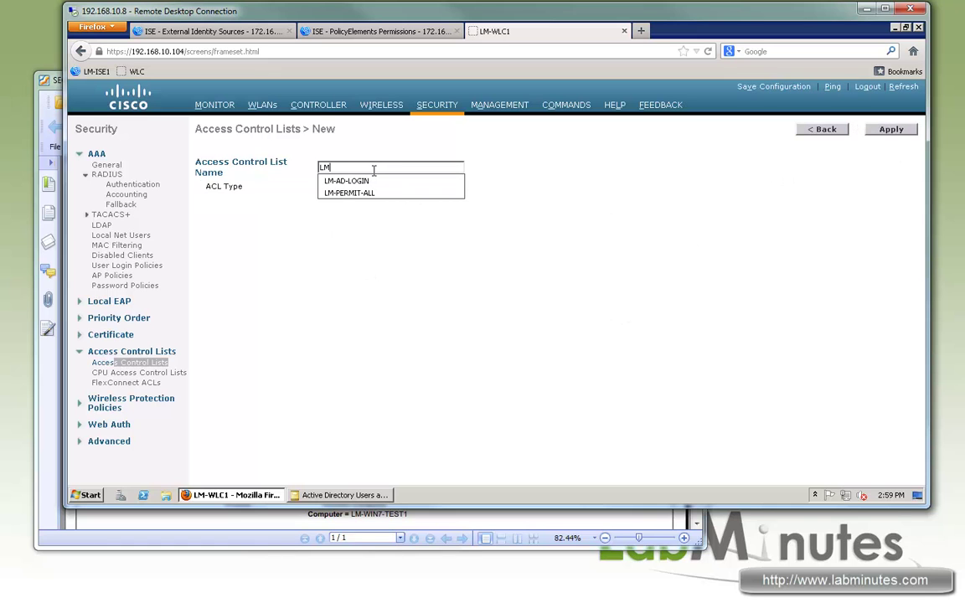
pyautogui.write('-PERMIT-AL')
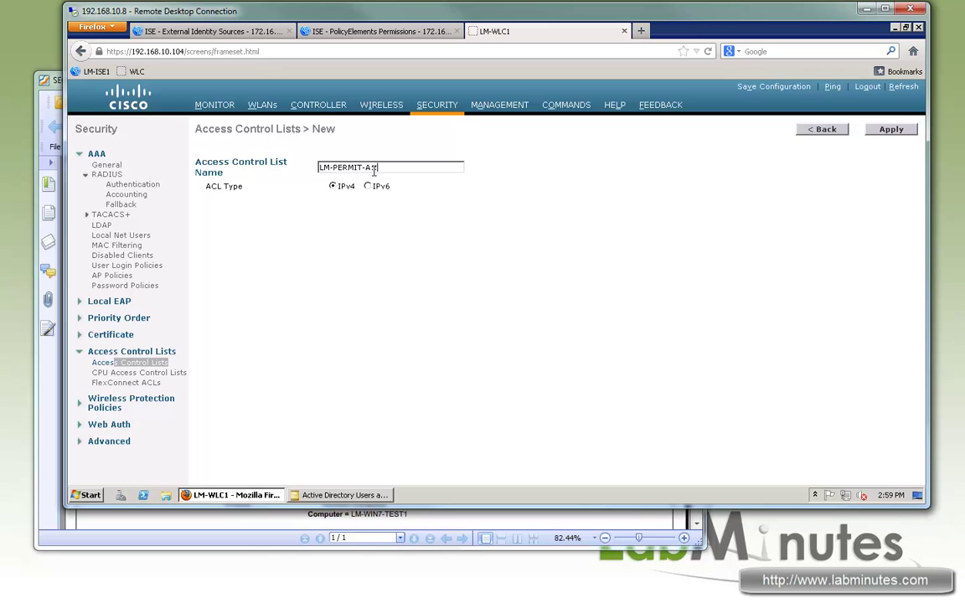
pyautogui.press('BackSpace')
pyautogui.press('BackSpace')
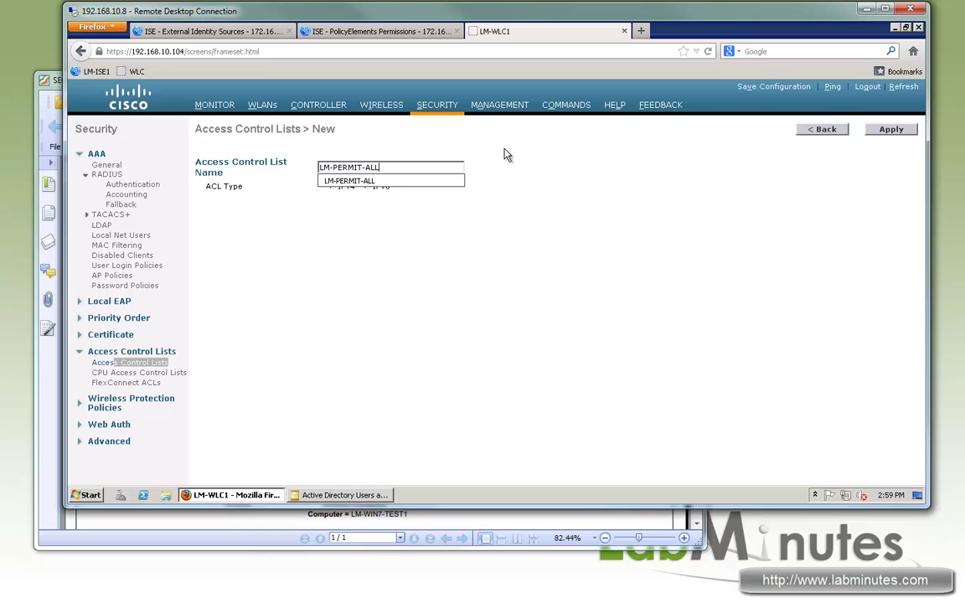
pyautogui.click(873, 131)
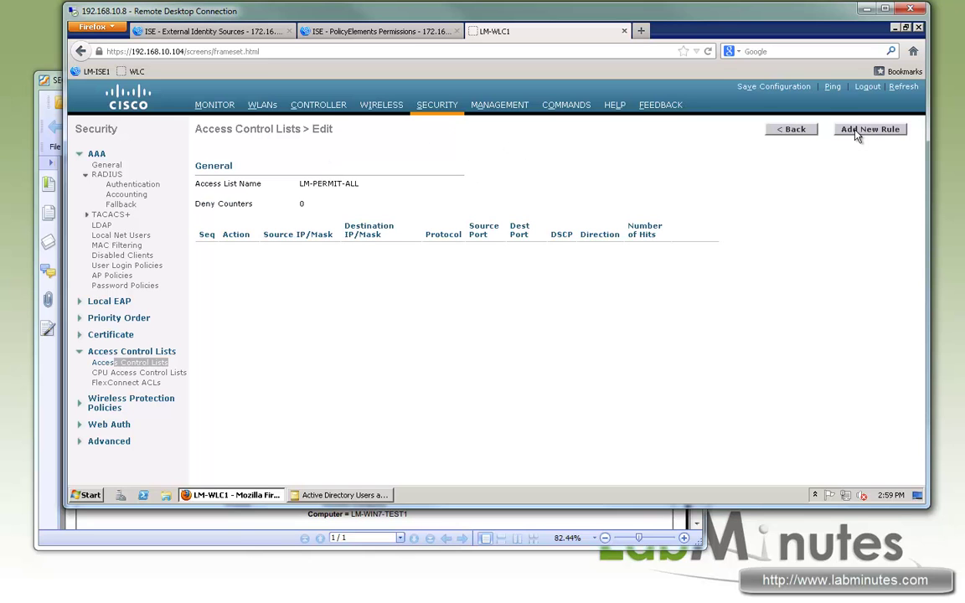
# - Add rule 1 permitting all traffic, then return to the ACL list
pyautogui.click(842, 130)
pyautogui.click(321, 157)
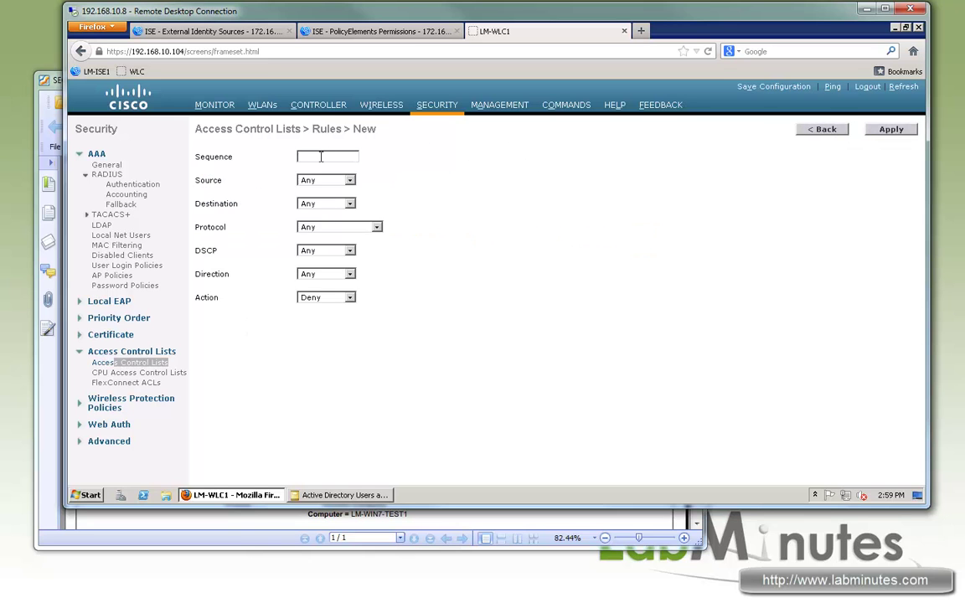
pyautogui.write('1')
pyautogui.click(325, 298)
pyautogui.click(311, 317)
pyautogui.click(891, 129)
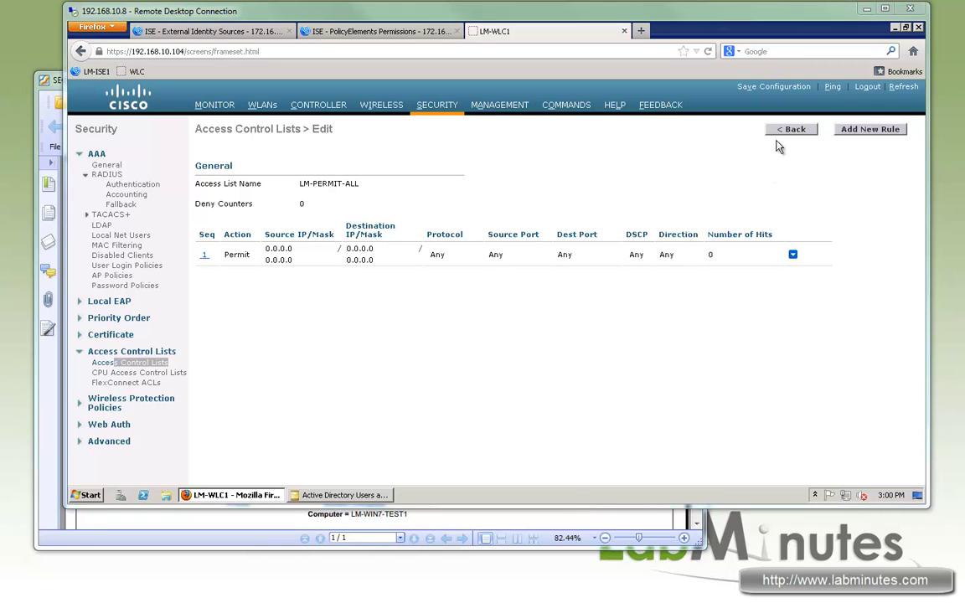
pyautogui.click(127, 361)
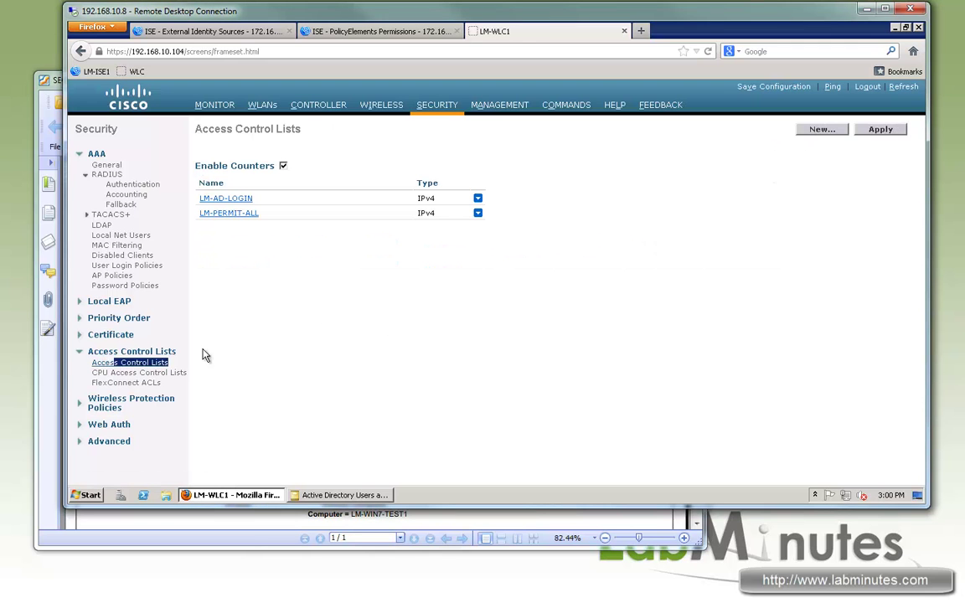
pyautogui.click(356, 33)
# - Start a new authorization profile and leave the downloadable ACL option unchecked
pyautogui.click(216, 32)
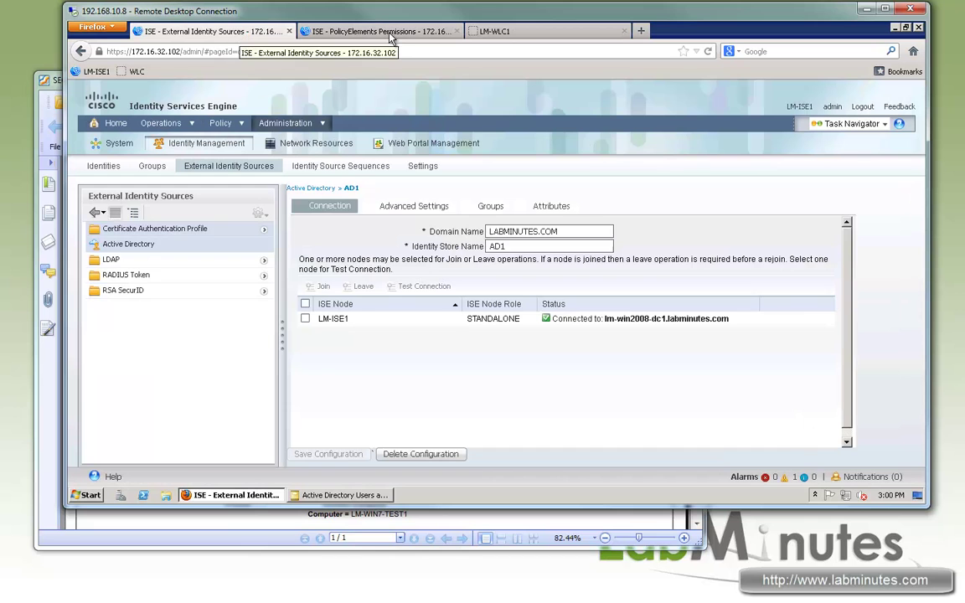
pyautogui.click(388, 35)
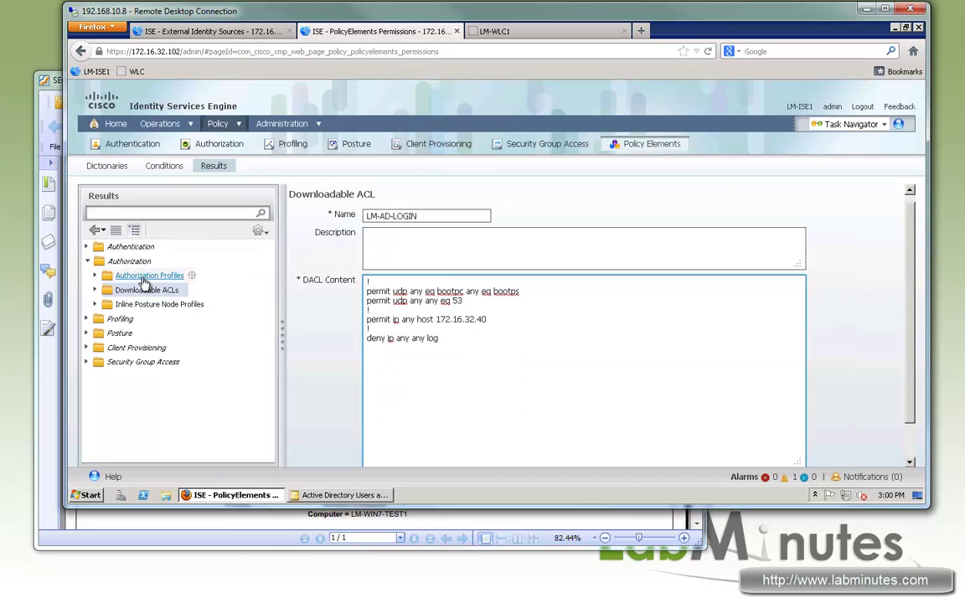
pyautogui.click(144, 280)
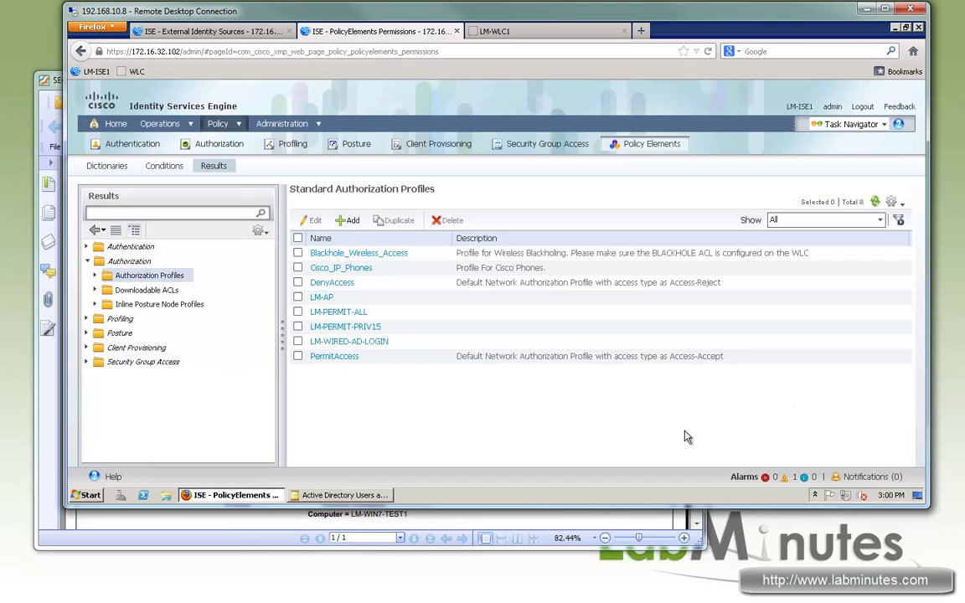
pyautogui.click(347, 220)
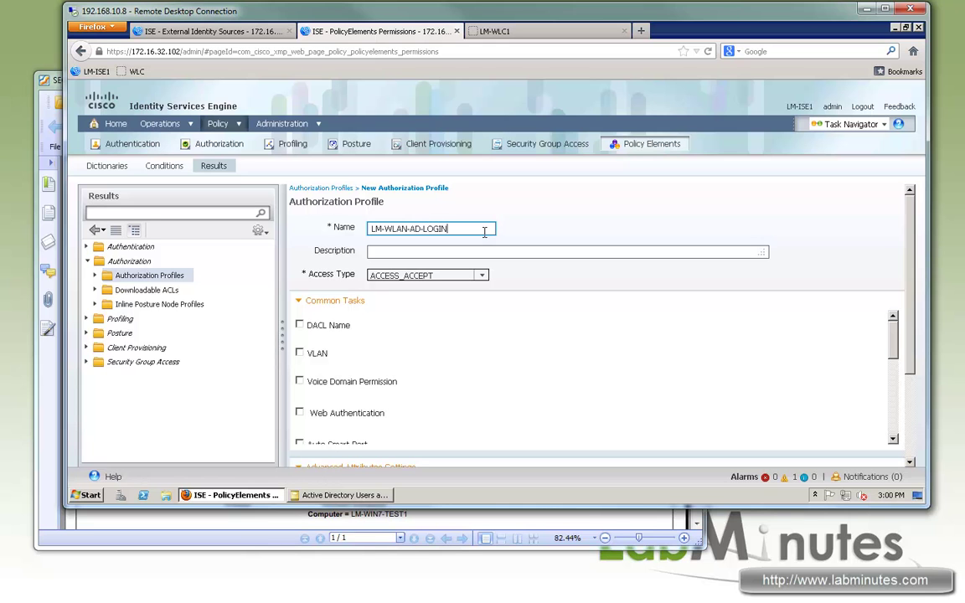
pyautogui.click(352, 335)
pyautogui.click(300, 326)
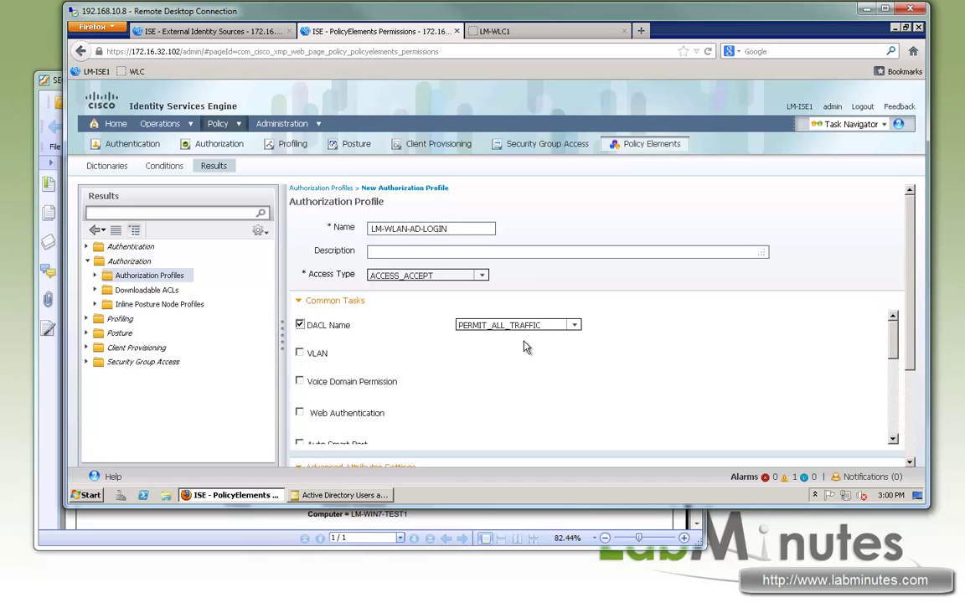
pyautogui.click(570, 327)
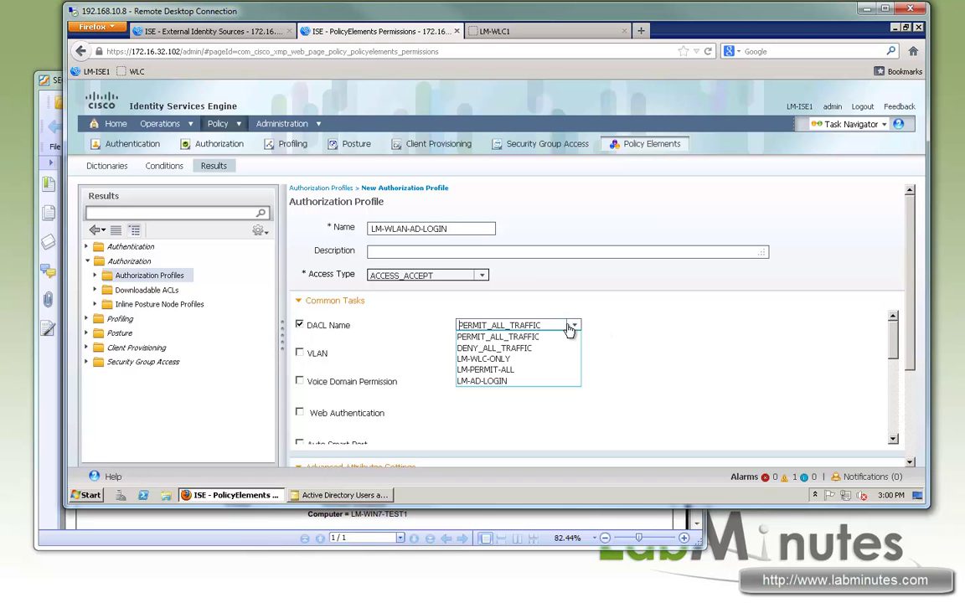
pyautogui.click(299, 325)
# - Set Airspace ACL Name to LM-AD-LOGIN, checked against the controller, and submit LM-WLAN-AD-LOGIN
pyautogui.scroll(-2, 509, 412)
pyautogui.scroll(-5, 509, 412)
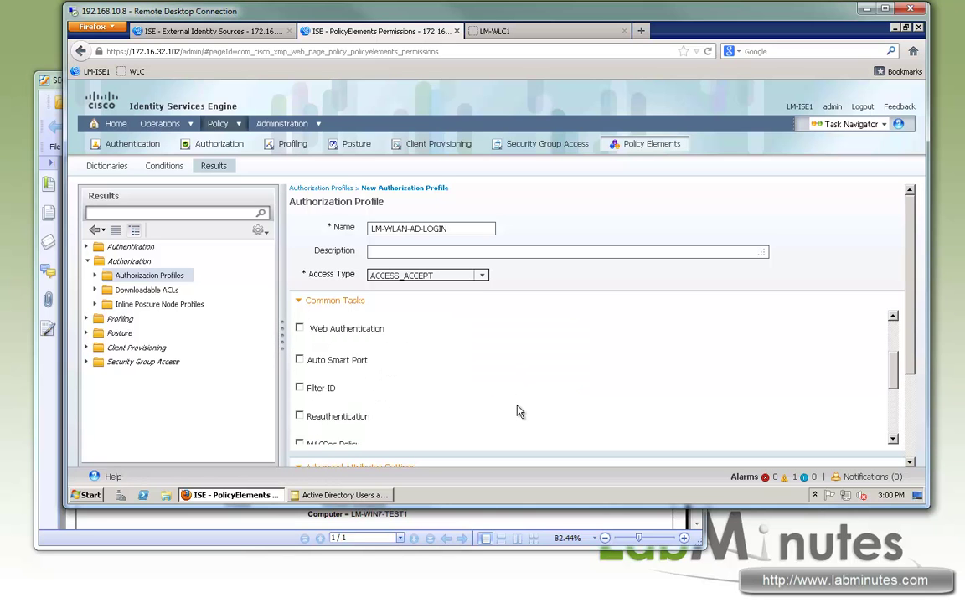
pyautogui.click(300, 403)
pyautogui.click(511, 402)
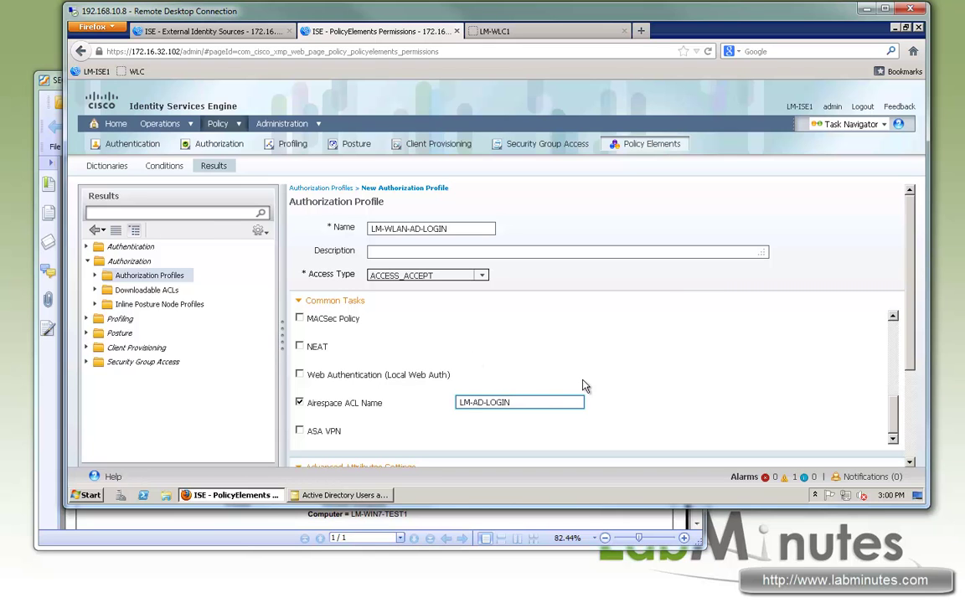
pyautogui.moveTo(511, 403); pyautogui.dragTo(473, 403)
pyautogui.click(494, 31)
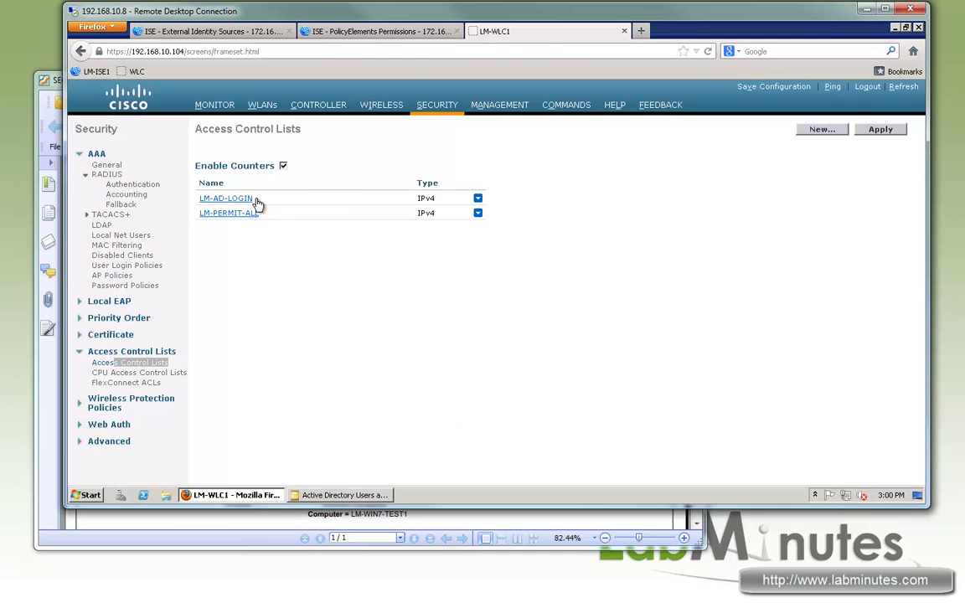
pyautogui.click(251, 200)
pyautogui.hotkey('ctrl', 'shift', 'Tab')
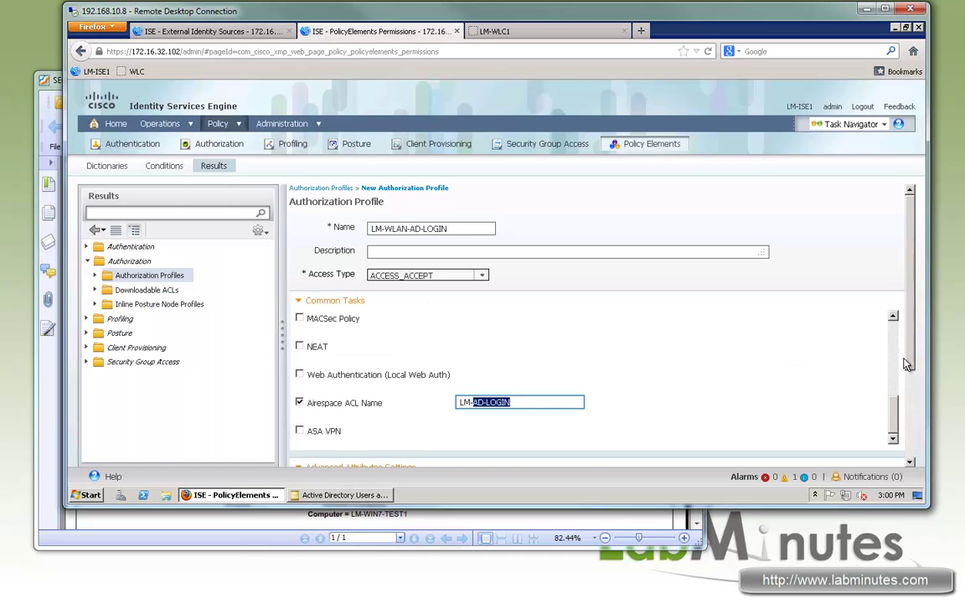
pyautogui.scroll(-3, 909, 449)
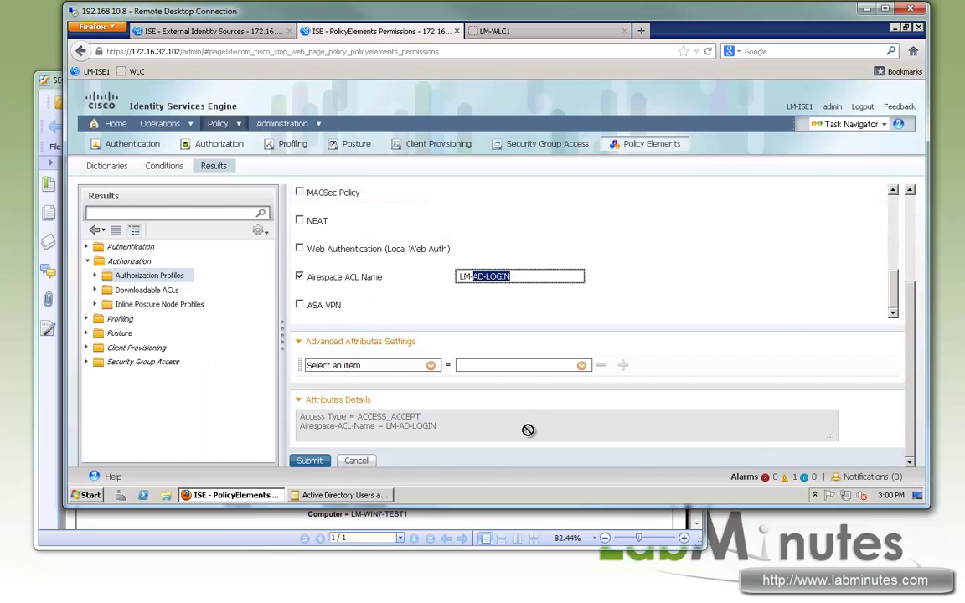
pyautogui.click(311, 466)
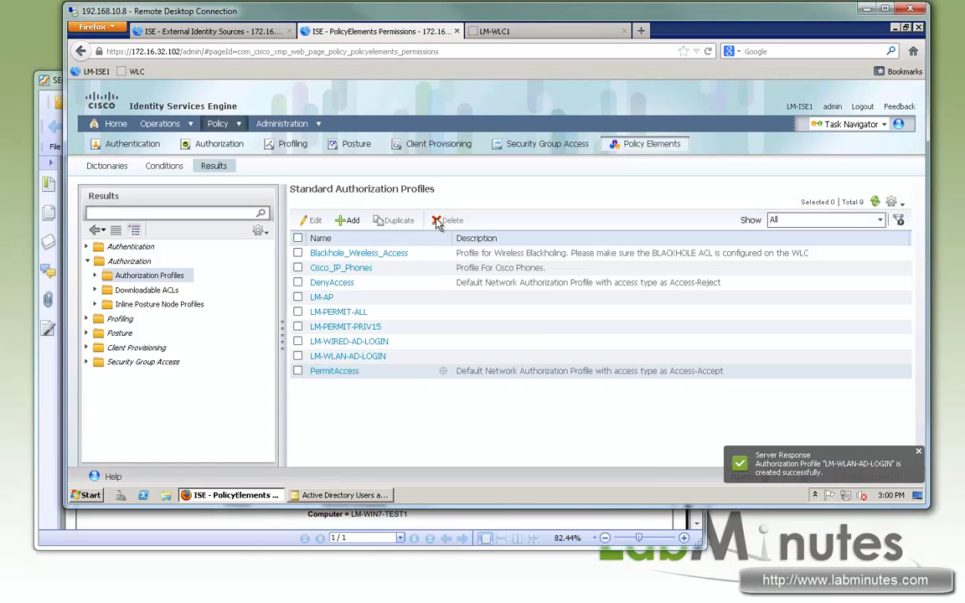
# - Start a new authorization profile named LM-WLAN-PERMIT-ALL with Airspace ACL Name enabled
pyautogui.click(350, 221)
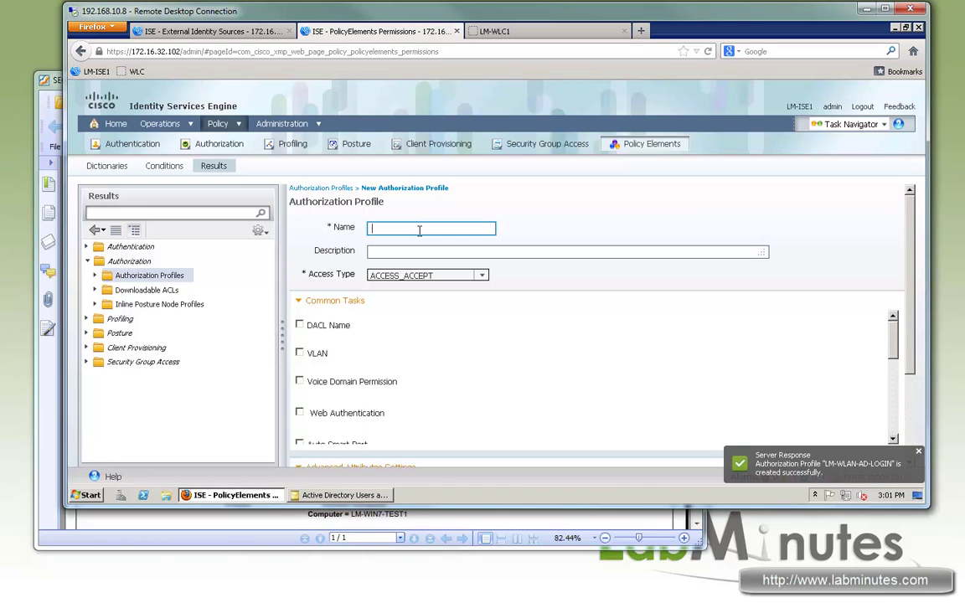
pyautogui.write('LM-WLAN-PERMIT-ALL')
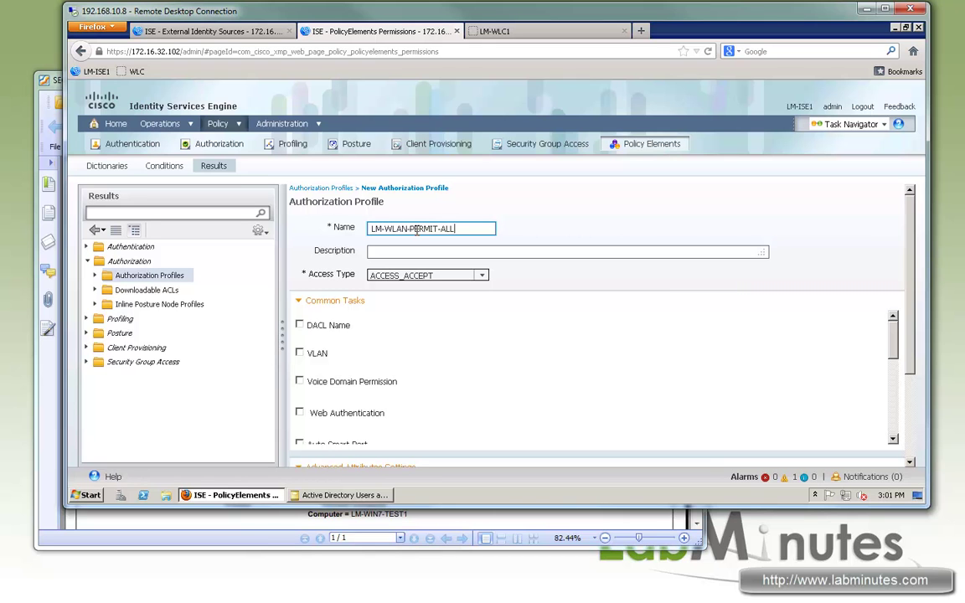
pyautogui.scroll(-5, 352, 387)
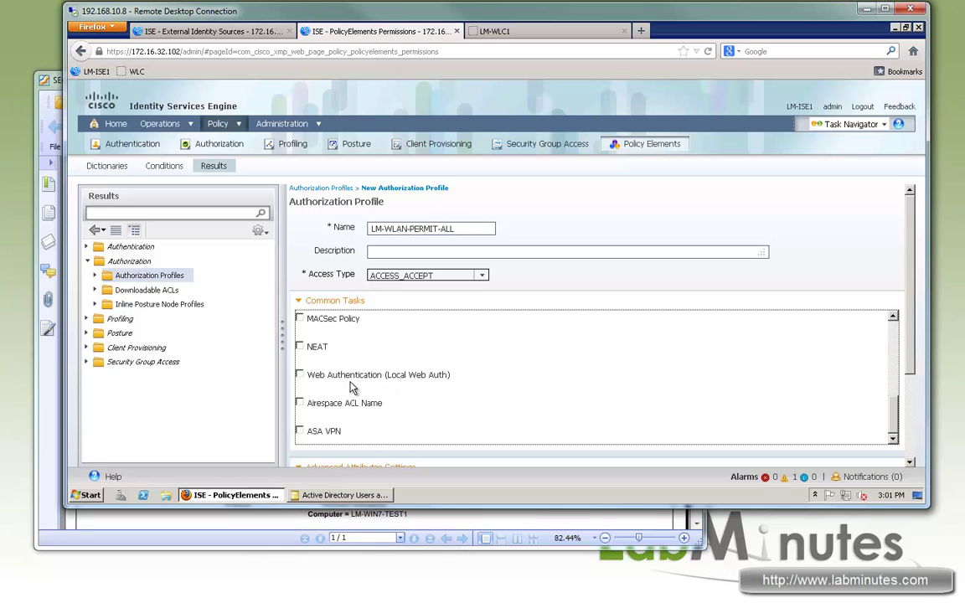
pyautogui.click(300, 402)
pyautogui.click(516, 401)
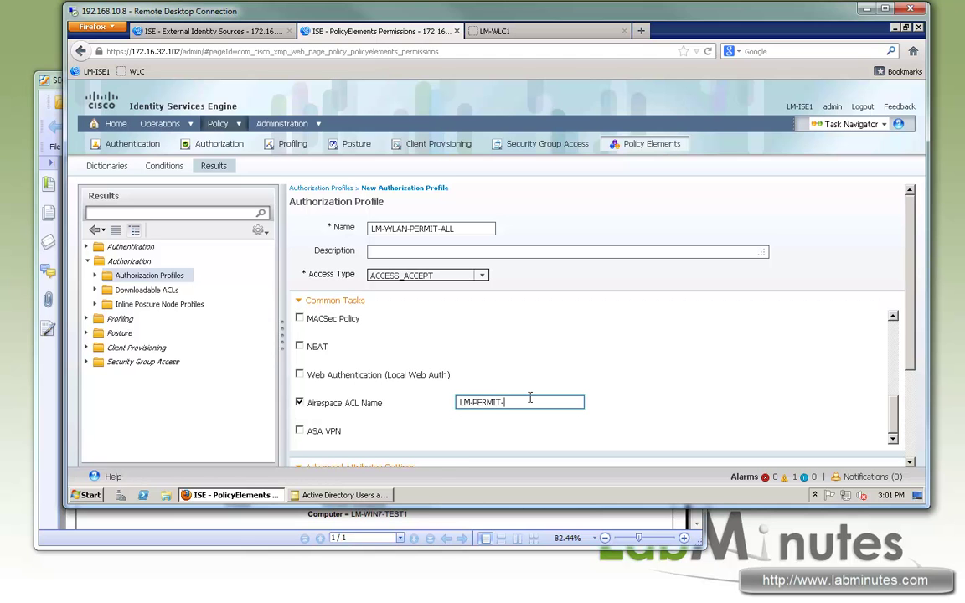
# - Enter LM-PERMIT-ALL as the Airspace ACL, copied from the controller, and submit the profile
pyautogui.click(494, 31)
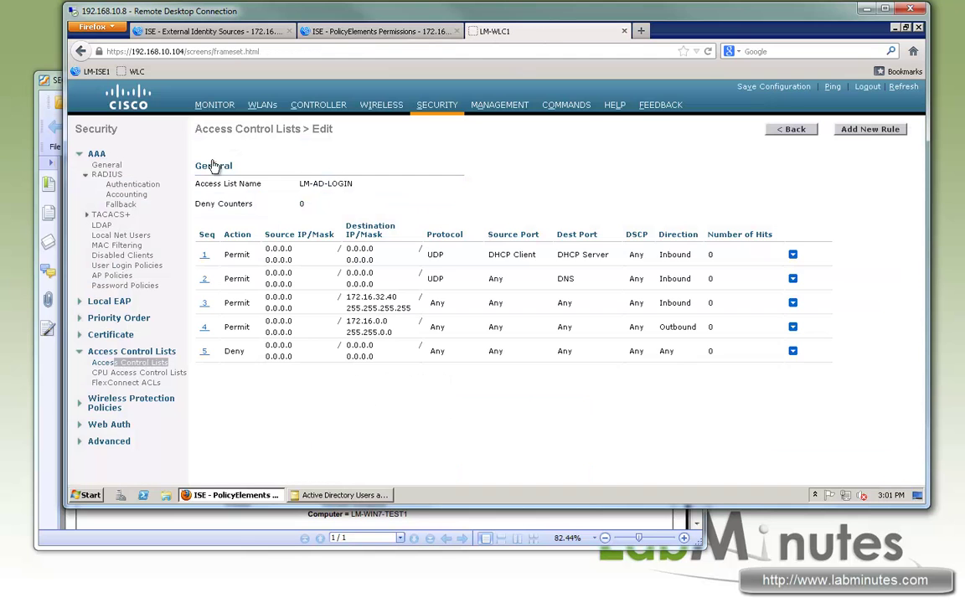
pyautogui.click(791, 131)
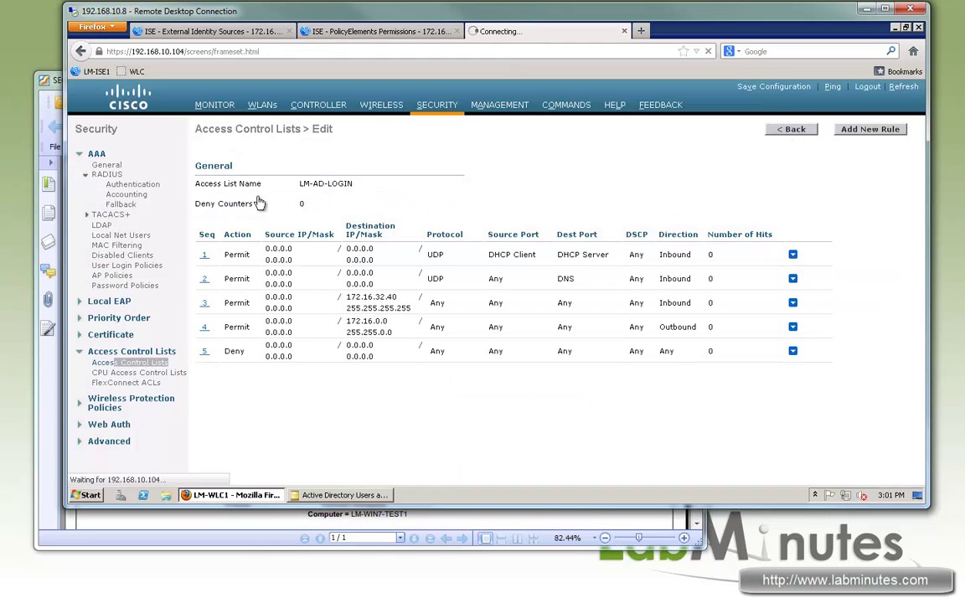
pyautogui.moveTo(263, 215); pyautogui.dragTo(209, 233)
pyautogui.click(216, 214)
pyautogui.click(421, 30)
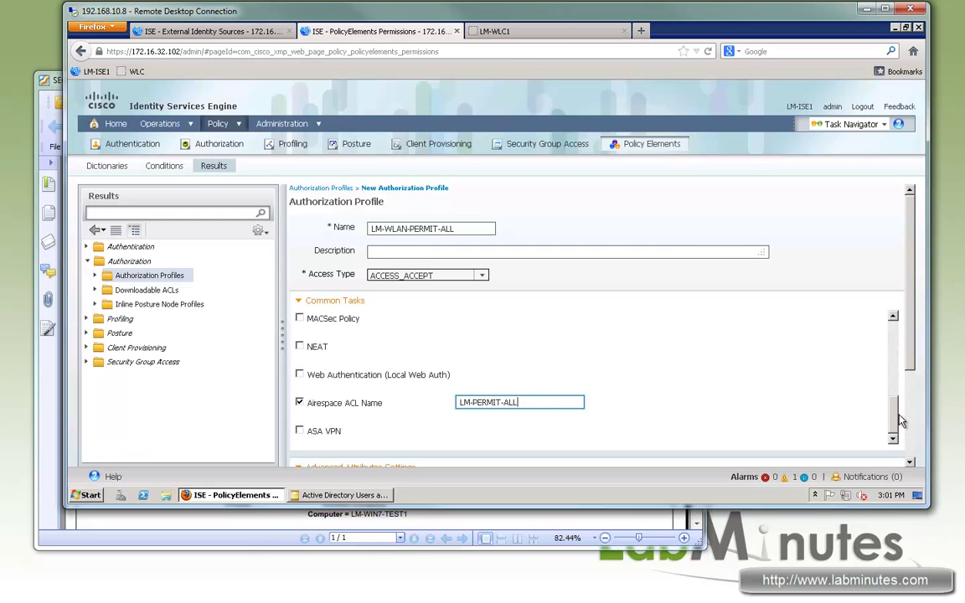
pyautogui.scroll(-3, 817, 410)
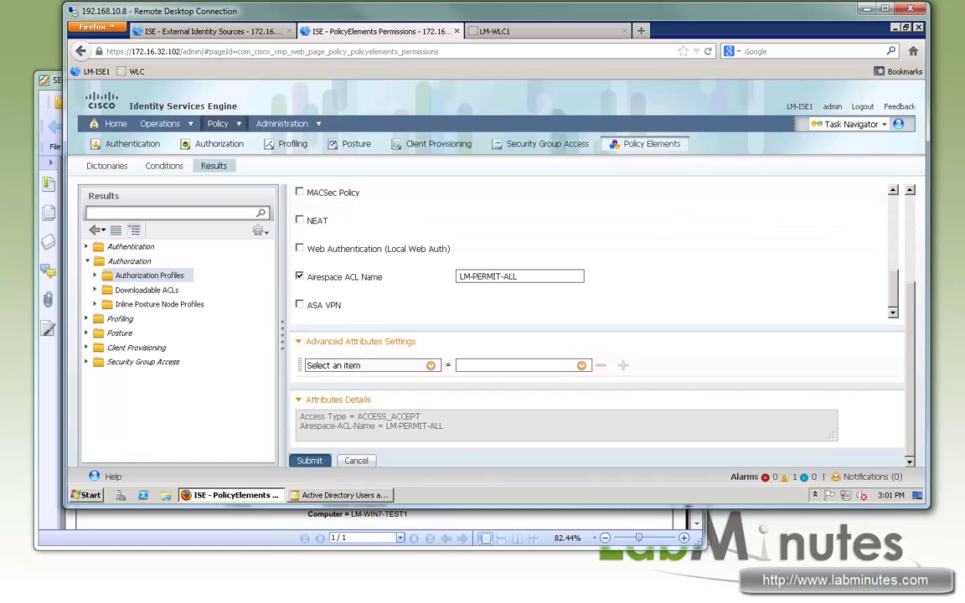
pyautogui.click(309, 460)
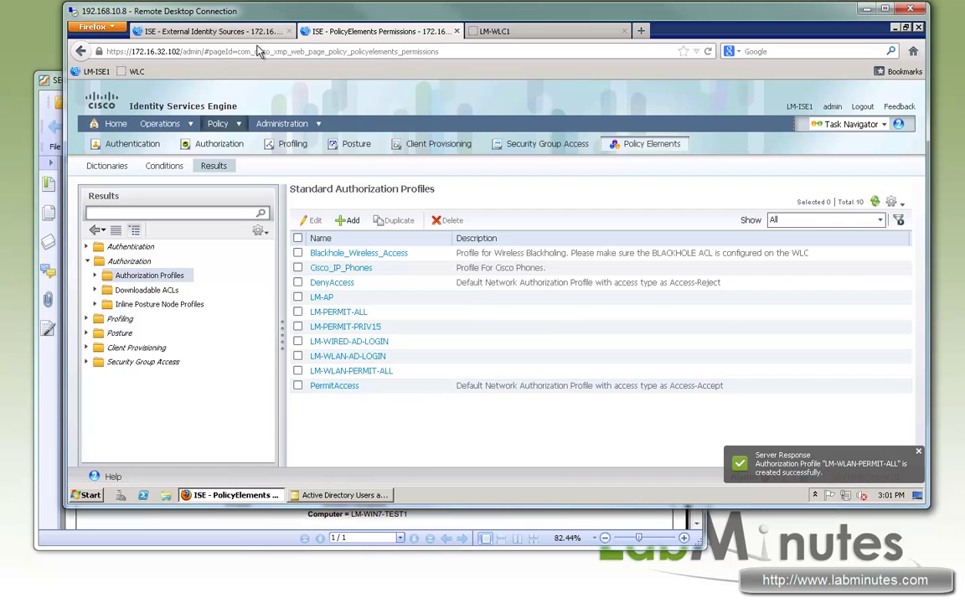
pyautogui.click(222, 31)
# - Duplicate the LM-WIRED-MACHINE authorization rule below itself and rename the copy LM-WLAN-MACHINE
pyautogui.moveTo(221, 123)
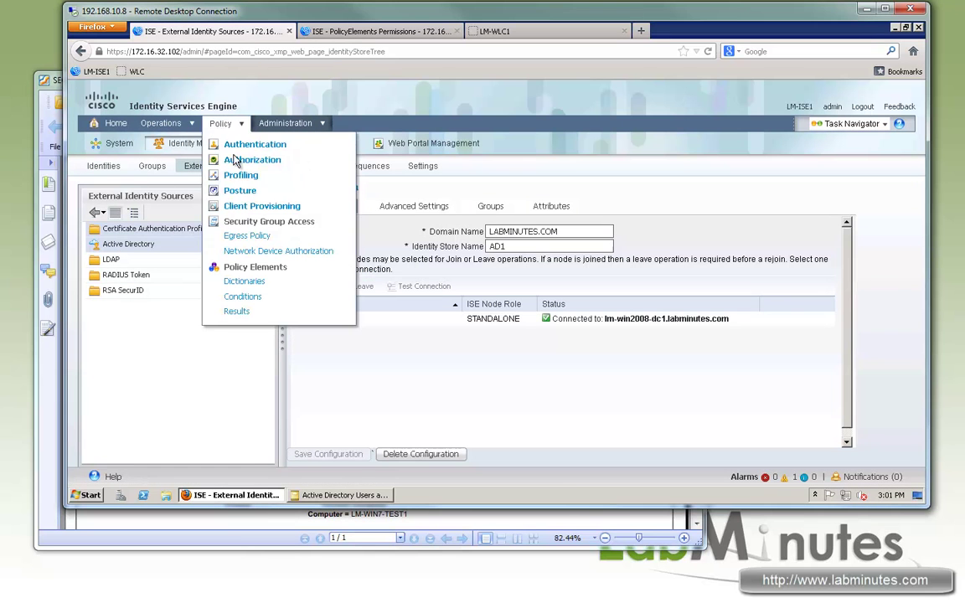
pyautogui.click(237, 159)
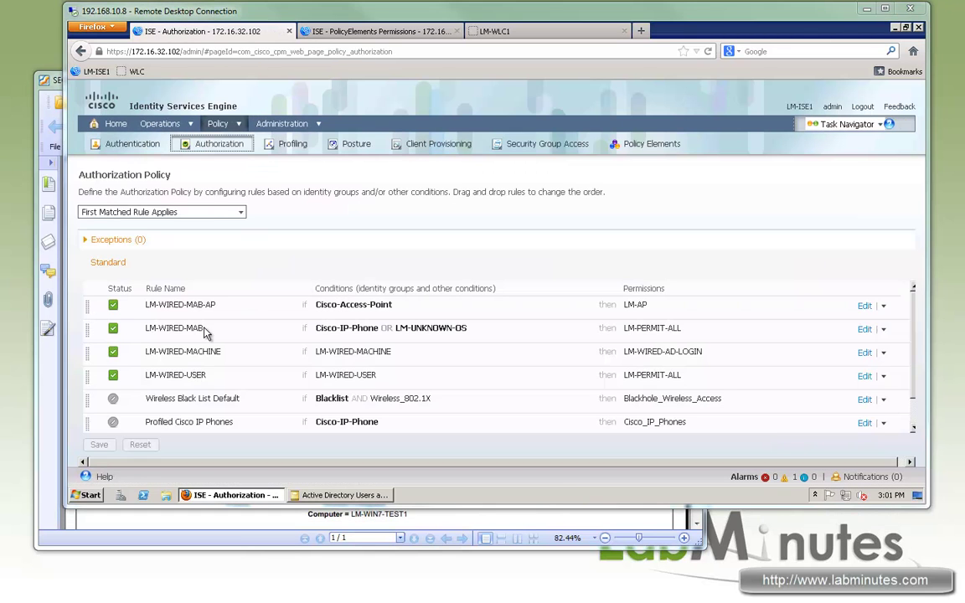
pyautogui.click(883, 355)
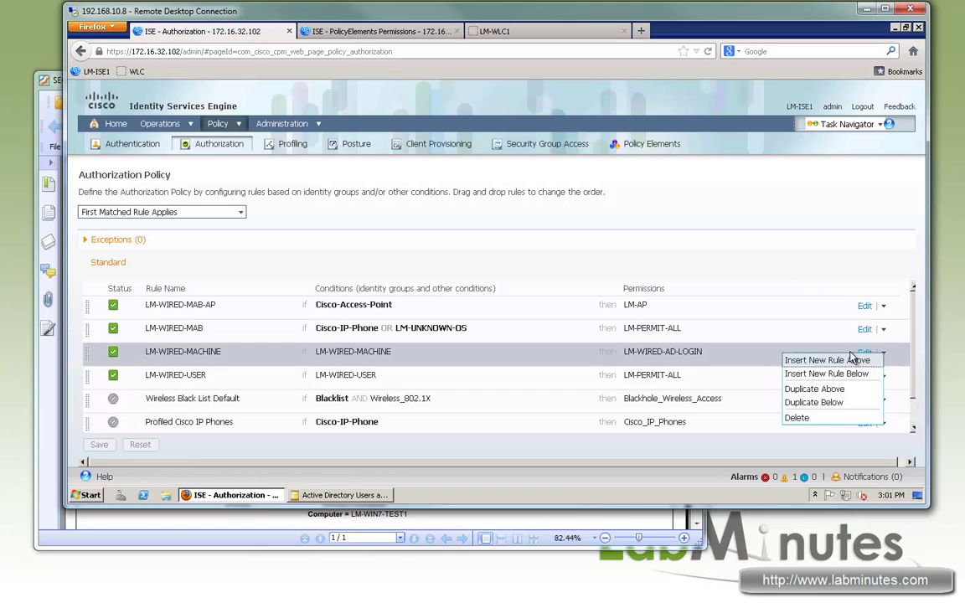
pyautogui.click(814, 401)
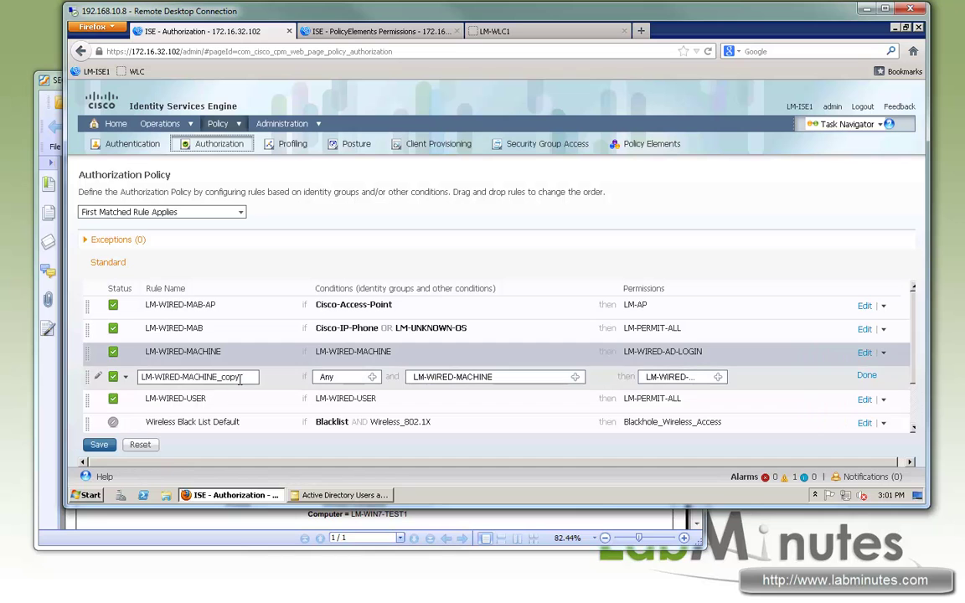
pyautogui.moveTo(215, 378); pyautogui.dragTo(242, 377)
pyautogui.press('BackSpace')
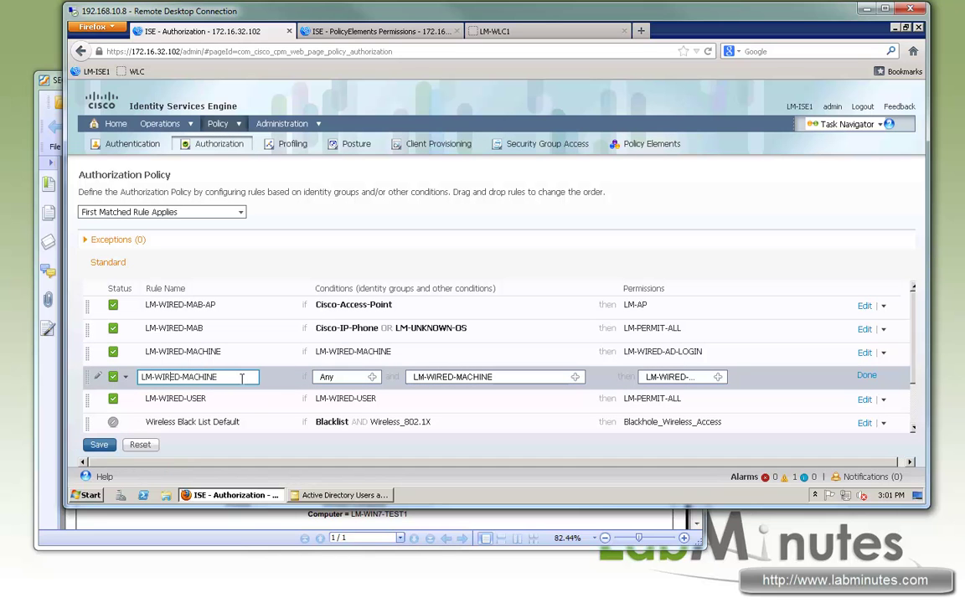
pyautogui.press('BackSpace')
pyautogui.press('BackSpace')
pyautogui.press('BackSpace')
pyautogui.press('BackSpace')
pyautogui.press('BackSpace')
pyautogui.write('LAN')
# - Set the new rule's condition to the LM-WLAN-MACHINE compound condition from the library
pyautogui.click(575, 379)
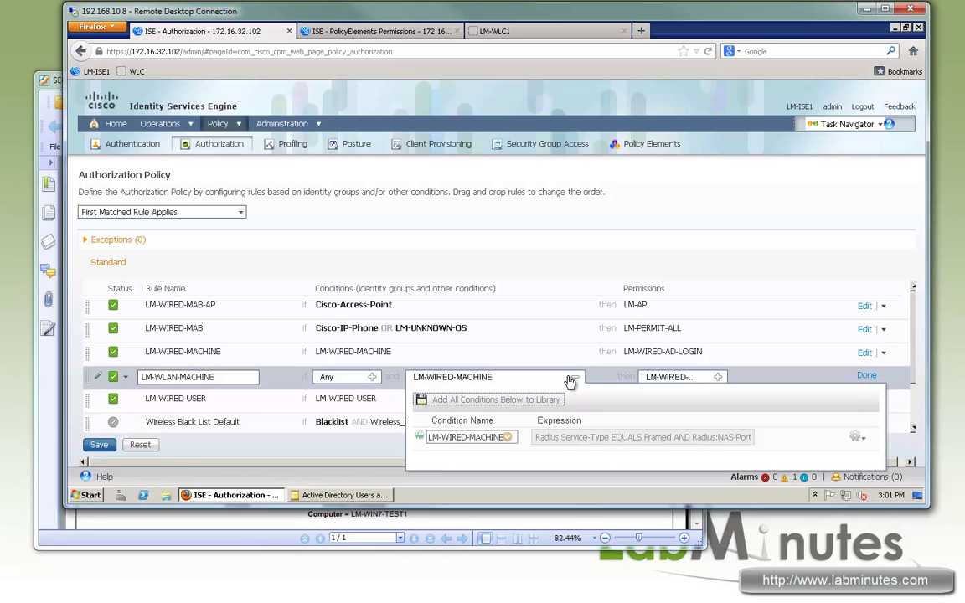
pyautogui.click(507, 437)
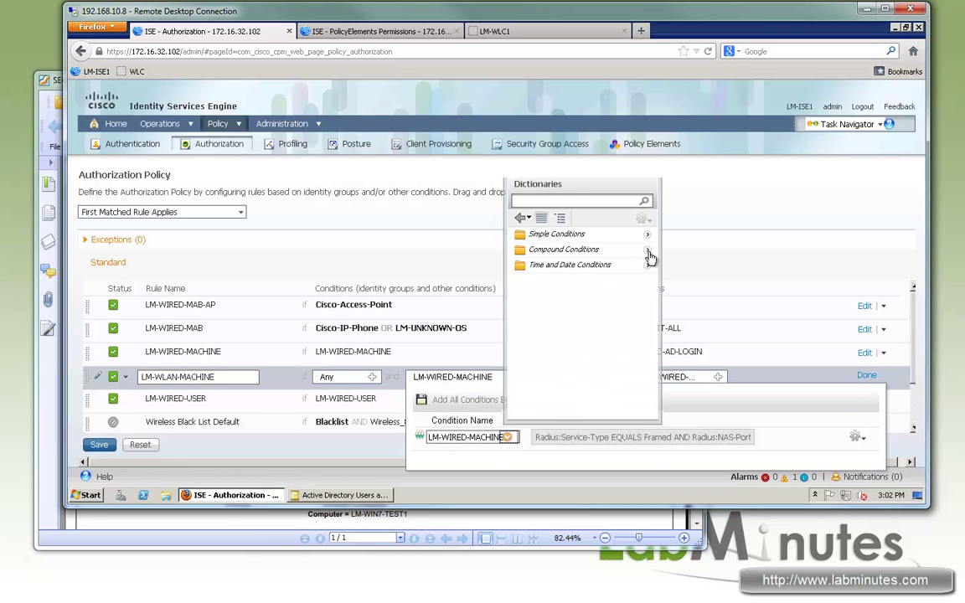
pyautogui.click(649, 252)
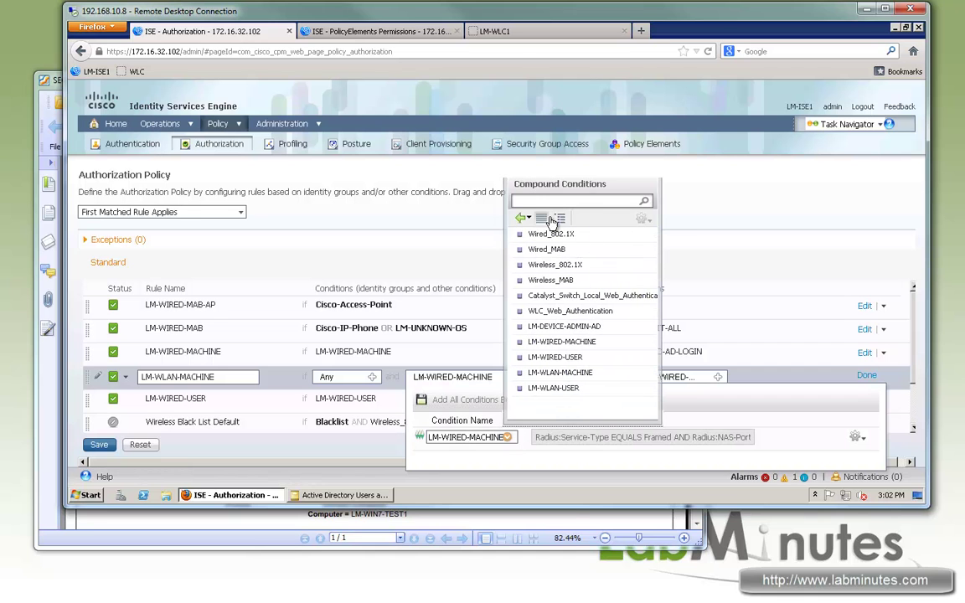
pyautogui.click(633, 370)
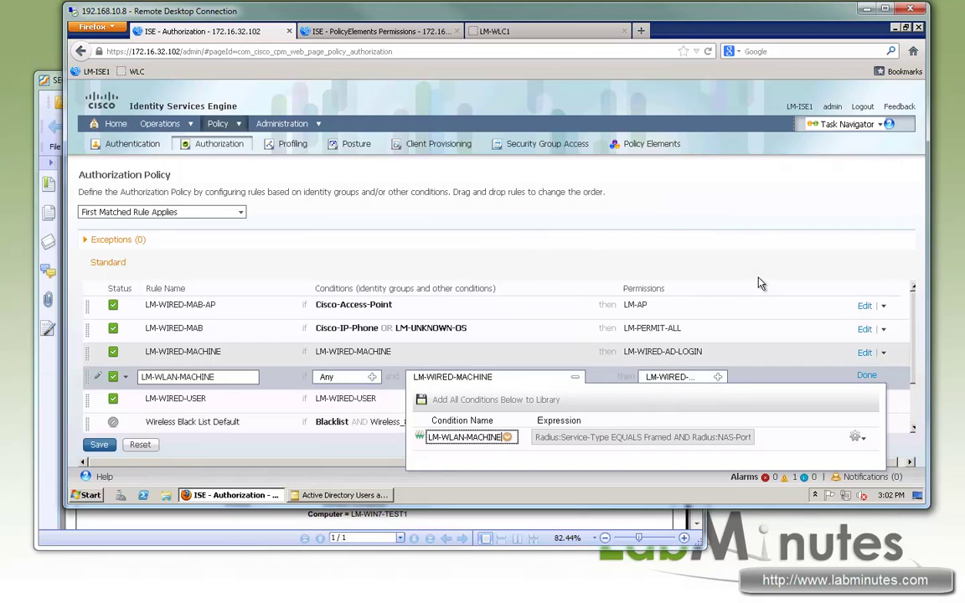
# - Grant the rule the standard LM-WLAN-AD-LOGIN authorization profile and finish editing it
pyautogui.click(718, 378)
pyautogui.click(557, 418)
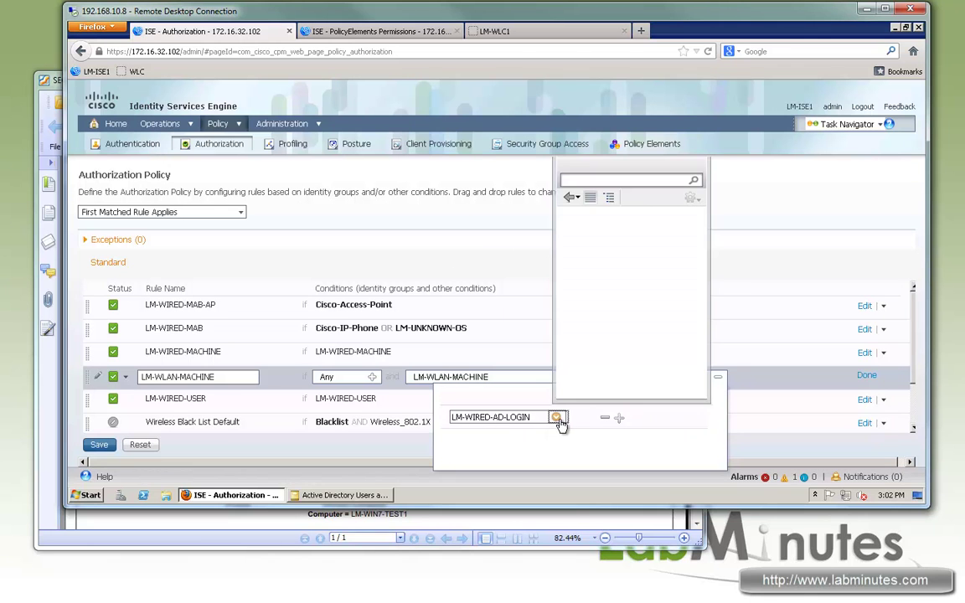
pyautogui.click(697, 232)
pyautogui.click(570, 197)
pyautogui.click(695, 245)
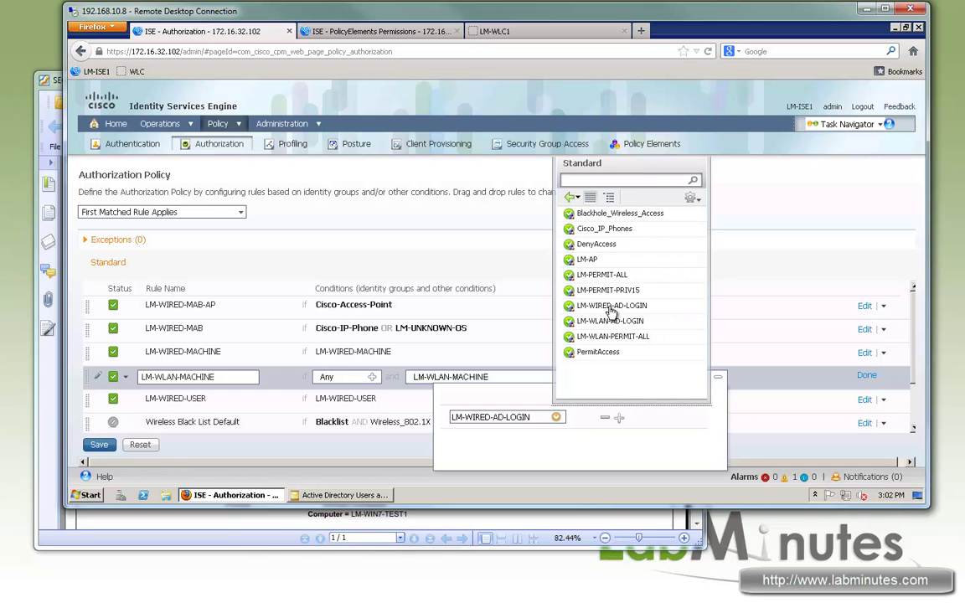
pyautogui.click(607, 321)
pyautogui.click(840, 376)
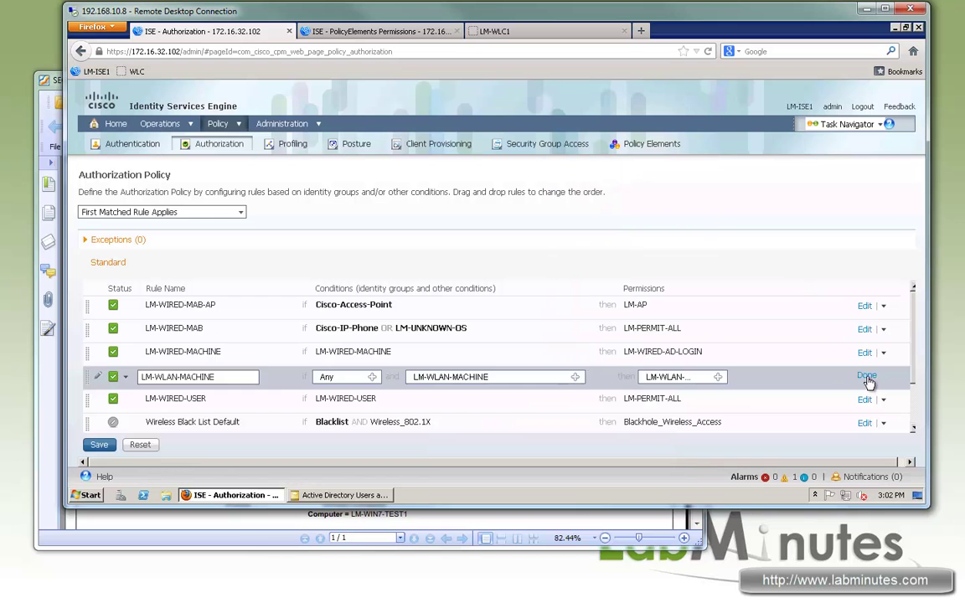
pyautogui.click(867, 377)
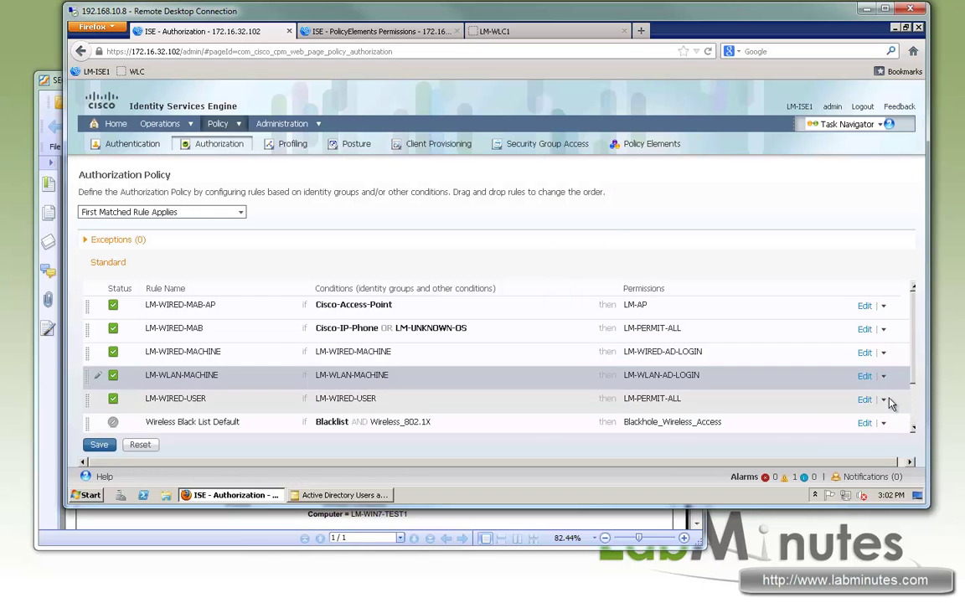
pyautogui.click(884, 400)
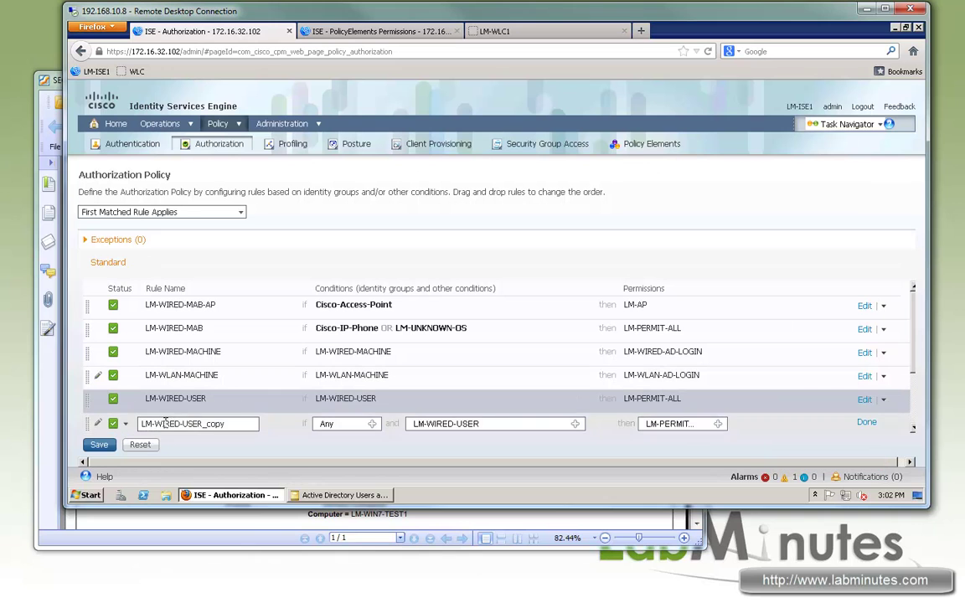
# - Rename the copied rule LM-WLAN-USER and give it the LM-WLAN-USER compound condition
pyautogui.moveTo(166, 424); pyautogui.dragTo(322, 422)
pyautogui.press('BackSpace')
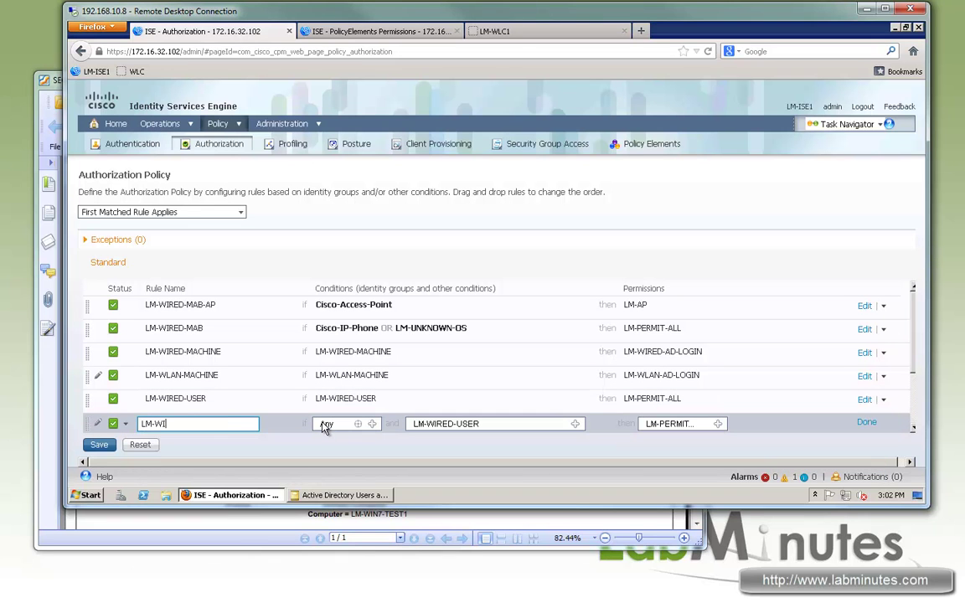
pyautogui.write('LAN-USER')
pyautogui.click(575, 424)
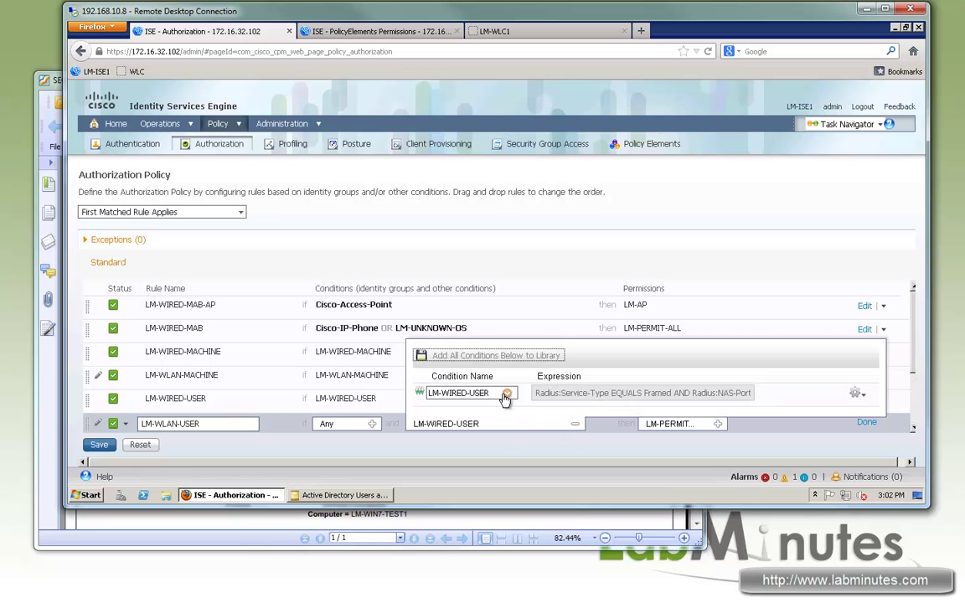
pyautogui.click(506, 393)
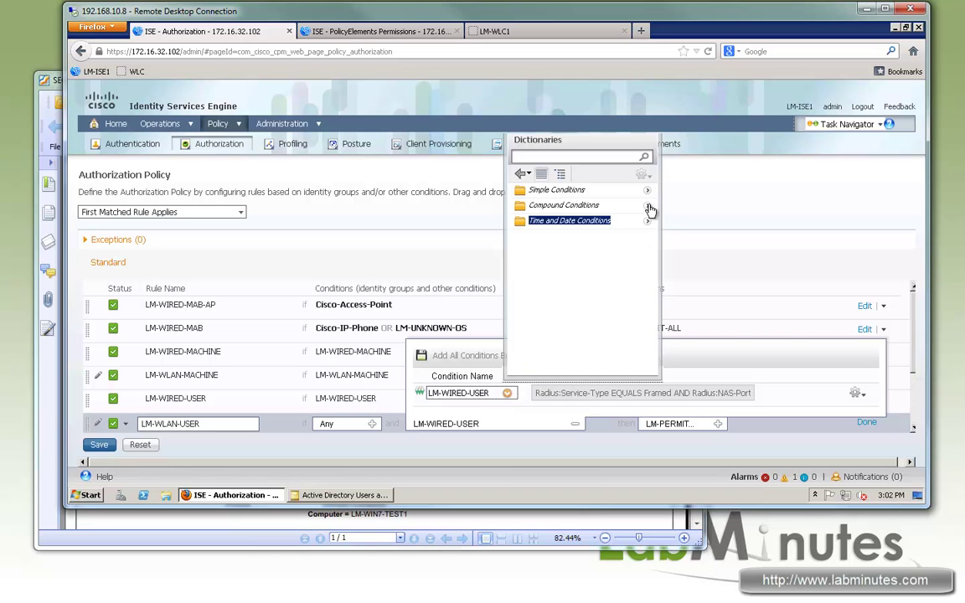
pyautogui.click(647, 206)
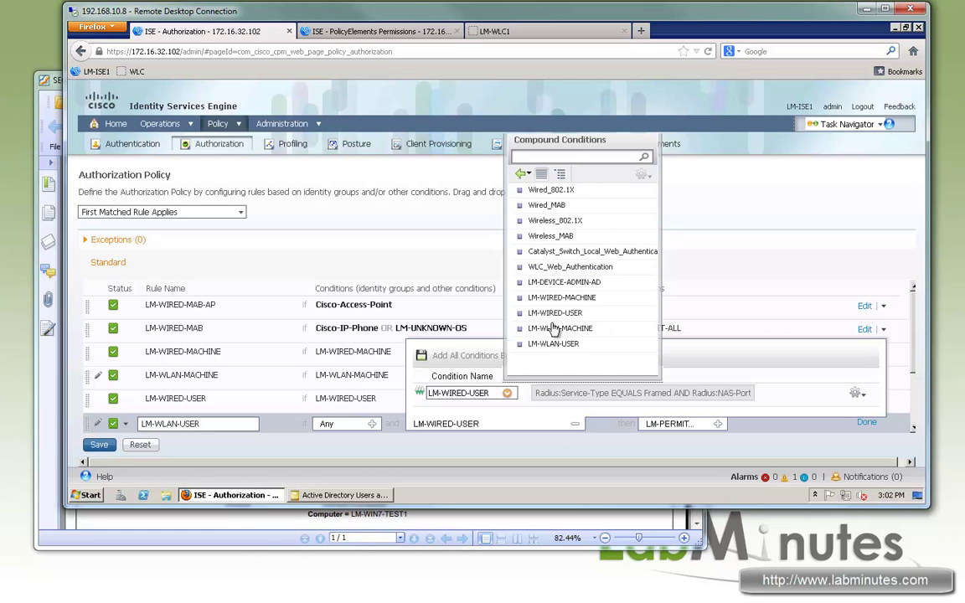
pyautogui.click(553, 343)
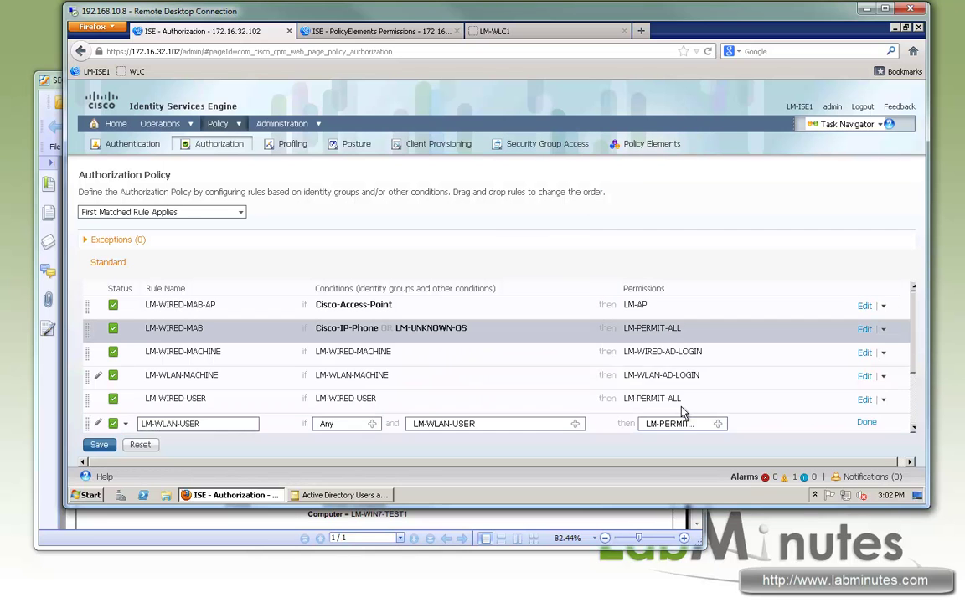
# - Grant LM-WLAN-PERMIT-ALL, save the authorization policy, and open the LM-WLC1 controller settings
pyautogui.click(718, 424)
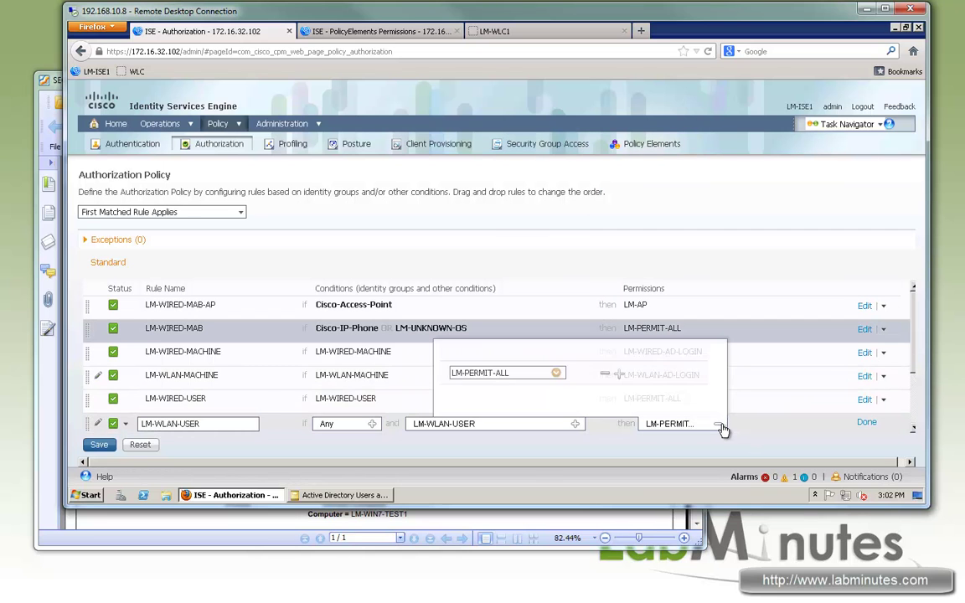
pyautogui.click(557, 374)
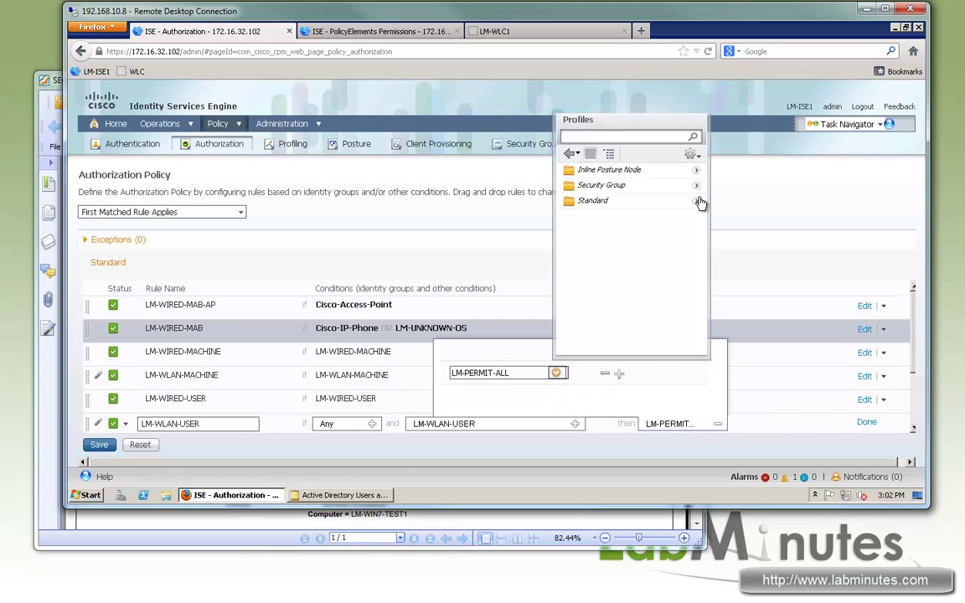
pyautogui.click(697, 201)
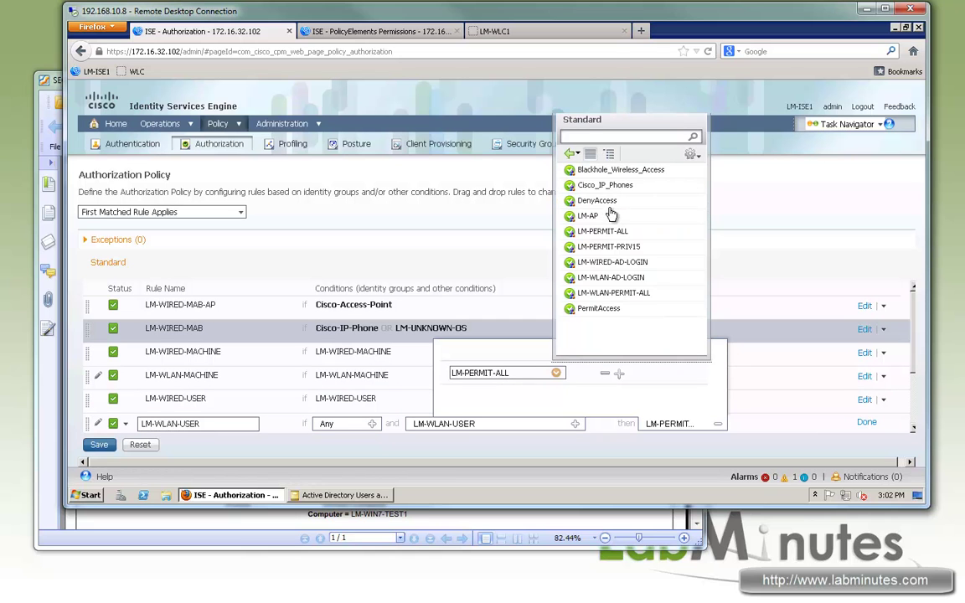
pyautogui.click(613, 293)
pyautogui.click(867, 422)
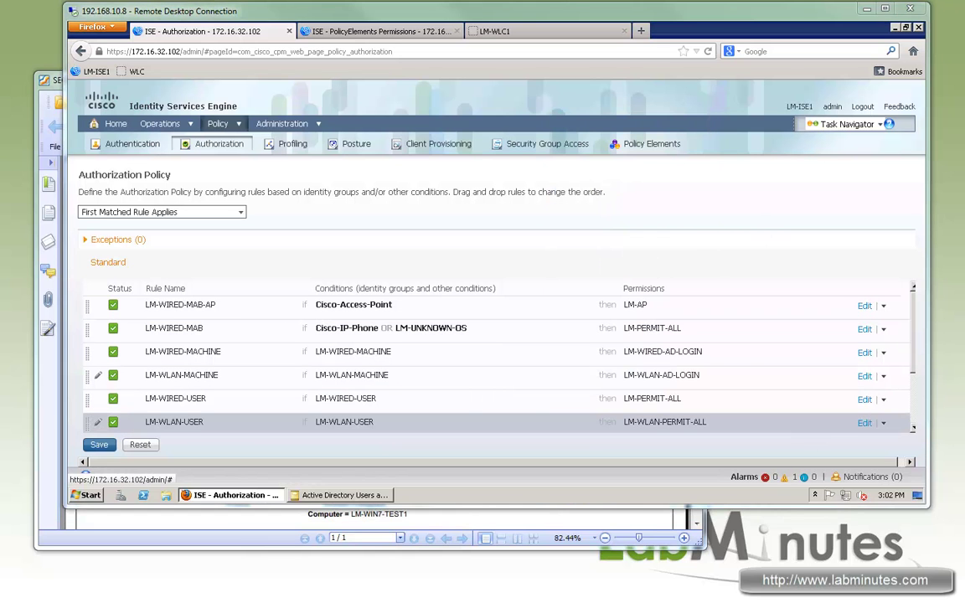
pyautogui.click(99, 444)
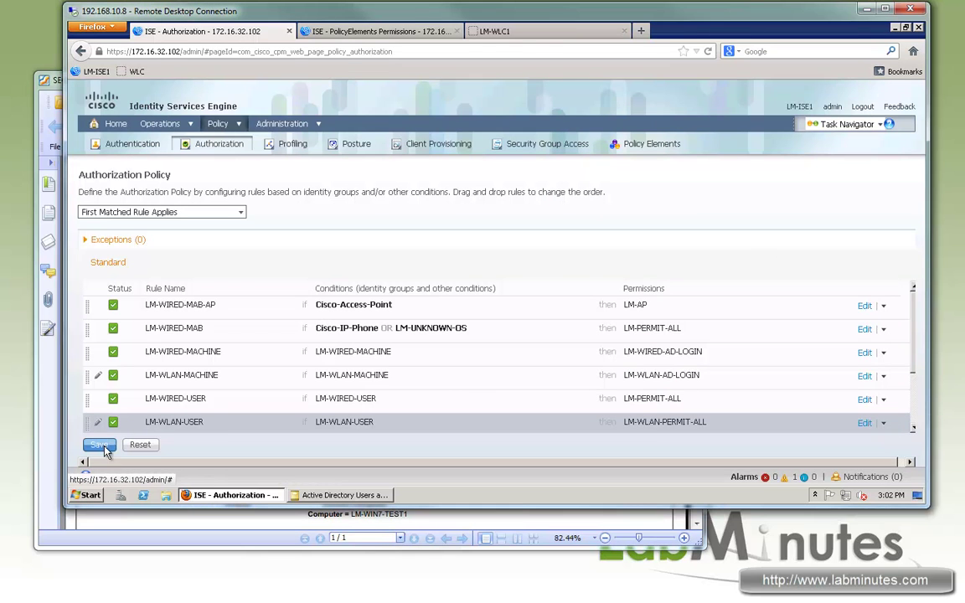
pyautogui.click(536, 32)
pyautogui.click(297, 103)
# - Create a new controller interface named VLAN64 with VLAN Id 64
pyautogui.click(107, 186)
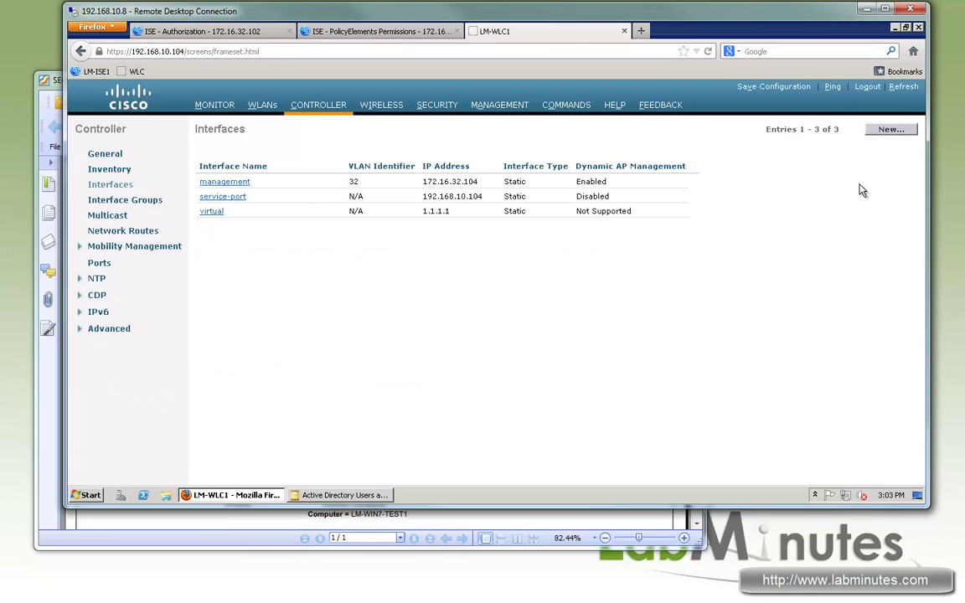
pyautogui.click(893, 133)
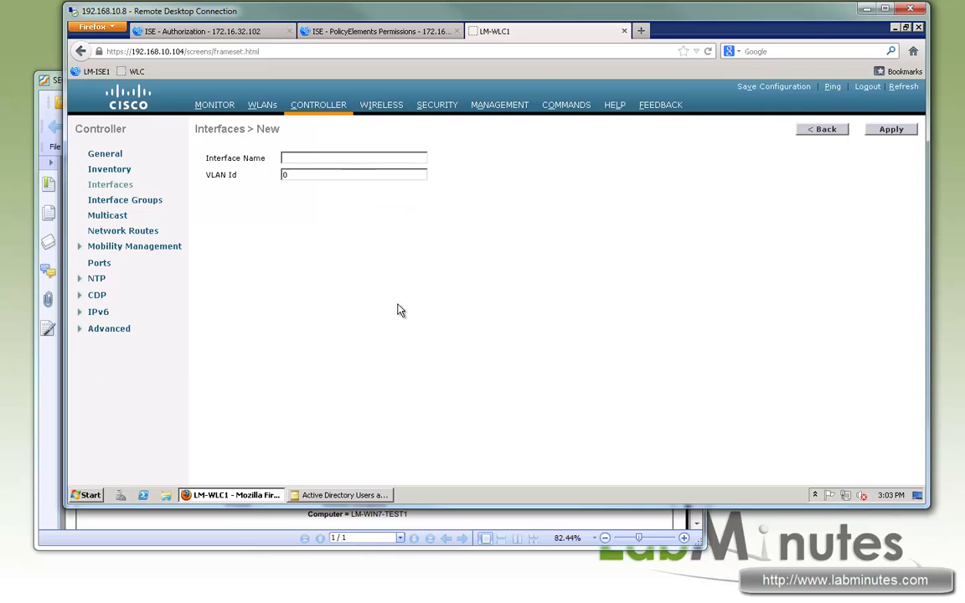
pyautogui.click(338, 157)
pyautogui.press('Down')
pyautogui.press('Return')
pyautogui.write('64')
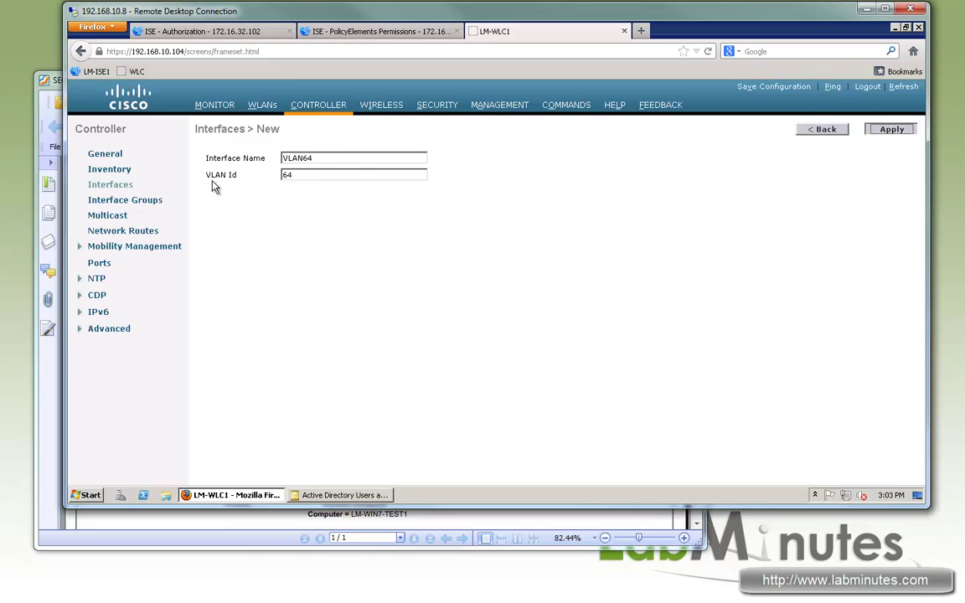
pyautogui.press('Return')
# - Give VLAN64 address 172.16.64.16, netmask 255.255.255.0 and gateway 172.16.64.1
pyautogui.scroll(-2, 468, 336)
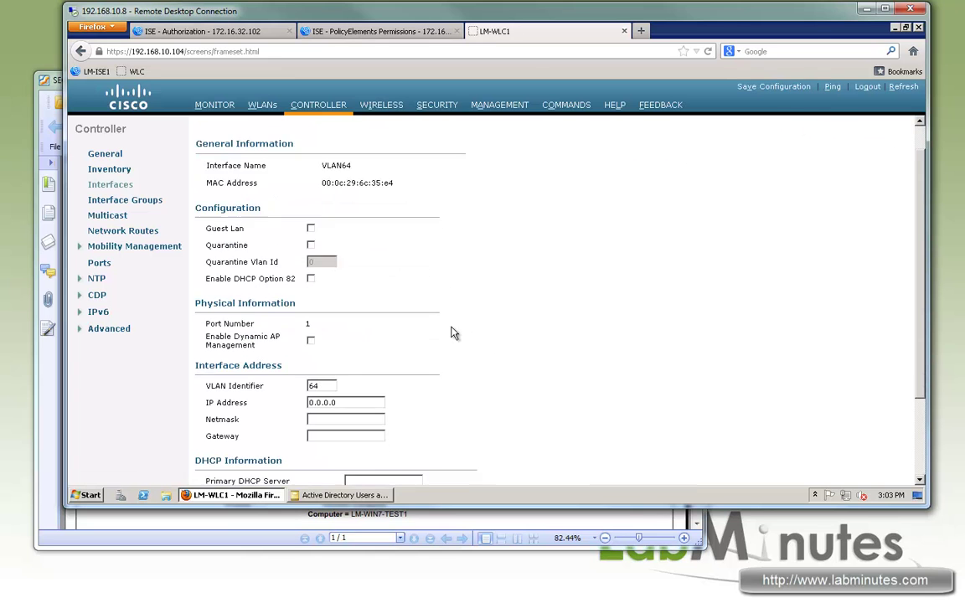
pyautogui.press('Tab')
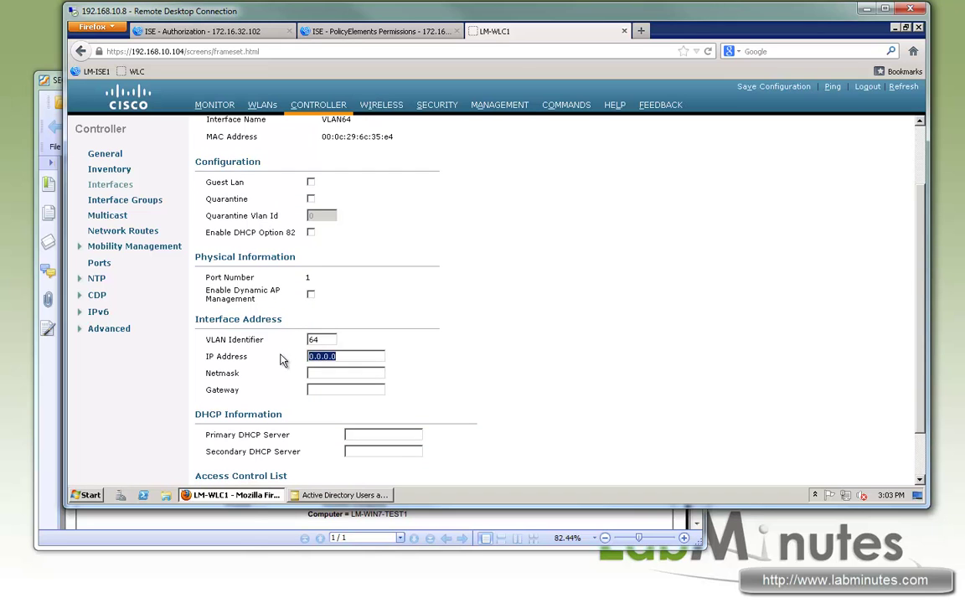
pyautogui.write('172.16.64.16')
pyautogui.press('Tab')
pyautogui.write('255.255.255')
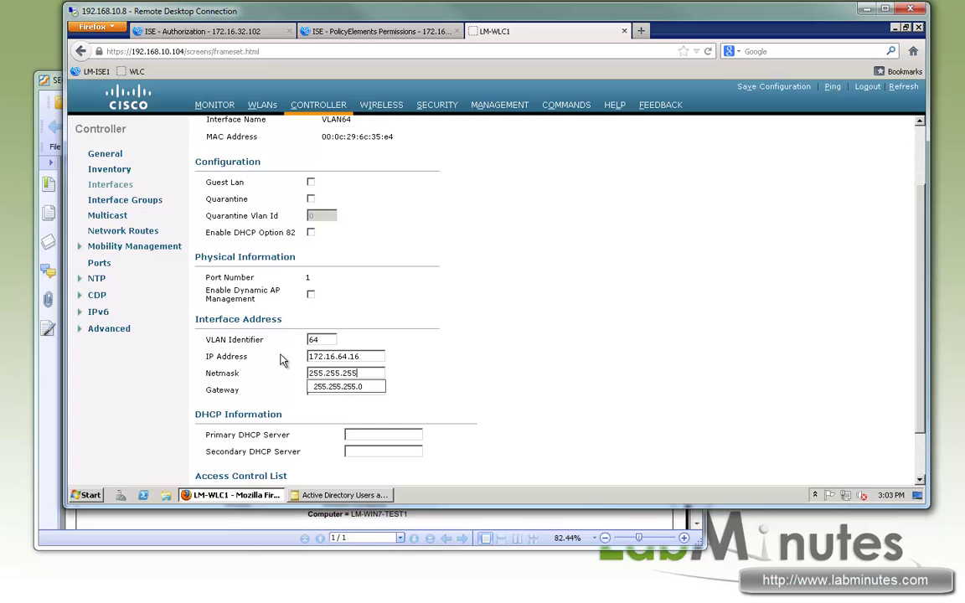
pyautogui.write('.0')
pyautogui.press('Tab')
pyautogui.write('1')
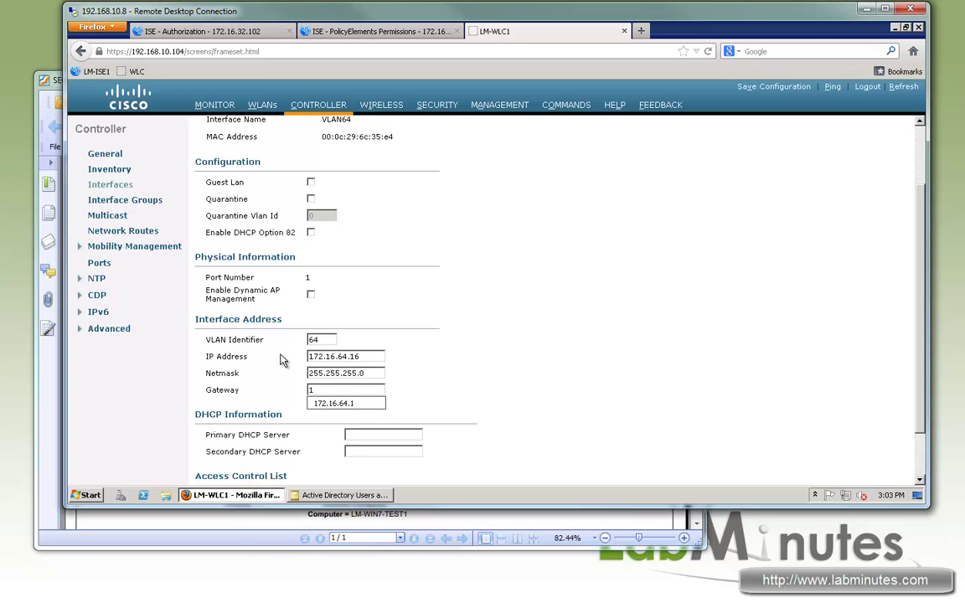
pyautogui.press('Down')
pyautogui.press('Return')
# - Set primary DHCP server 172.16.32.102 and apply, accepting the WLAN disruption warning
pyautogui.scroll(-2, 373, 398)
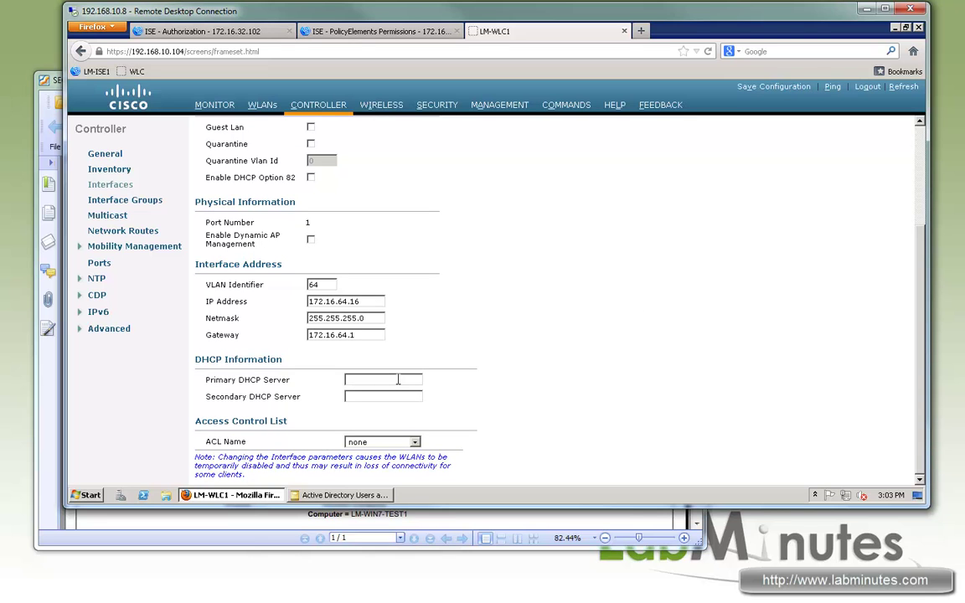
pyautogui.click(398, 380)
pyautogui.write('172.16.32.1')
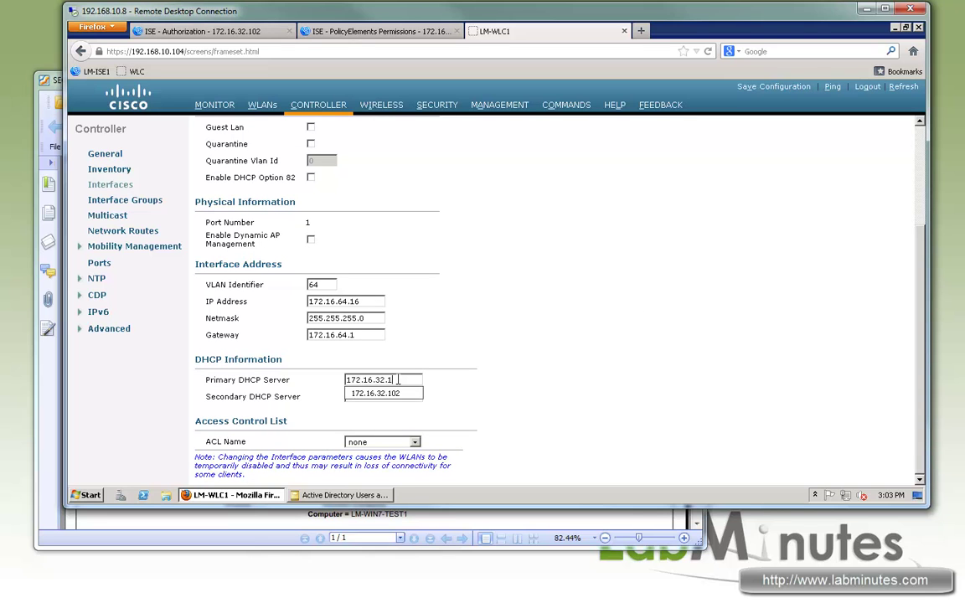
pyautogui.write('02')
pyautogui.click(624, 347)
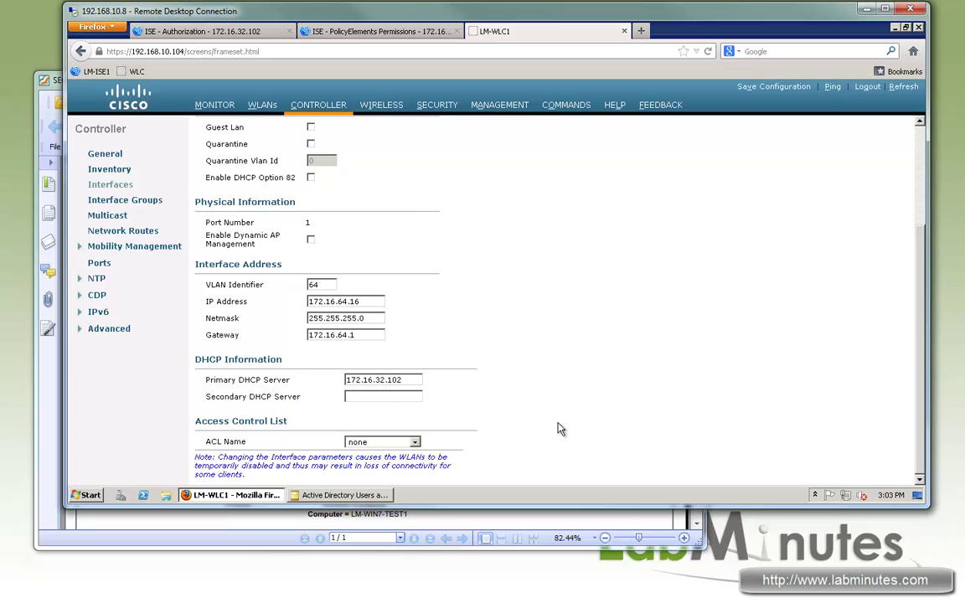
pyautogui.scroll(5, 560, 427)
pyautogui.click(880, 130)
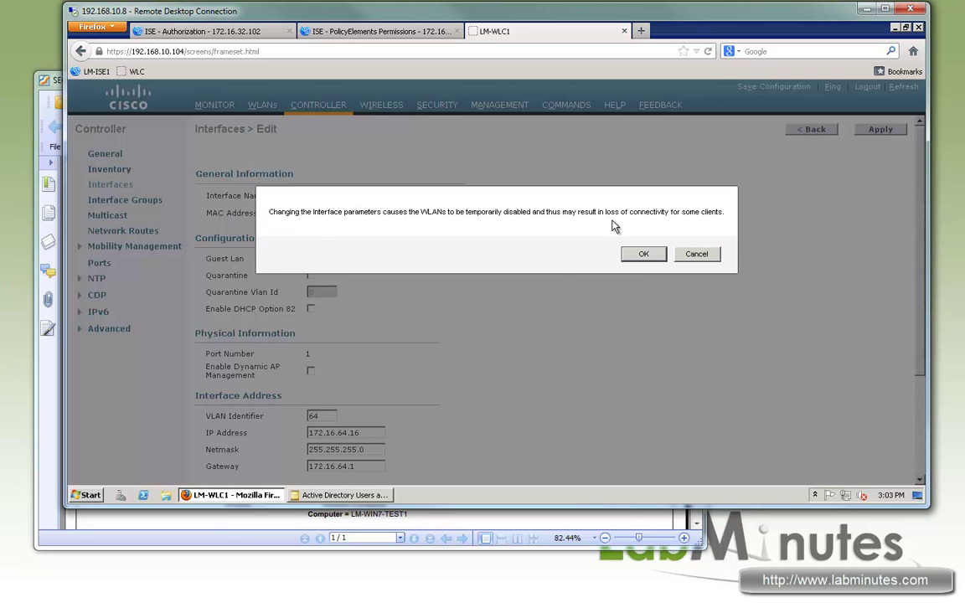
pyautogui.click(631, 260)
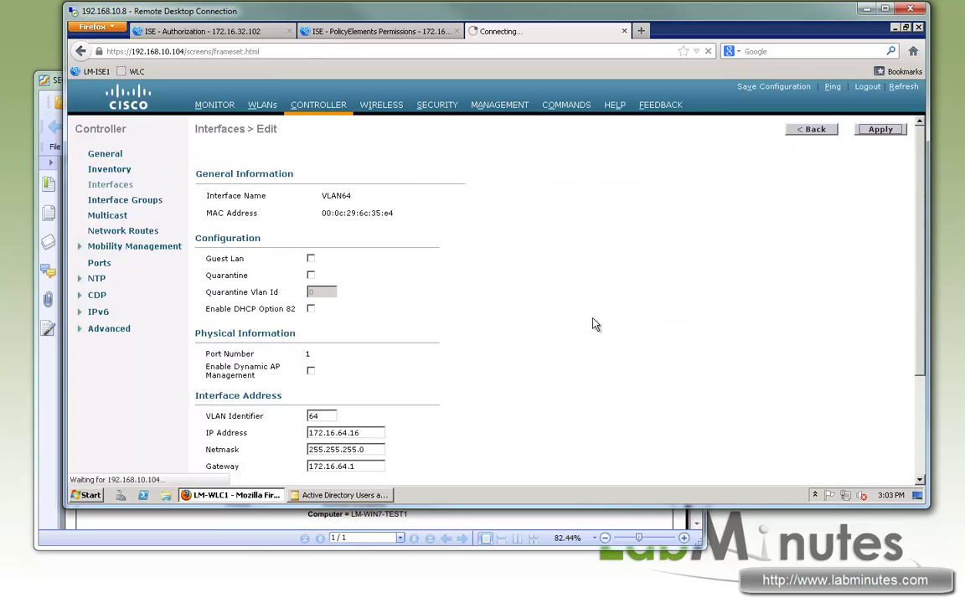
pyautogui.click(262, 105)
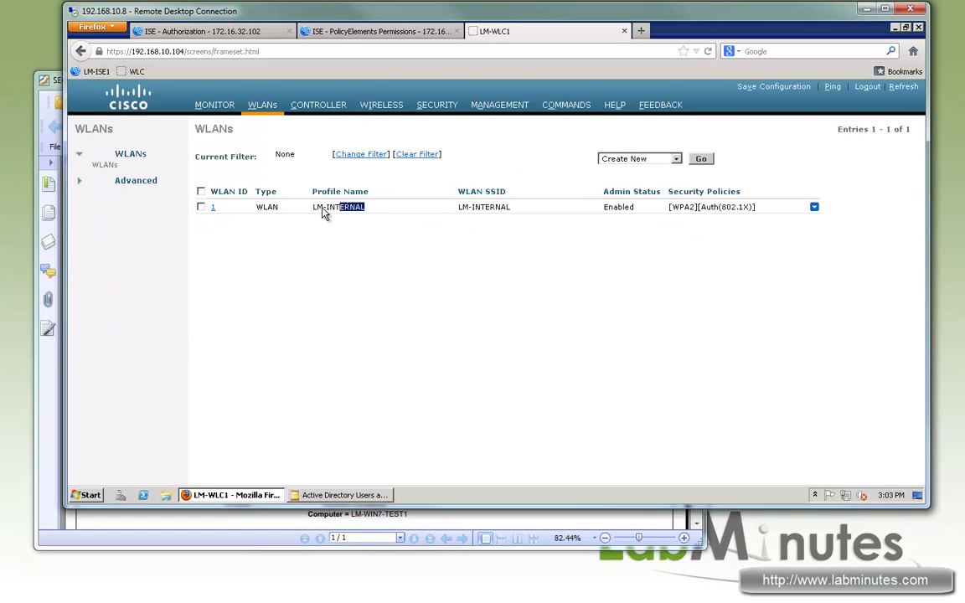
# - Put the LM-INTERNAL WLAN on the vlan64 interface
pyautogui.moveTo(322, 208); pyautogui.dragTo(214, 207)
pyautogui.click(215, 208)
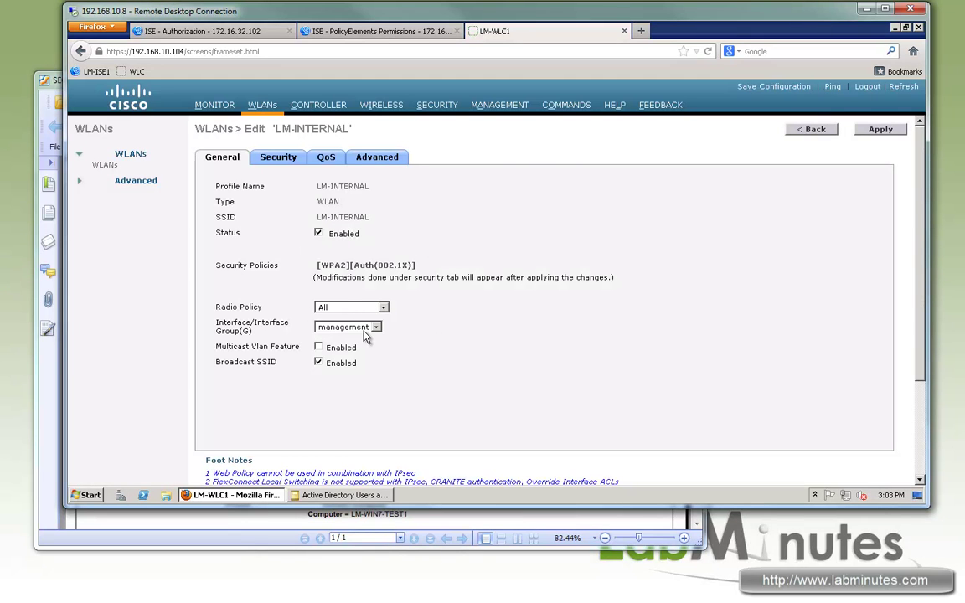
pyautogui.click(365, 329)
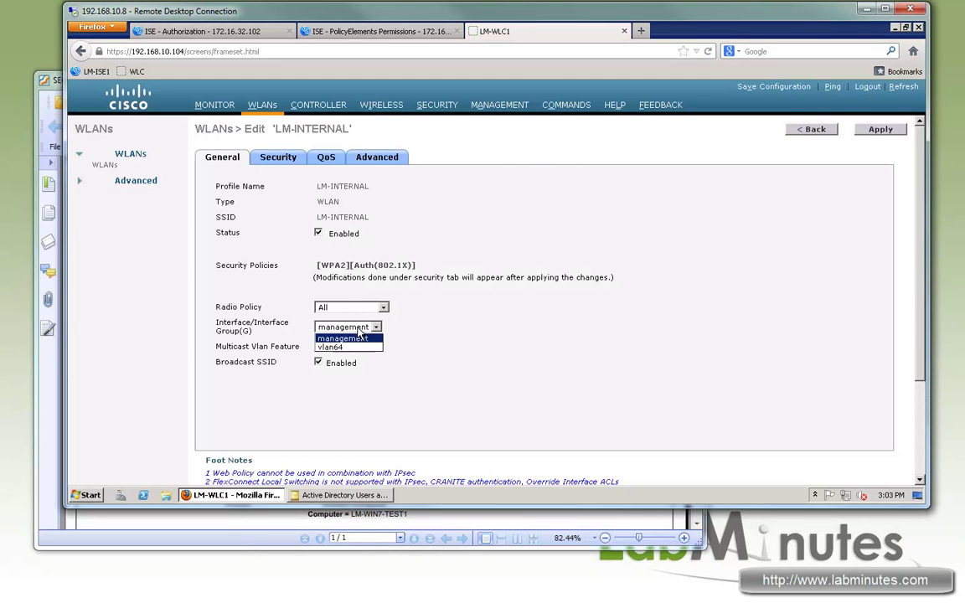
pyautogui.click(340, 349)
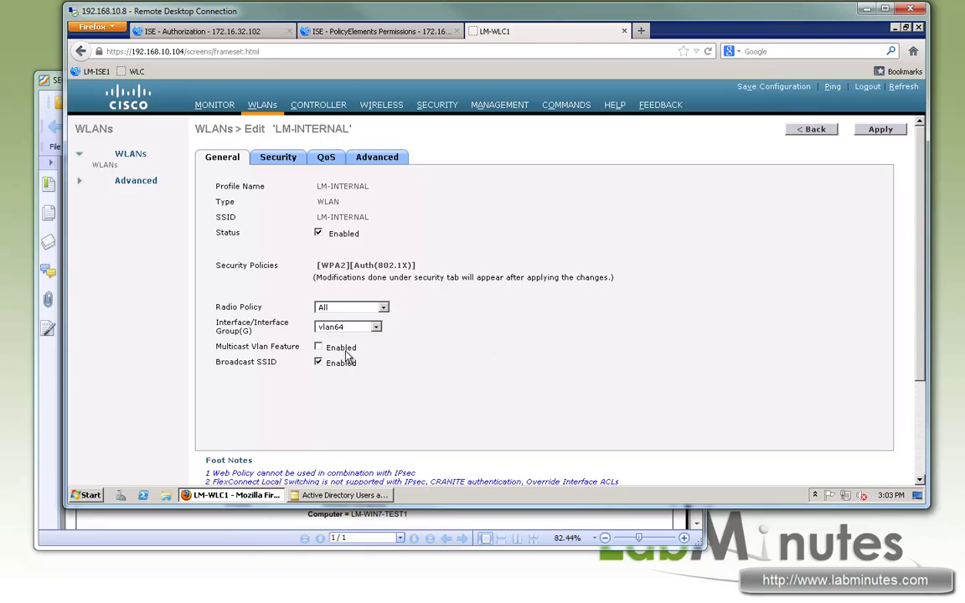
# - Review the LM-INTERNAL WLAN's security, RADIUS server and QoS settings
pyautogui.click(276, 159)
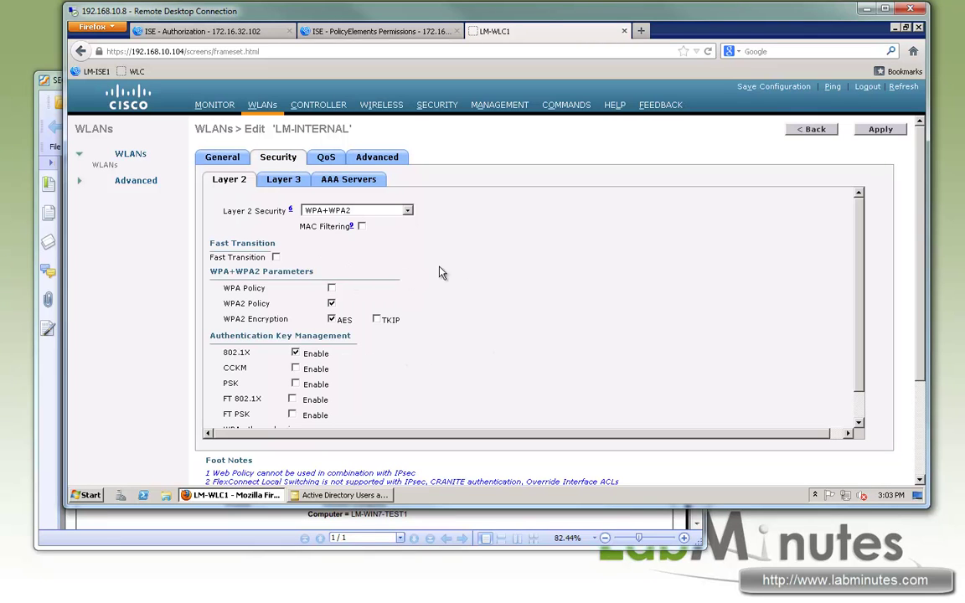
pyautogui.scroll(-2, 493, 294)
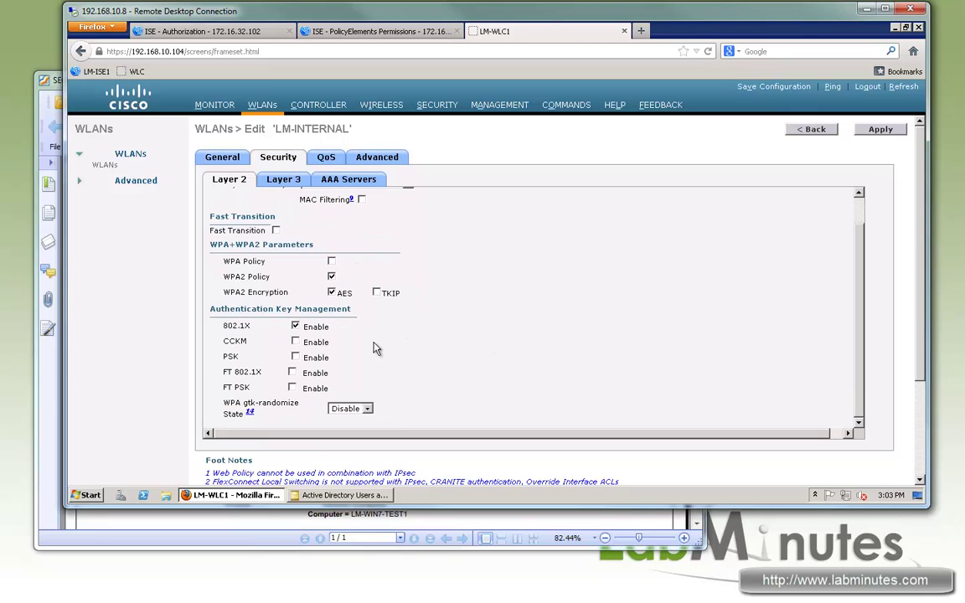
pyautogui.scroll(2, 385, 230)
pyautogui.click(352, 180)
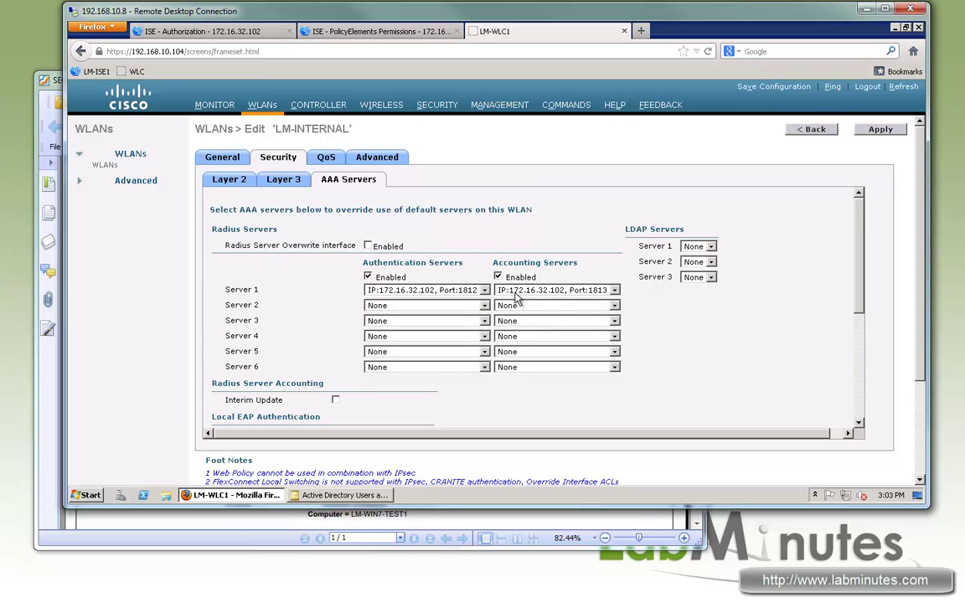
pyautogui.click(325, 157)
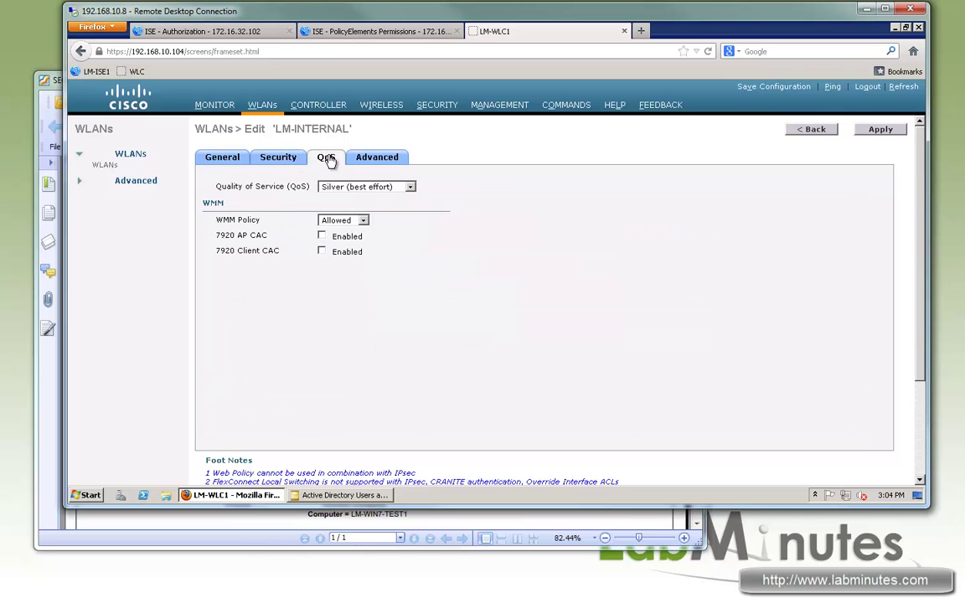
# - On the Advanced tab, keep AAA override enabled and NAC State at Radius NAC, then apply
pyautogui.click(377, 157)
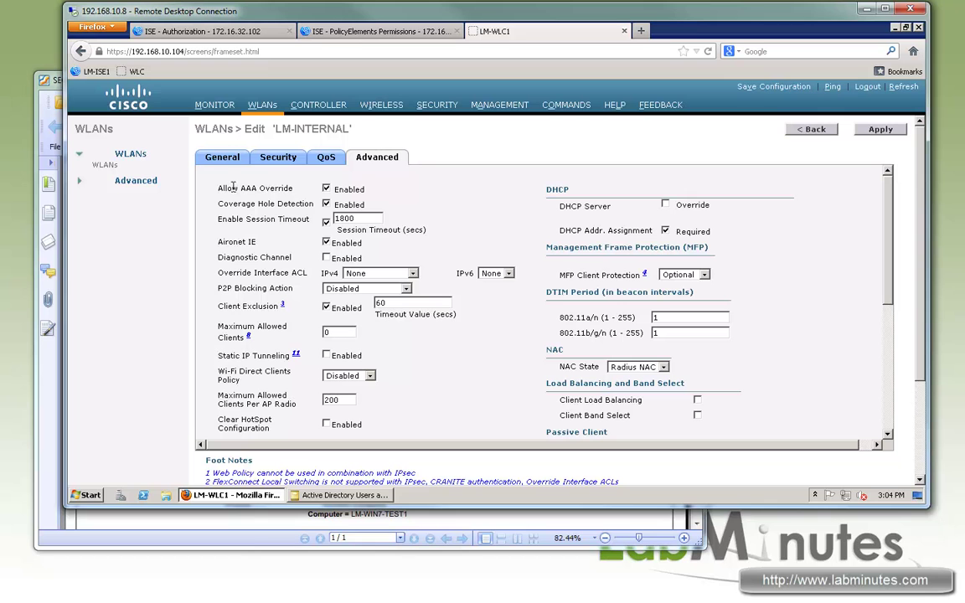
pyautogui.moveTo(233, 188); pyautogui.dragTo(293, 188)
pyautogui.moveTo(361, 196); pyautogui.dragTo(350, 196)
pyautogui.moveTo(566, 230); pyautogui.dragTo(641, 231)
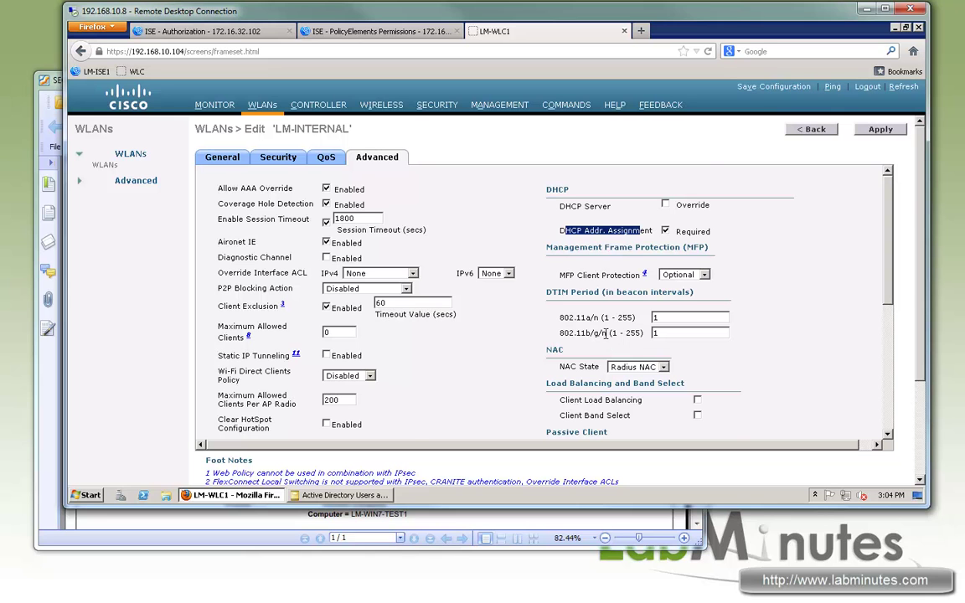
pyautogui.scroll(-1, 599, 331)
pyautogui.click(640, 328)
pyautogui.click(835, 316)
pyautogui.scroll(-5, 737, 273)
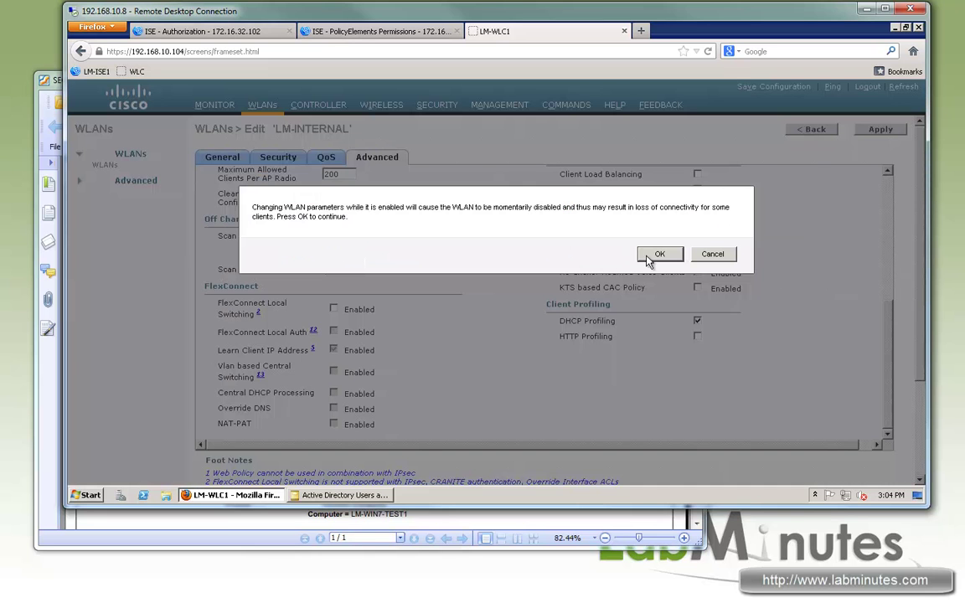
pyautogui.click(658, 251)
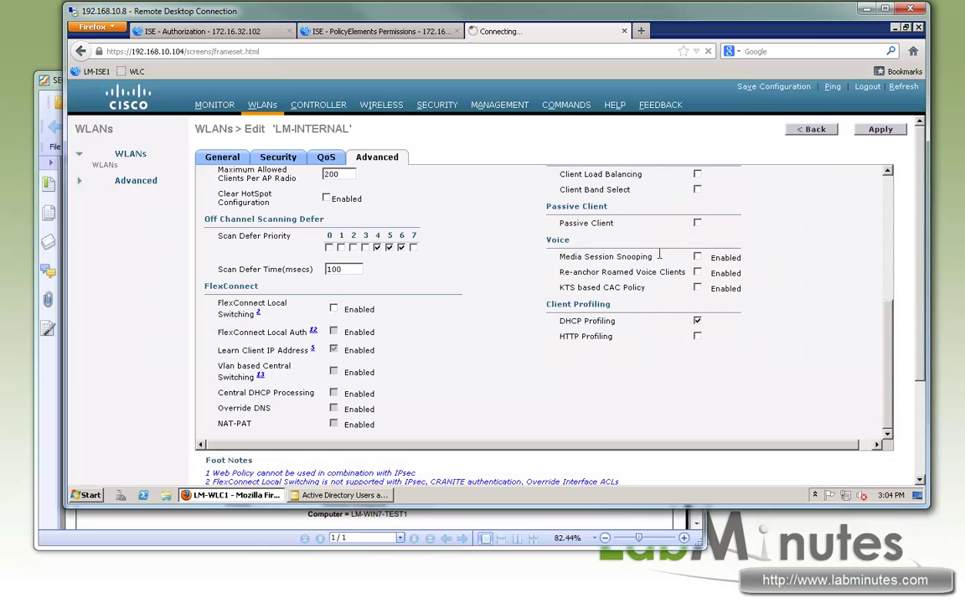
pyautogui.click(240, 39)
pyautogui.click(314, 36)
# - Open ISE's Operations > Authentications live log in a new browser tab
pyautogui.click(330, 32)
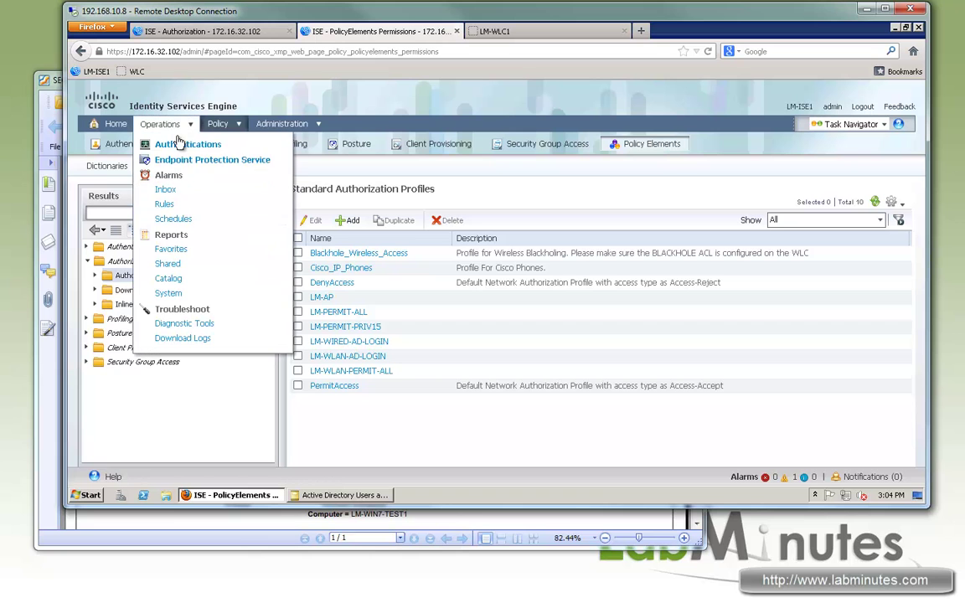
pyautogui.rightClick(186, 144)
pyautogui.click(216, 150)
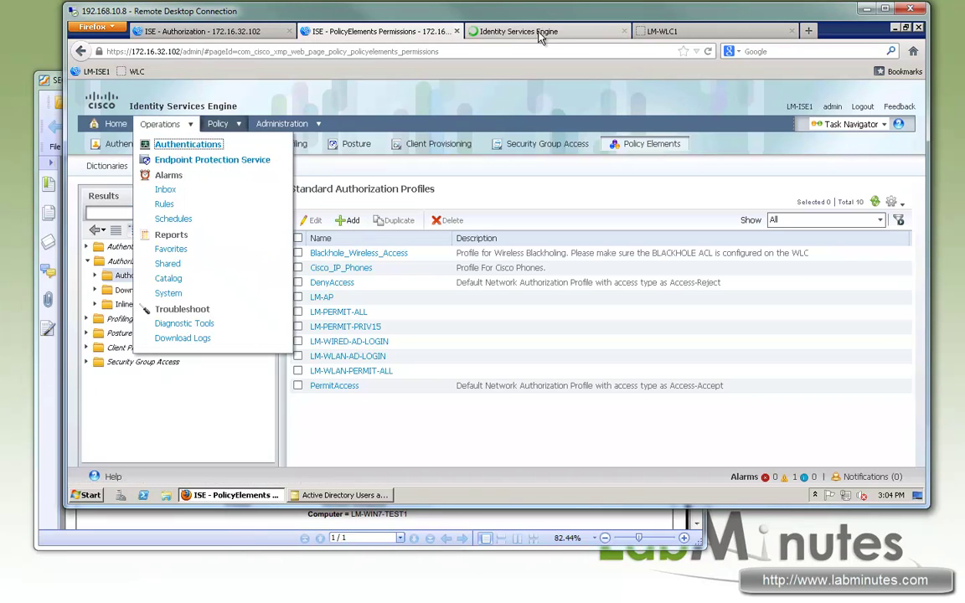
pyautogui.click(542, 33)
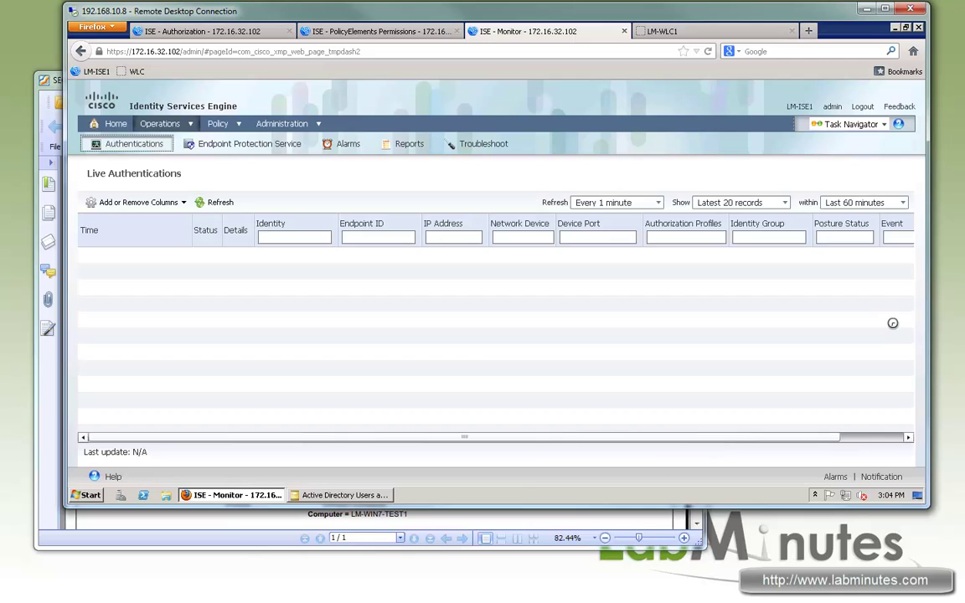
pyautogui.hotkey('alt', 'Tab')
pyautogui.click(535, 217)
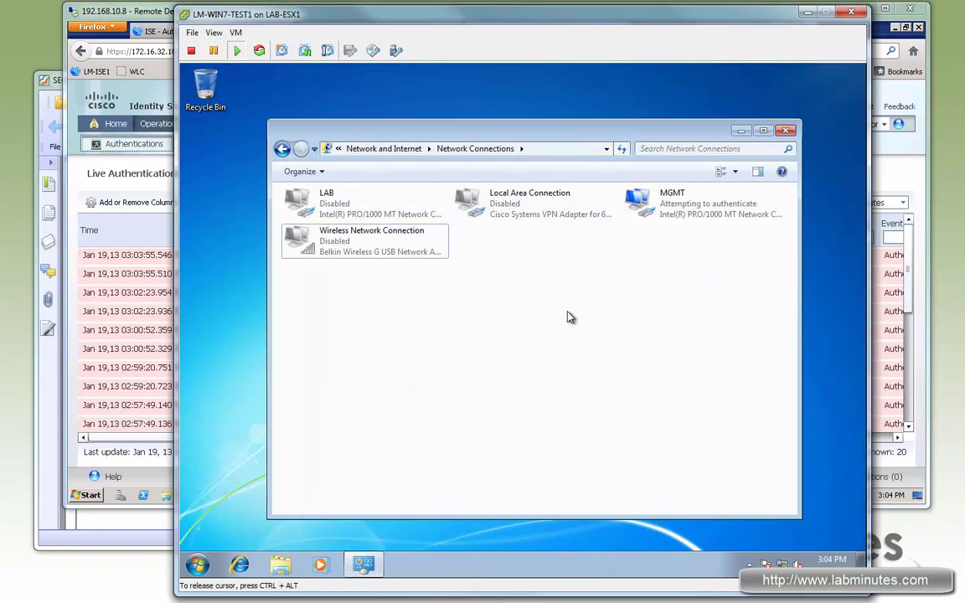
# - Enable the test PC's Wireless Network Connection, then log off via the Start menu
pyautogui.click(164, 539)
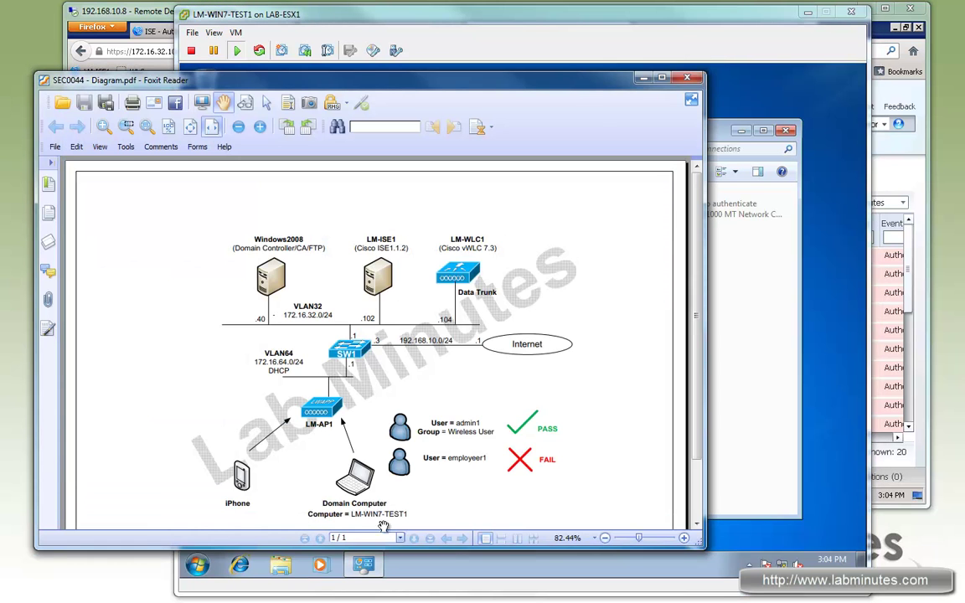
pyautogui.click(488, 14)
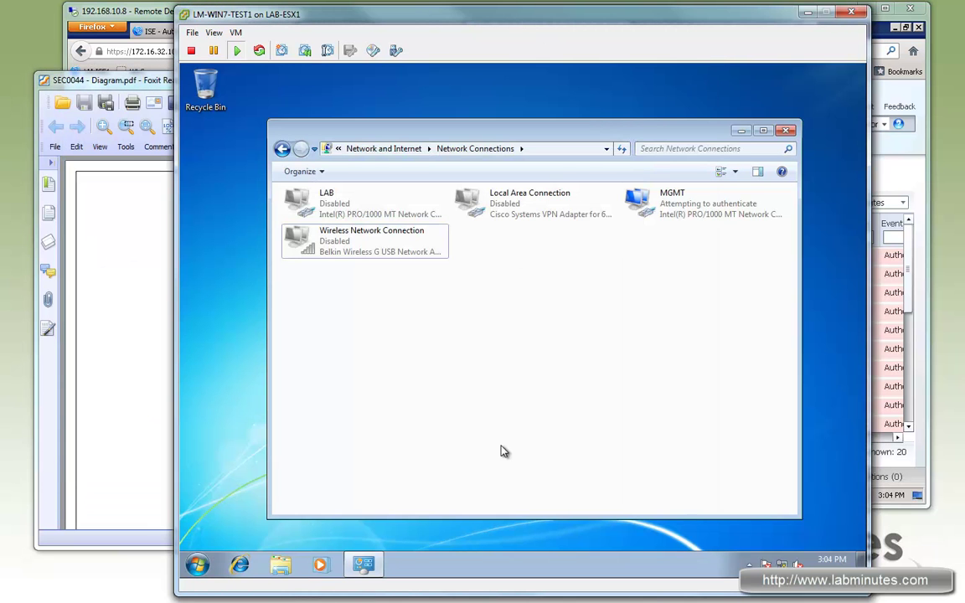
pyautogui.doubleClick(391, 251)
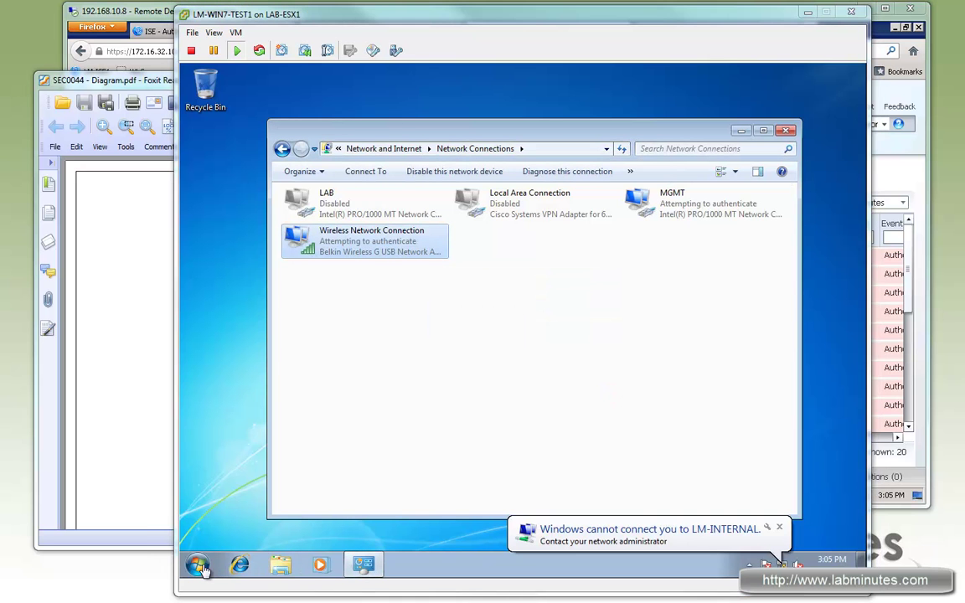
pyautogui.click(198, 566)
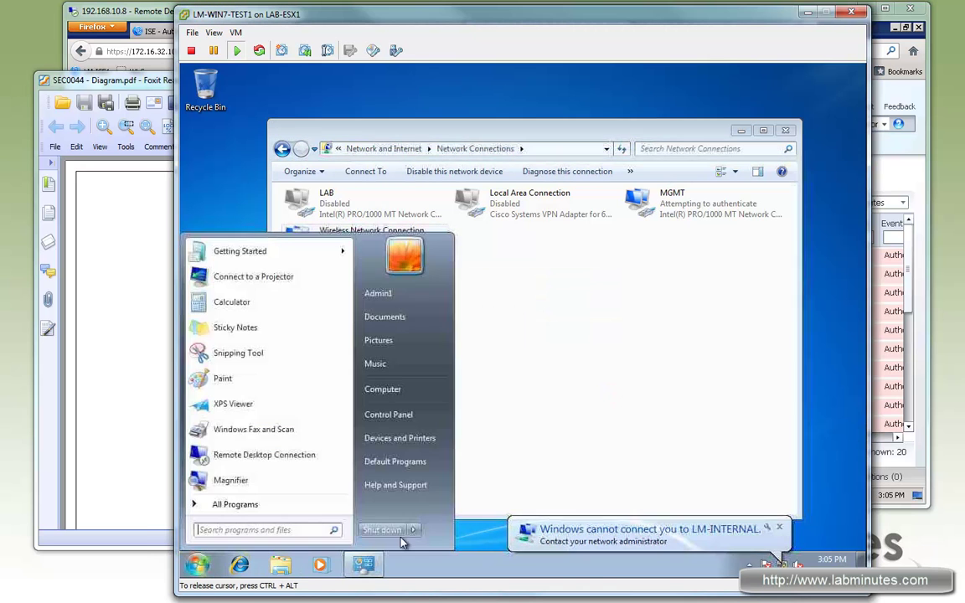
pyautogui.click(413, 529)
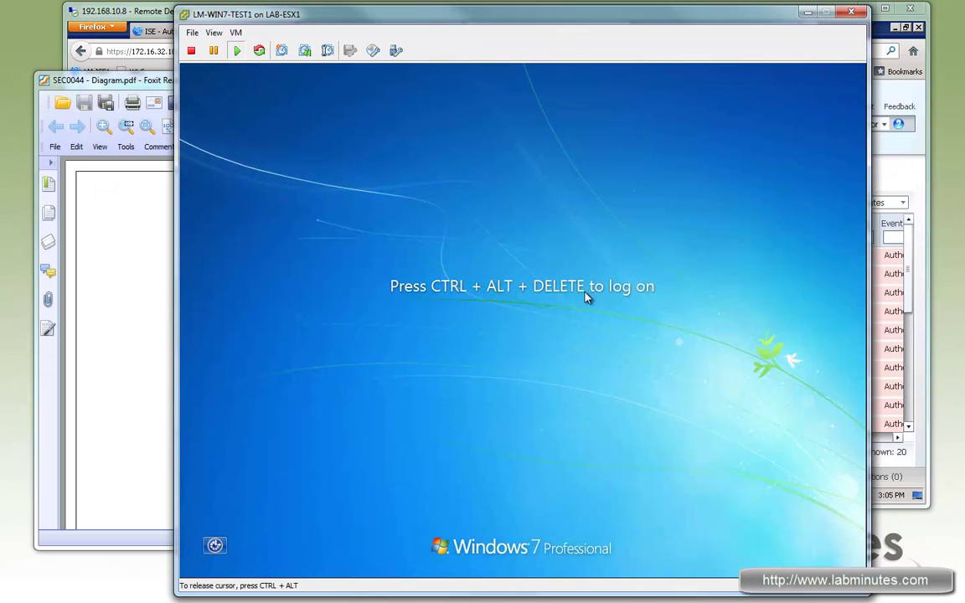
# - Refresh Live Authentications and open details for the successful host/LM-WIN7-TEST1 machine login
pyautogui.click(150, 12)
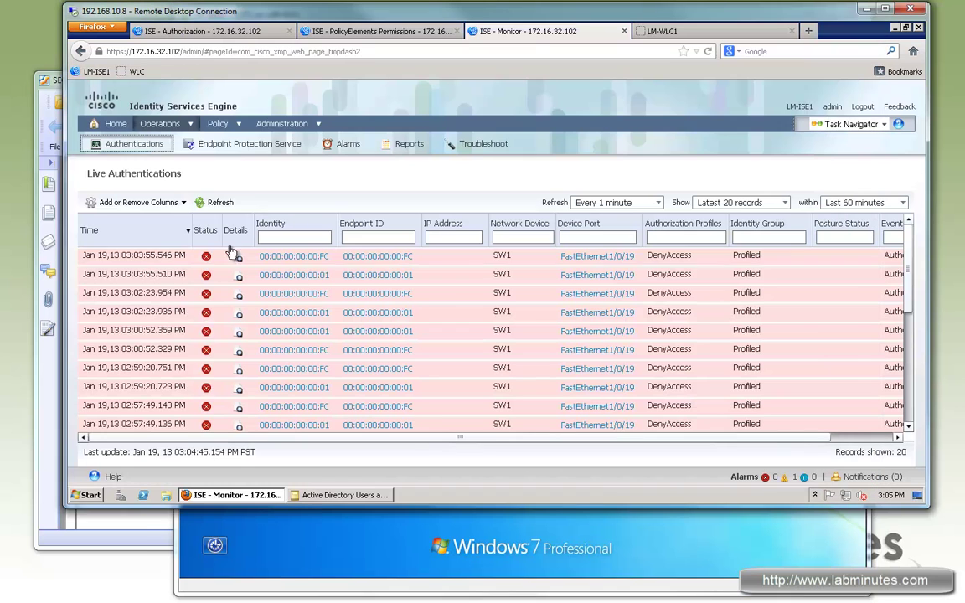
pyautogui.click(219, 198)
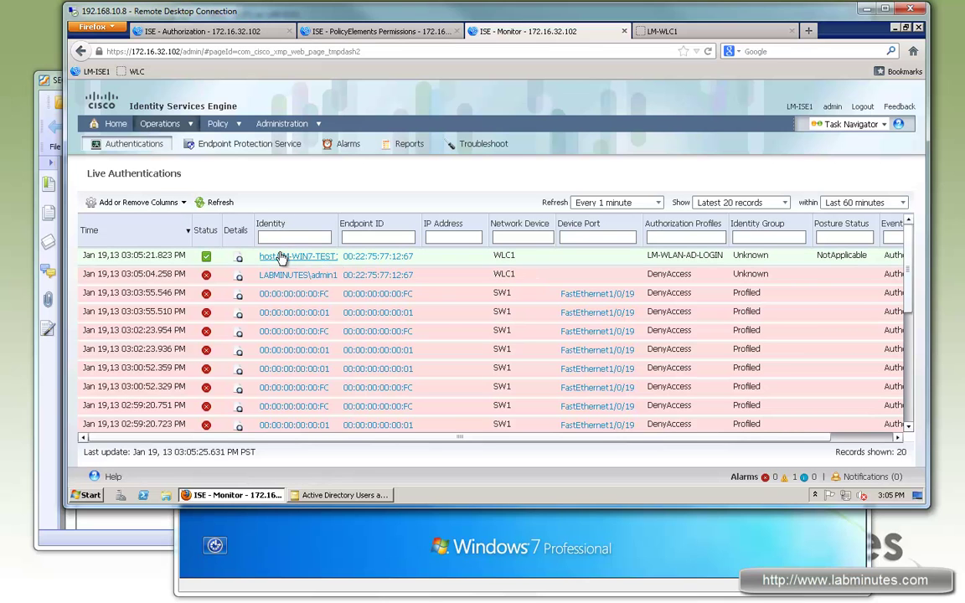
pyautogui.moveTo(224, 258); pyautogui.dragTo(412, 265)
pyautogui.scroll(-1, 495, 404)
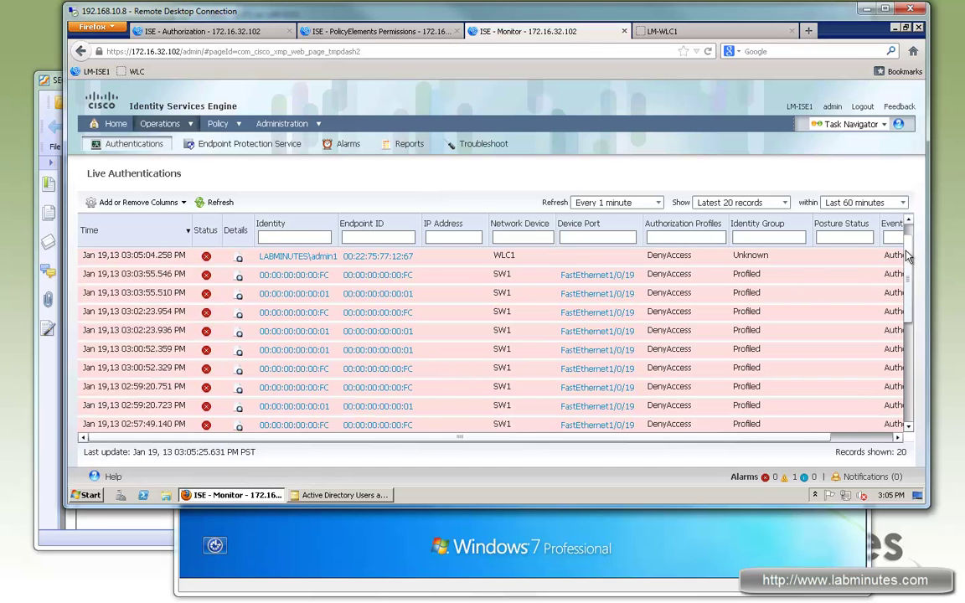
pyautogui.scroll(1, 908, 243)
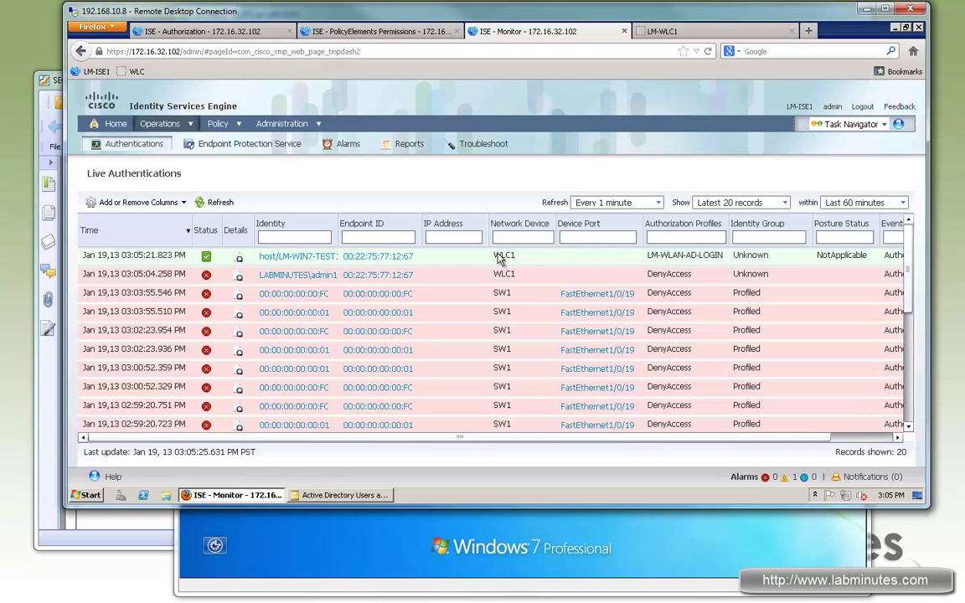
pyautogui.moveTo(654, 438); pyautogui.dragTo(305, 450)
pyautogui.click(239, 256)
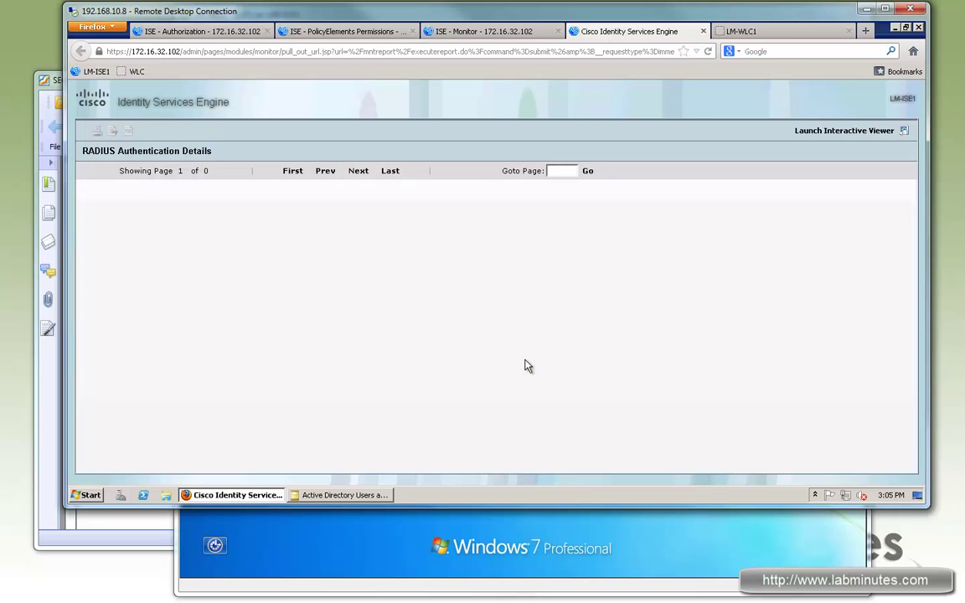
# - Review the PEAP protocol, LM-WIN7-TEST1.LABMINUTES.COM user name and LM-AD-LOGIN Airespace ACL attribute
pyautogui.scroll(-2, 360, 379)
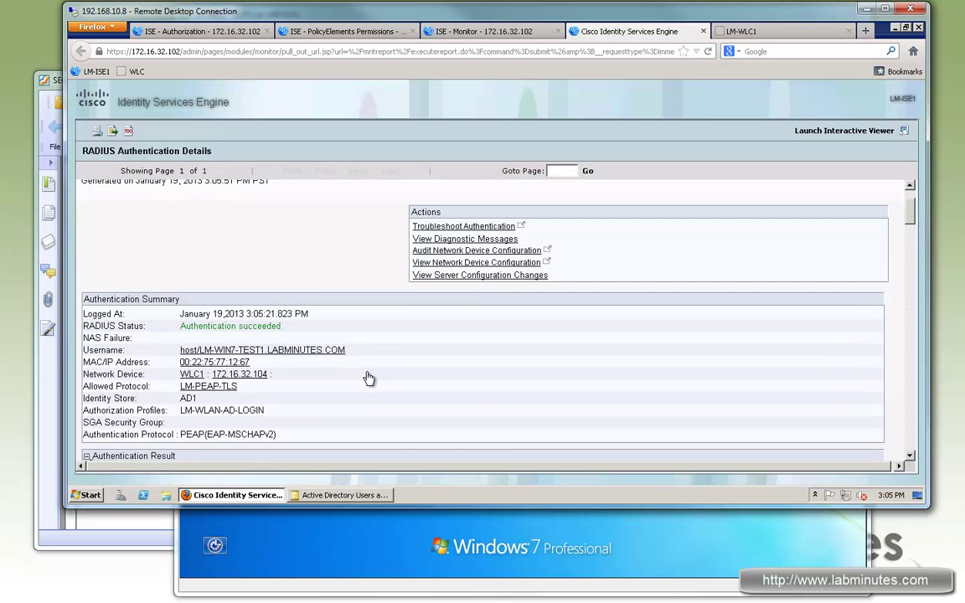
pyautogui.scroll(-3, 373, 379)
pyautogui.moveTo(265, 289); pyautogui.dragTo(180, 289)
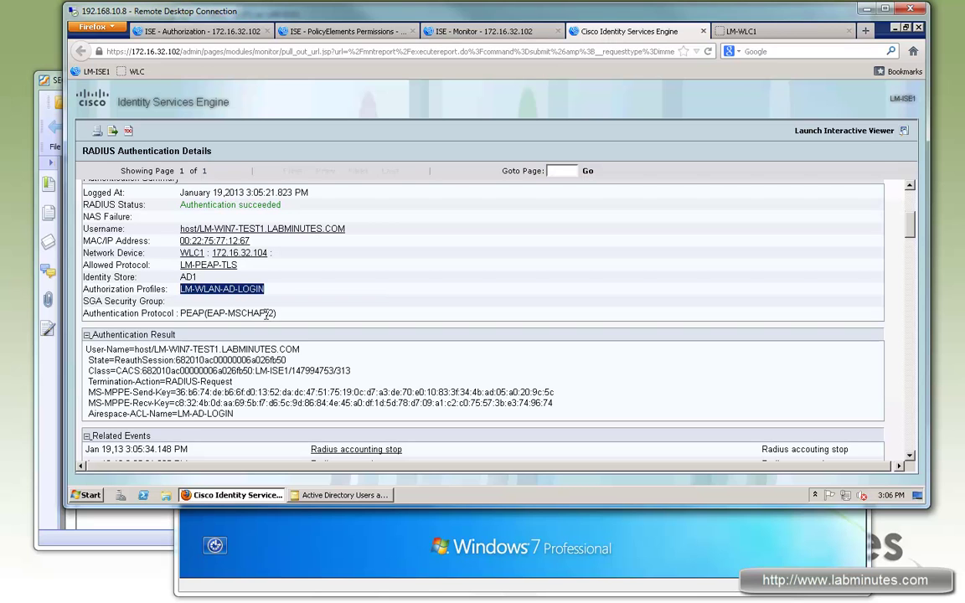
pyautogui.moveTo(186, 313); pyautogui.dragTo(248, 313)
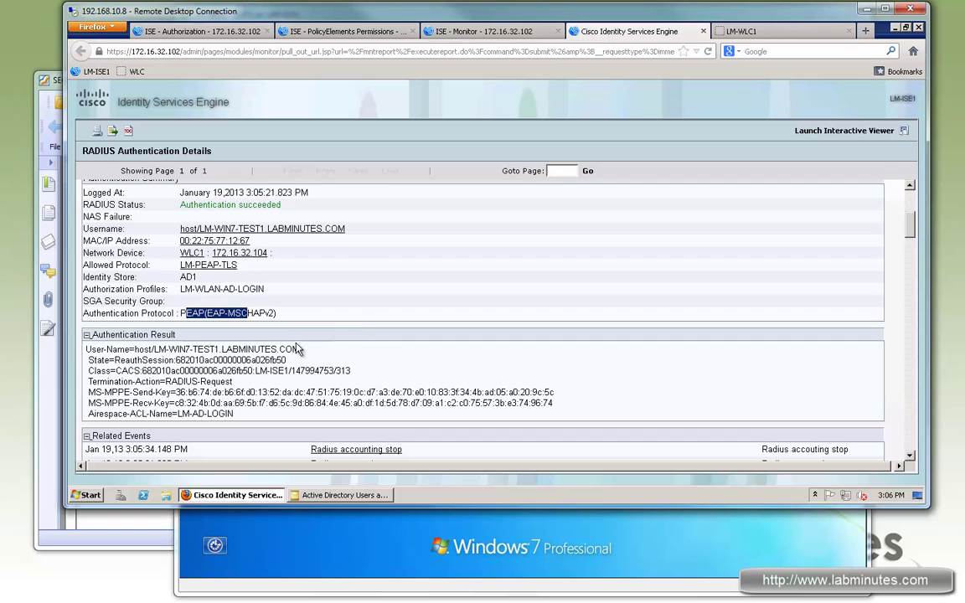
pyautogui.moveTo(158, 349); pyautogui.dragTo(299, 350)
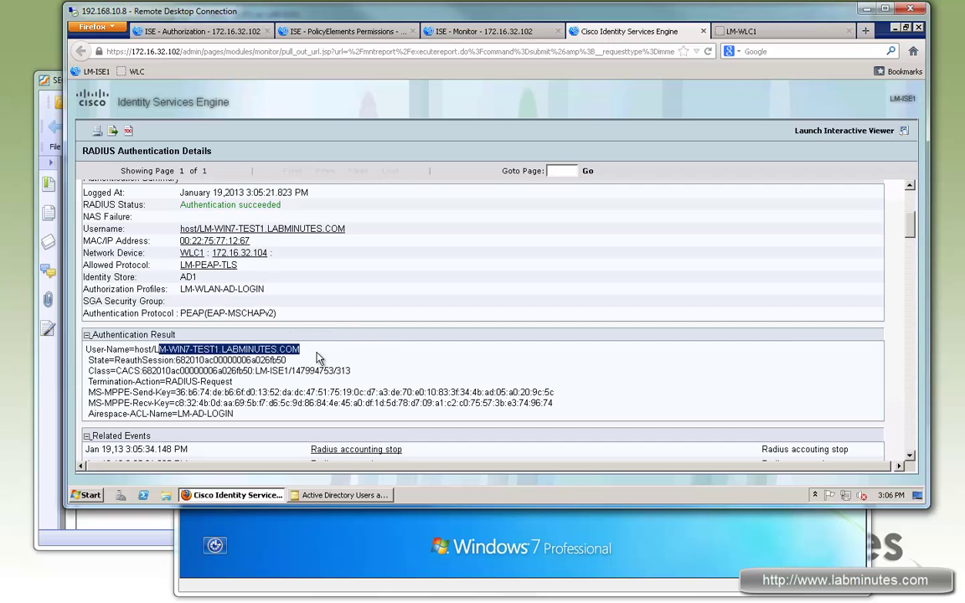
pyautogui.scroll(-2, 312, 407)
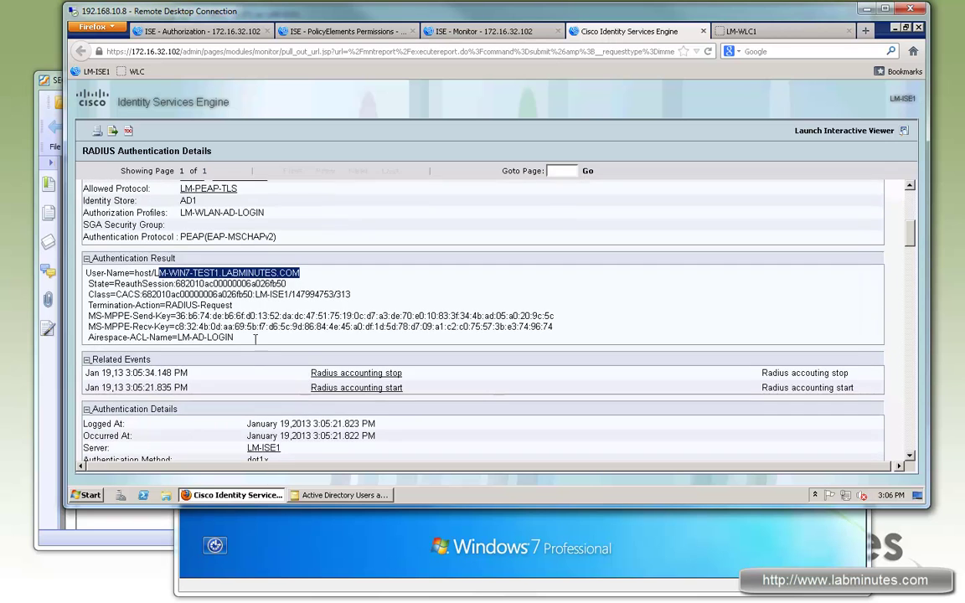
pyautogui.moveTo(160, 337); pyautogui.dragTo(95, 337)
pyautogui.moveTo(234, 337); pyautogui.dragTo(181, 337)
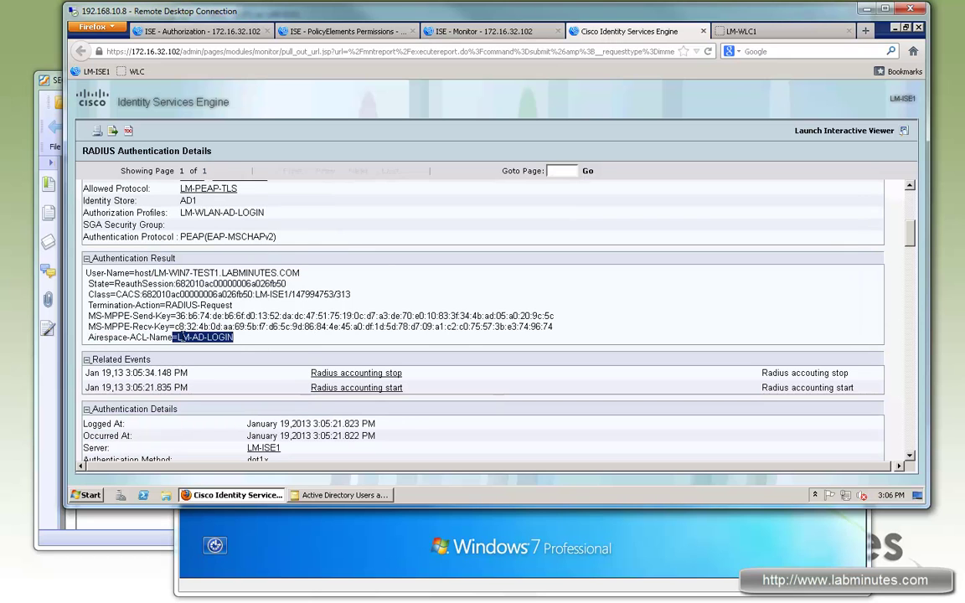
pyautogui.click(260, 344)
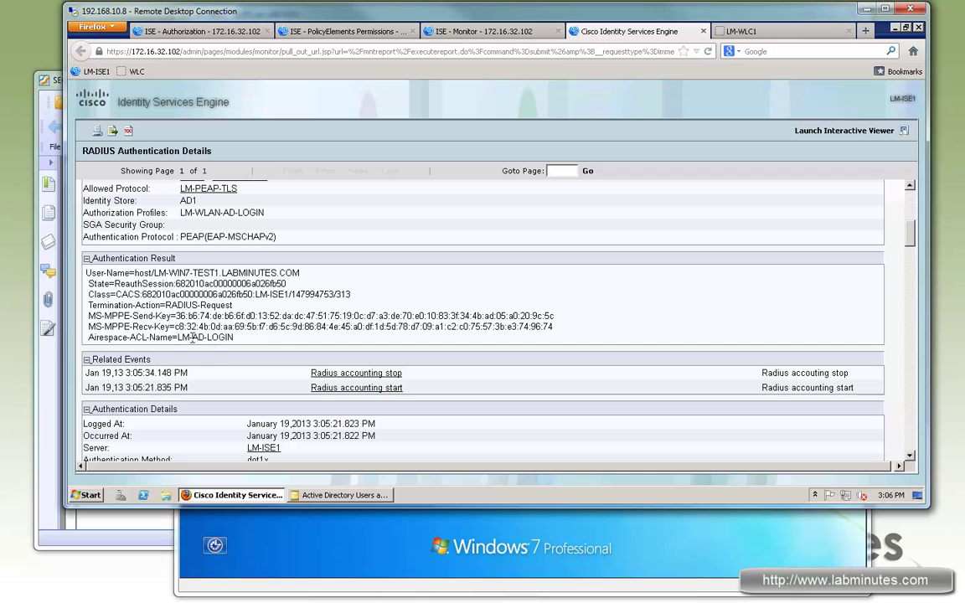
pyautogui.moveTo(178, 337); pyautogui.dragTo(236, 337)
# - Check the wireless IEEE 802.11 port type and the domain computers external AD group
pyautogui.scroll(-1, 293, 388)
pyautogui.scroll(-3, 293, 388)
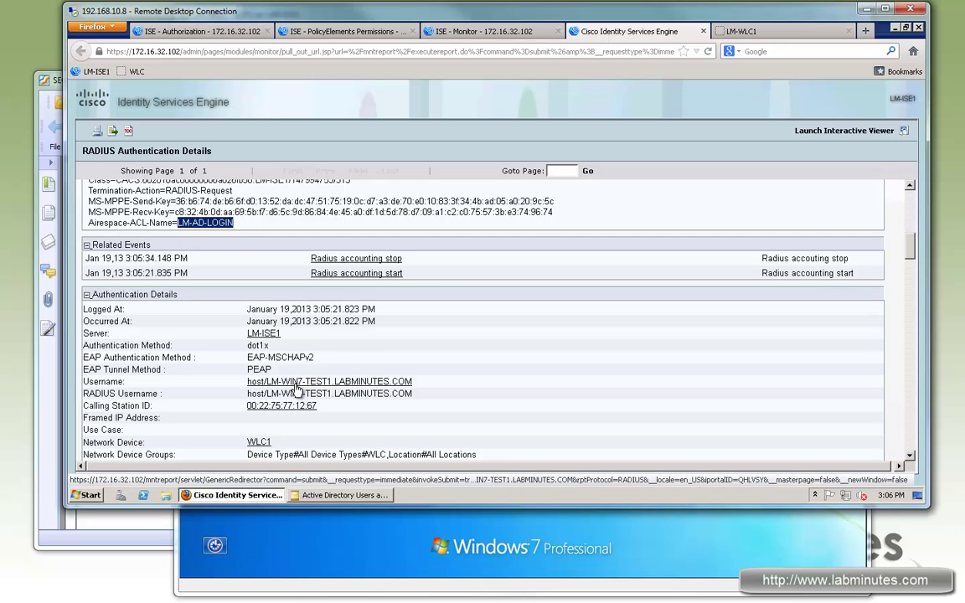
pyautogui.scroll(-5, 297, 388)
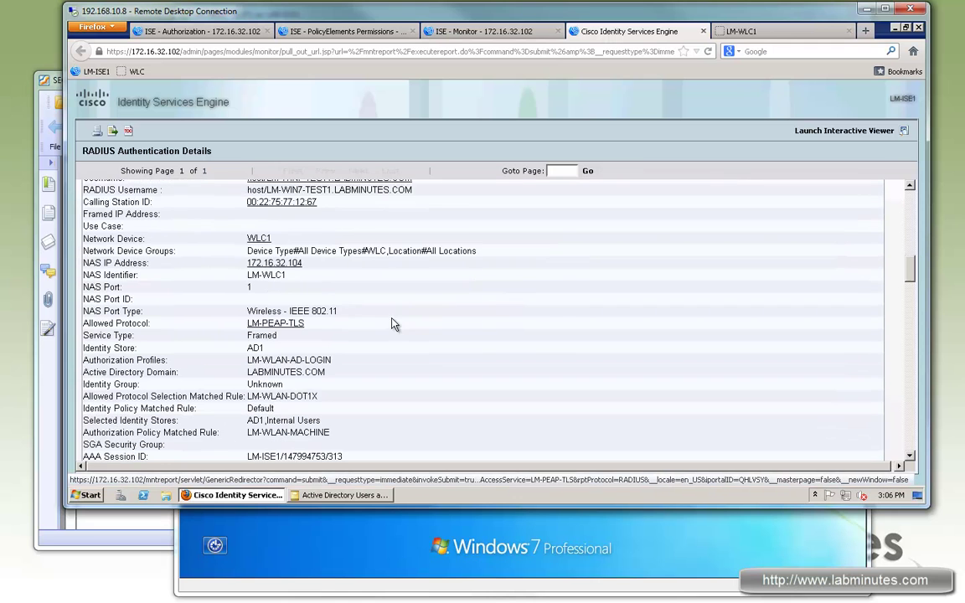
pyautogui.scroll(-1, 394, 324)
pyautogui.moveTo(258, 285); pyautogui.dragTo(337, 286)
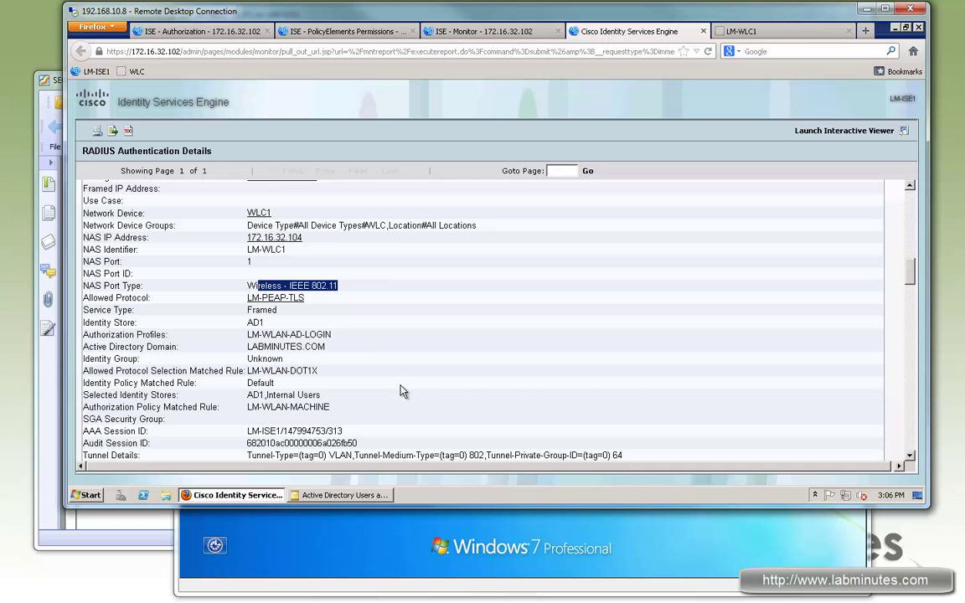
pyautogui.scroll(-1, 403, 391)
pyautogui.moveTo(317, 333); pyautogui.dragTo(247, 333)
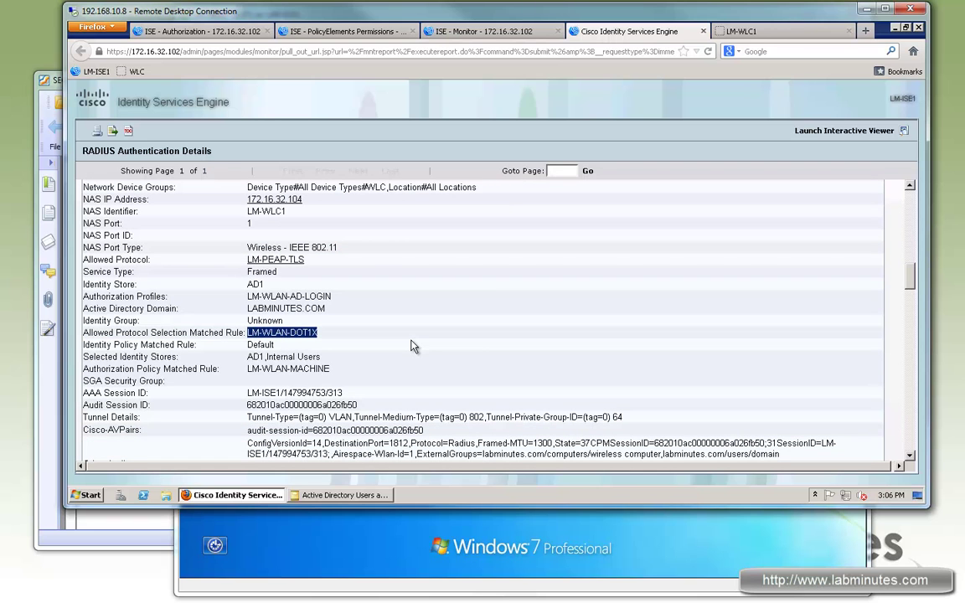
pyautogui.scroll(-4, 414, 344)
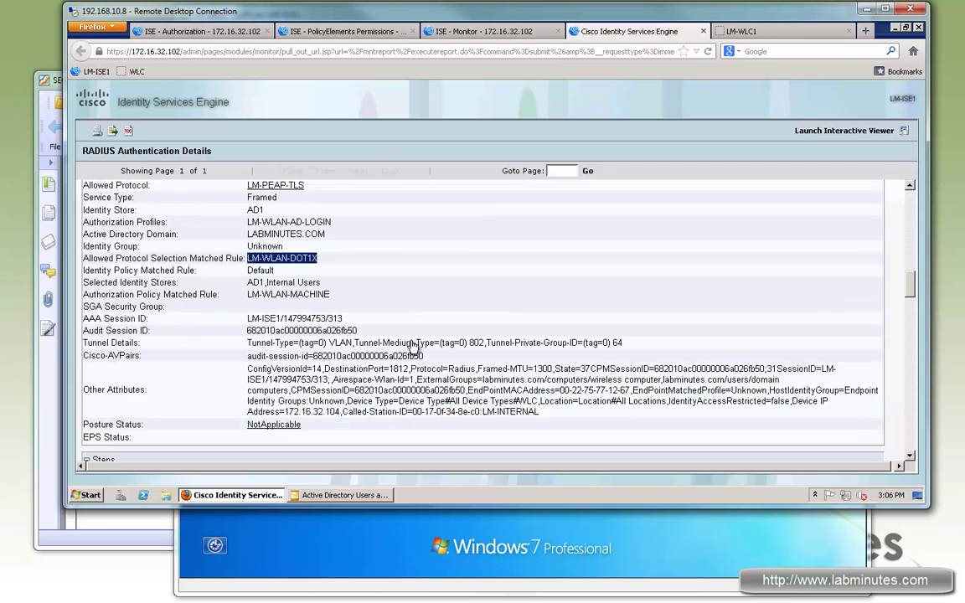
pyautogui.moveTo(419, 300); pyautogui.dragTo(758, 312)
pyautogui.doubleClick(764, 301)
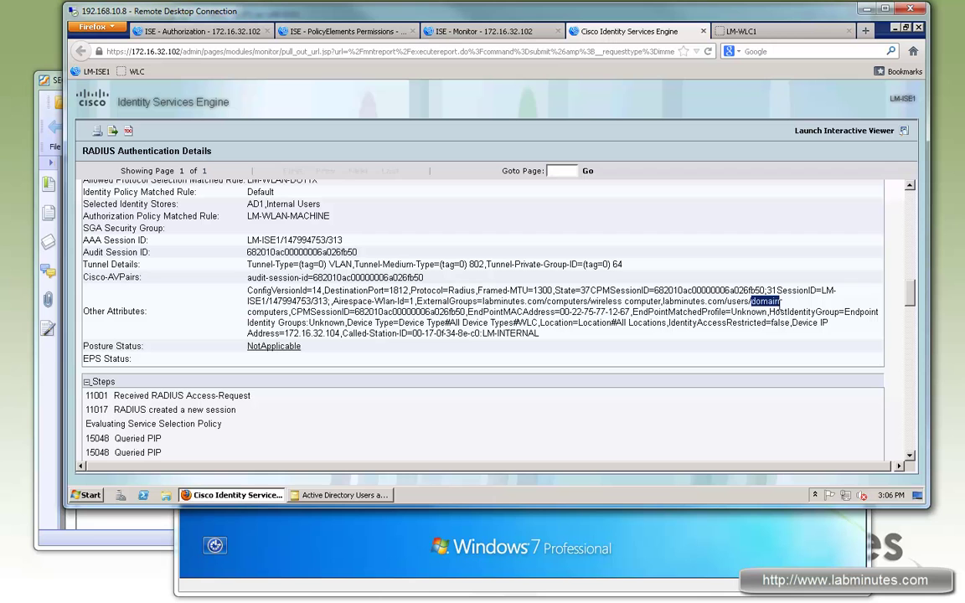
pyautogui.moveTo(268, 325); pyautogui.dragTo(350, 314)
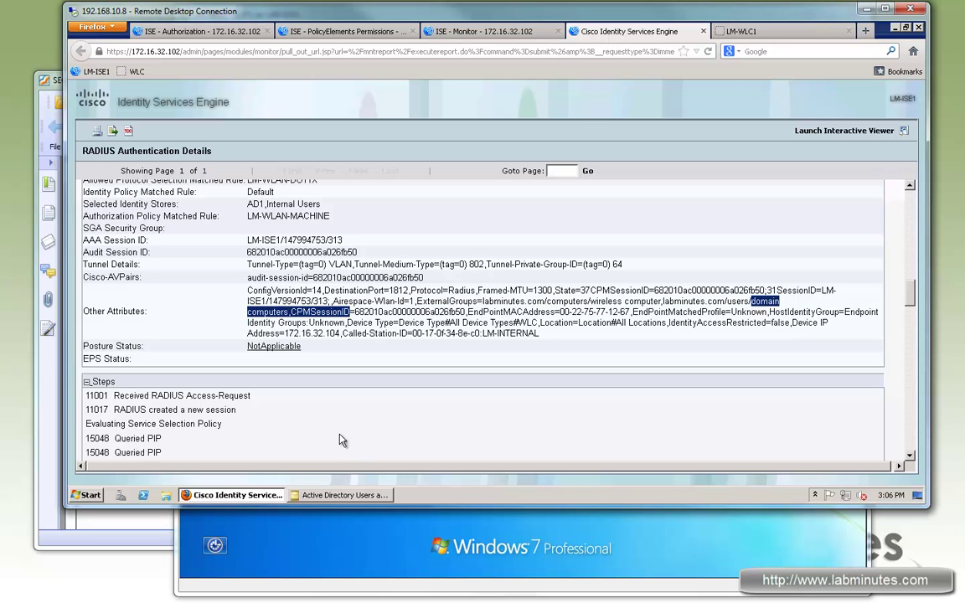
# - Review the closing PEAP authentication steps that end in EAP-Success
pyautogui.scroll(-15, 366, 438)
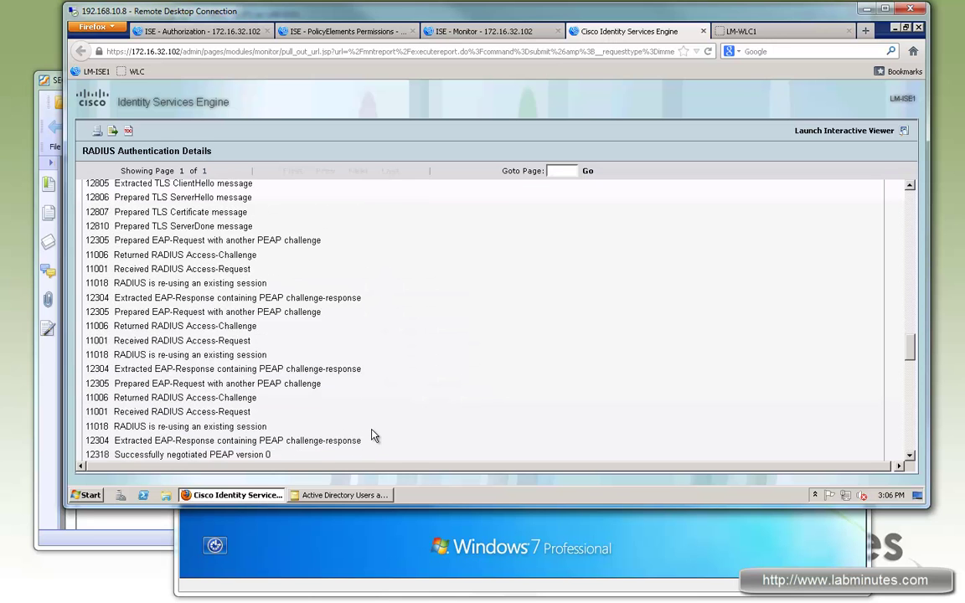
pyautogui.moveTo(138, 247); pyautogui.dragTo(282, 395)
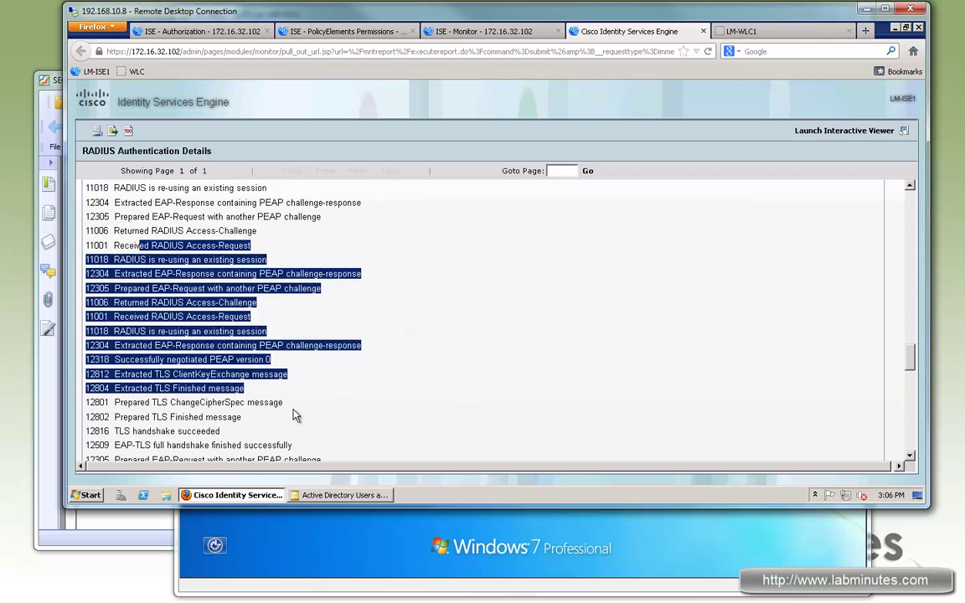
pyautogui.scroll(-5, 295, 412)
pyautogui.scroll(-12, 301, 411)
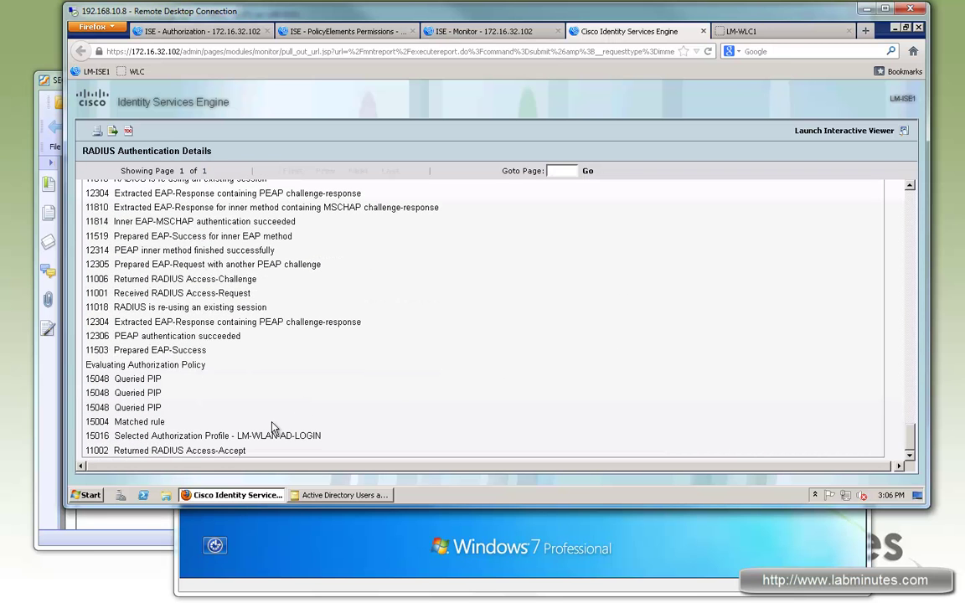
pyautogui.moveTo(201, 436); pyautogui.dragTo(310, 435)
pyautogui.click(190, 359)
pyautogui.moveTo(158, 264); pyautogui.dragTo(182, 350)
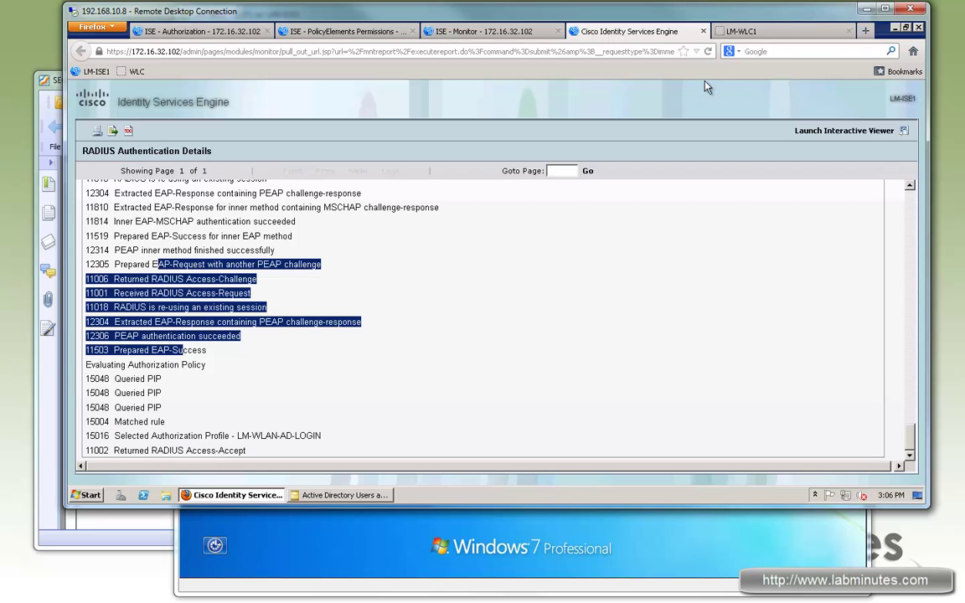
pyautogui.click(737, 32)
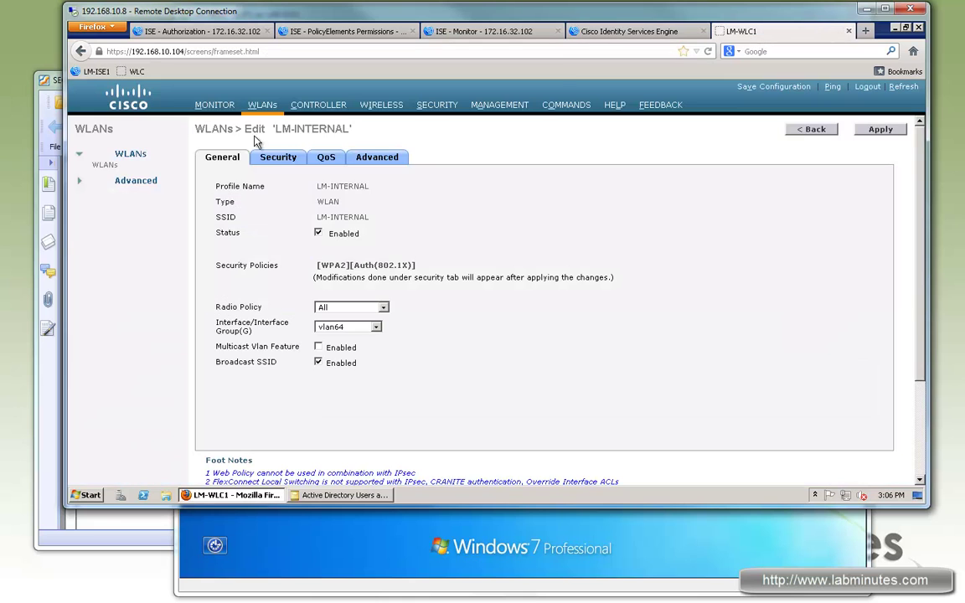
# - Open the WLC client list and the details for client 00:22:75:77:12:67 on LM-AP1
pyautogui.click(198, 105)
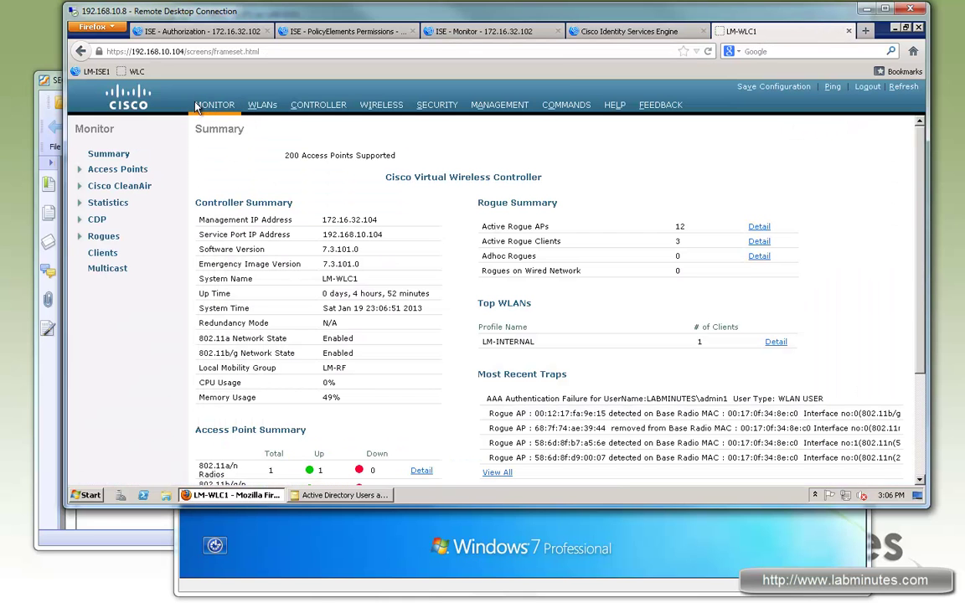
pyautogui.click(99, 253)
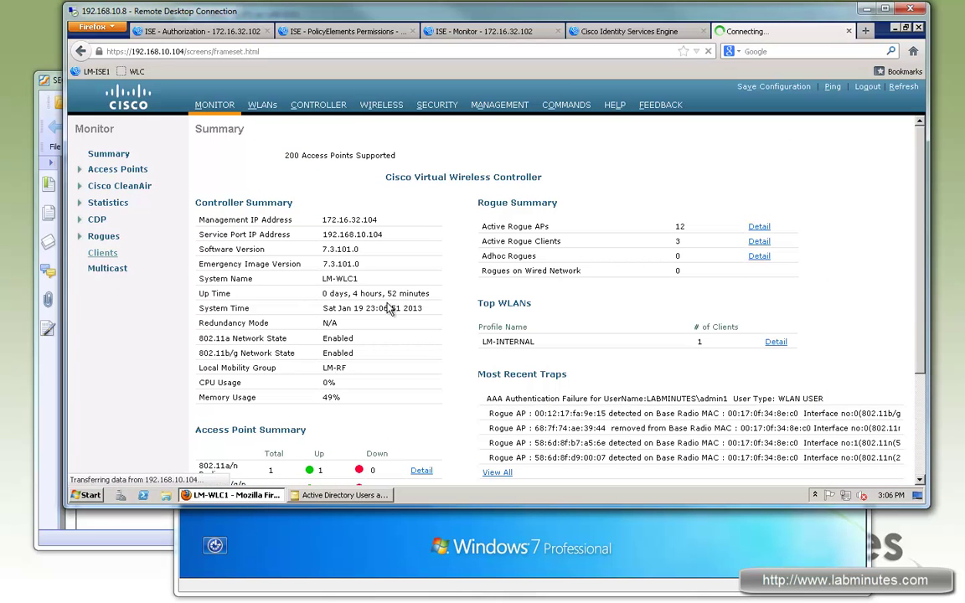
pyautogui.tripleClick(291, 208)
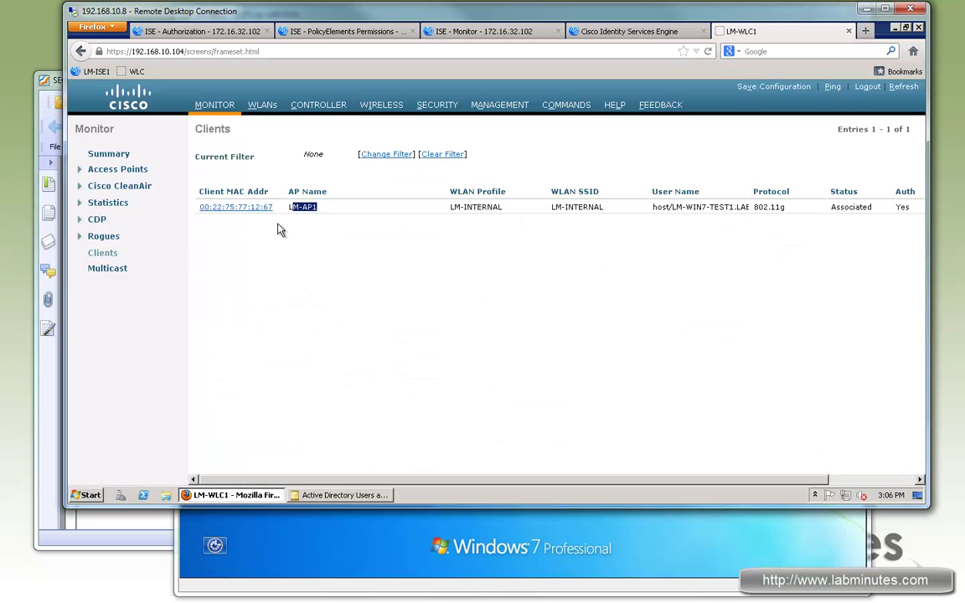
pyautogui.click(220, 207)
# - Check the client's machine user name, interface vlan64 and WLAN profile LM-INTERNAL
pyautogui.moveTo(310, 186); pyautogui.dragTo(413, 289)
pyautogui.scroll(-2, 413, 289)
pyautogui.scroll(-2, 432, 303)
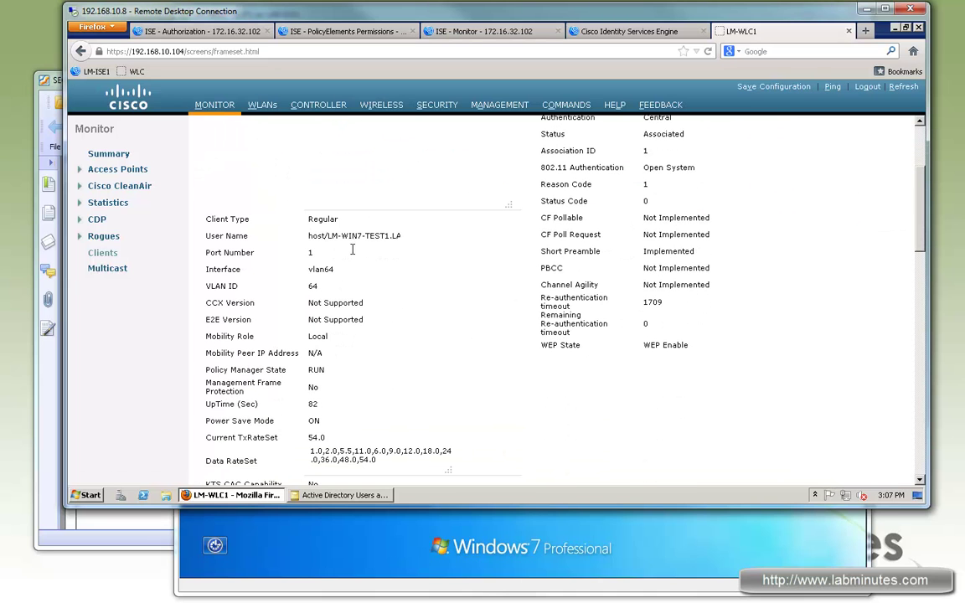
pyautogui.moveTo(355, 233); pyautogui.dragTo(314, 266)
pyautogui.doubleClick(321, 269)
pyautogui.click(382, 363)
pyautogui.scroll(4, 387, 362)
pyautogui.moveTo(696, 236); pyautogui.dragTo(622, 247)
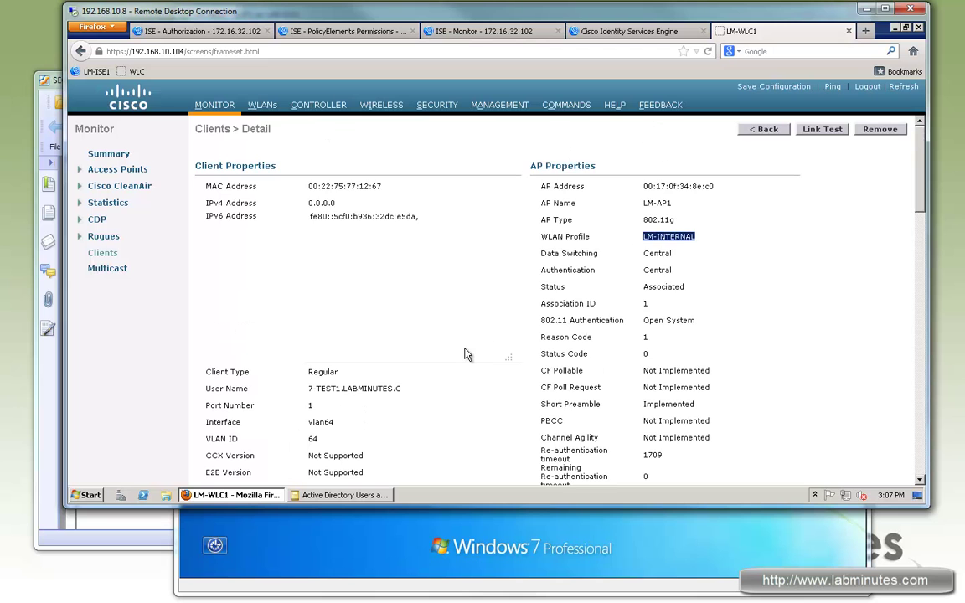
# - Confirm the RSN (WPA2) policy and applied ACL LM-AD-LOGIN, then bring the Windows 7 VM forward
pyautogui.scroll(-10, 467, 354)
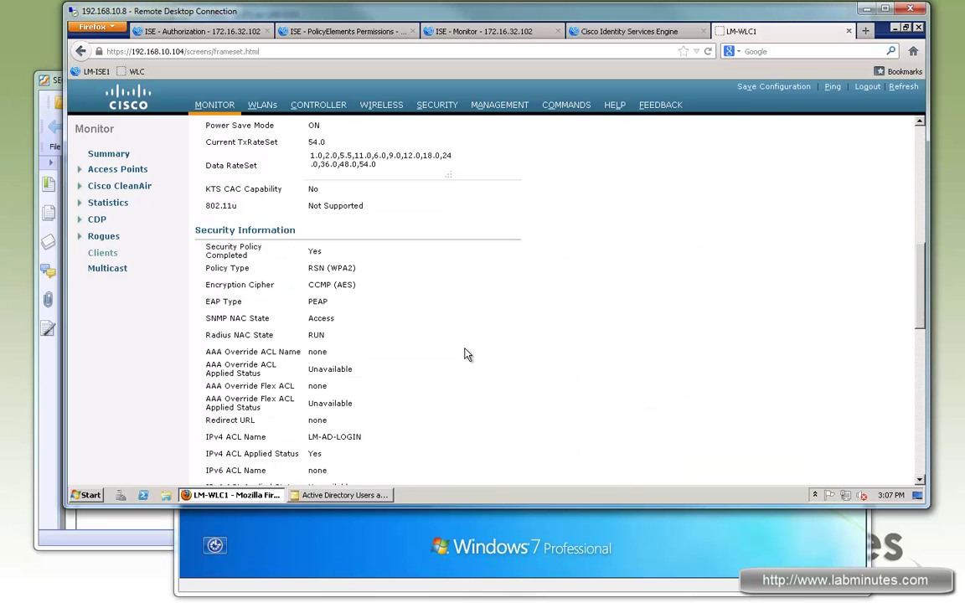
pyautogui.scroll(-2, 467, 355)
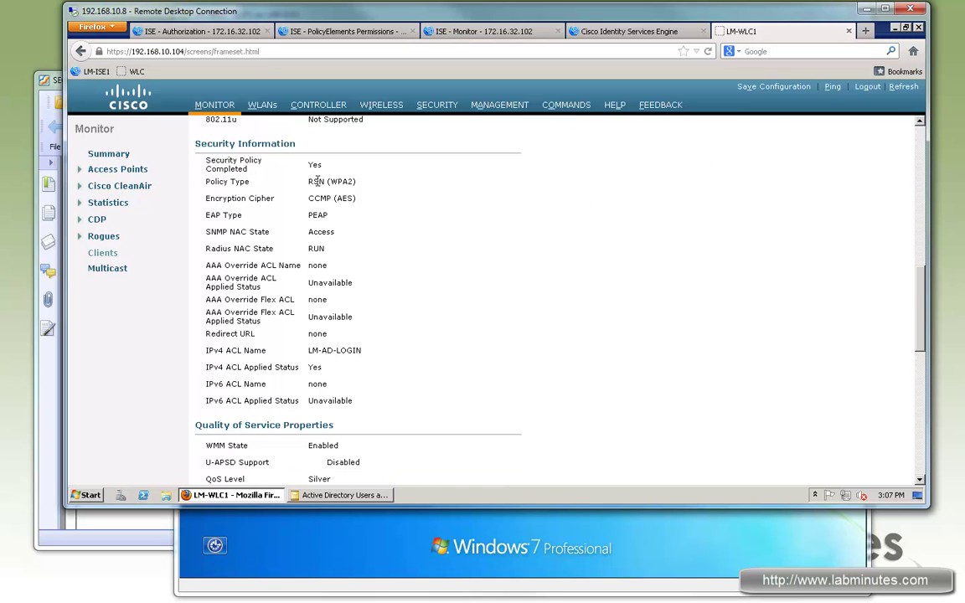
pyautogui.moveTo(314, 182); pyautogui.dragTo(332, 199)
pyautogui.click(314, 218)
pyautogui.moveTo(364, 351); pyautogui.dragTo(320, 352)
pyautogui.scroll(-2, 374, 361)
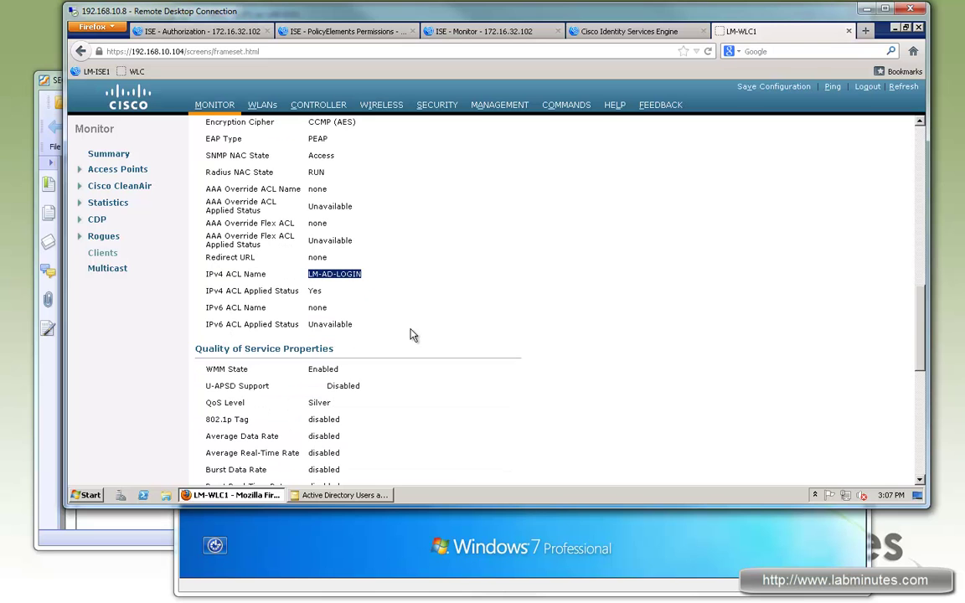
pyautogui.scroll(-8, 413, 336)
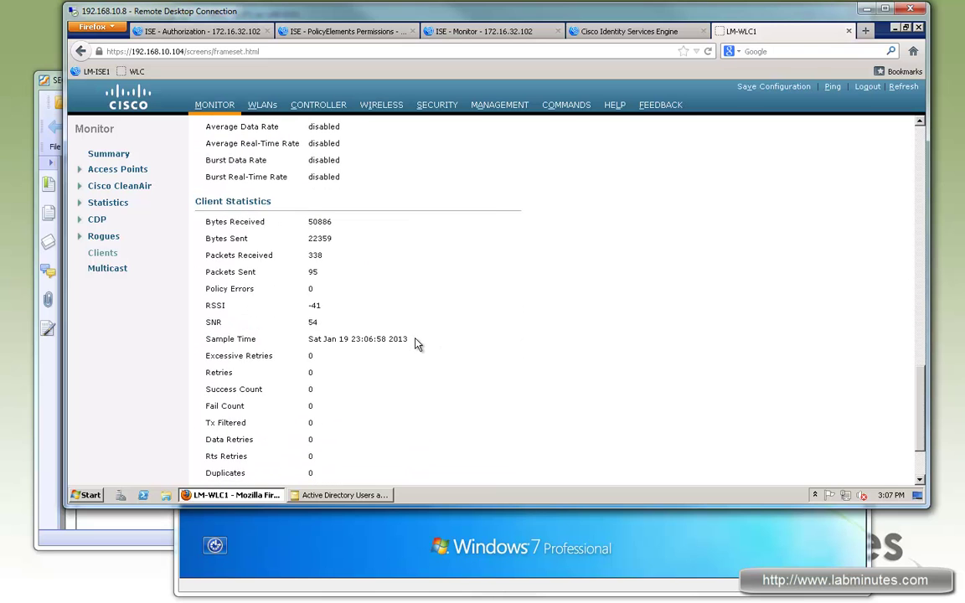
pyautogui.scroll(-2, 419, 351)
pyautogui.scroll(17, 432, 367)
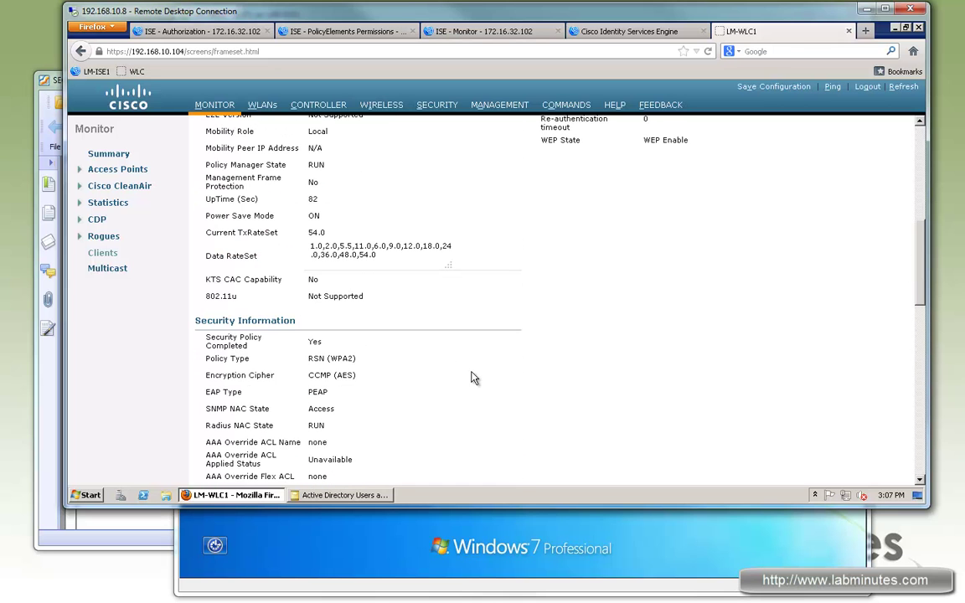
pyautogui.scroll(4, 473, 377)
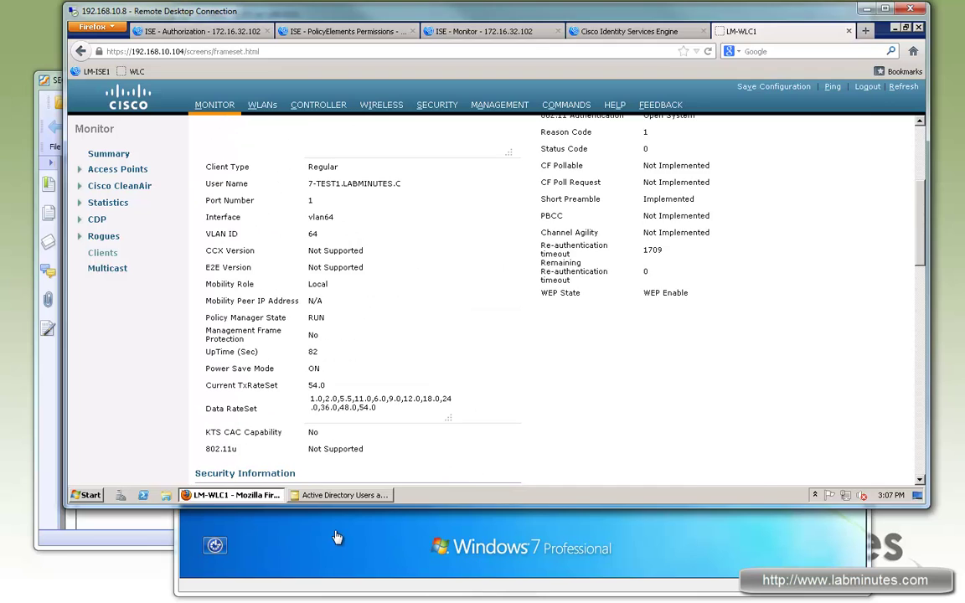
pyautogui.click(341, 511)
# - Log the Windows 7 VM on as domain user LABMINUTES\admin1 with its password
pyautogui.press('ctrl+alt+Insert')
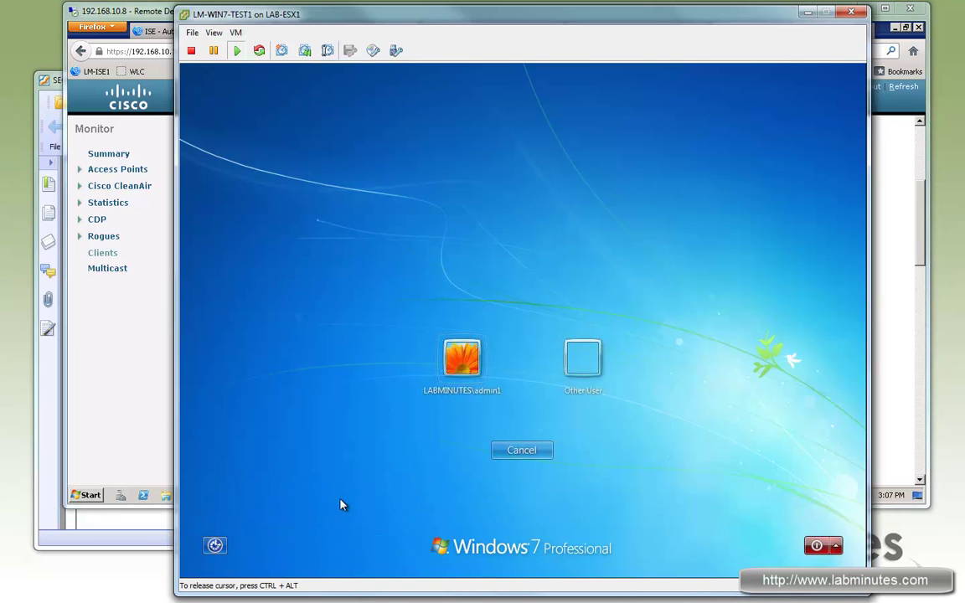
pyautogui.press('Return')
pyautogui.write('Cisco123')
pyautogui.press('Return')
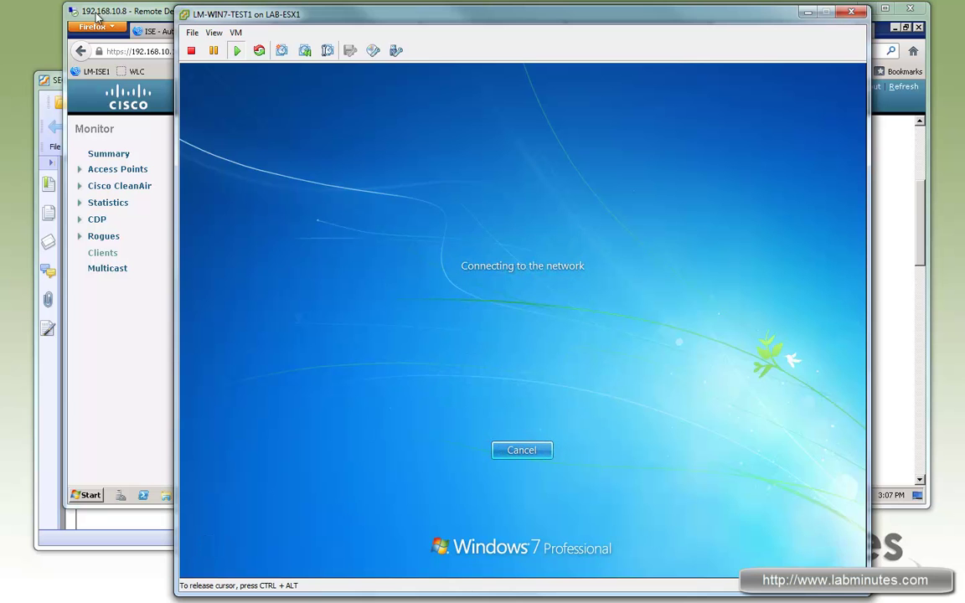
# - Refresh ISE Live Authentications to confirm the successful admin1 login, then return to the VM
pyautogui.click(155, 12)
pyautogui.click(512, 30)
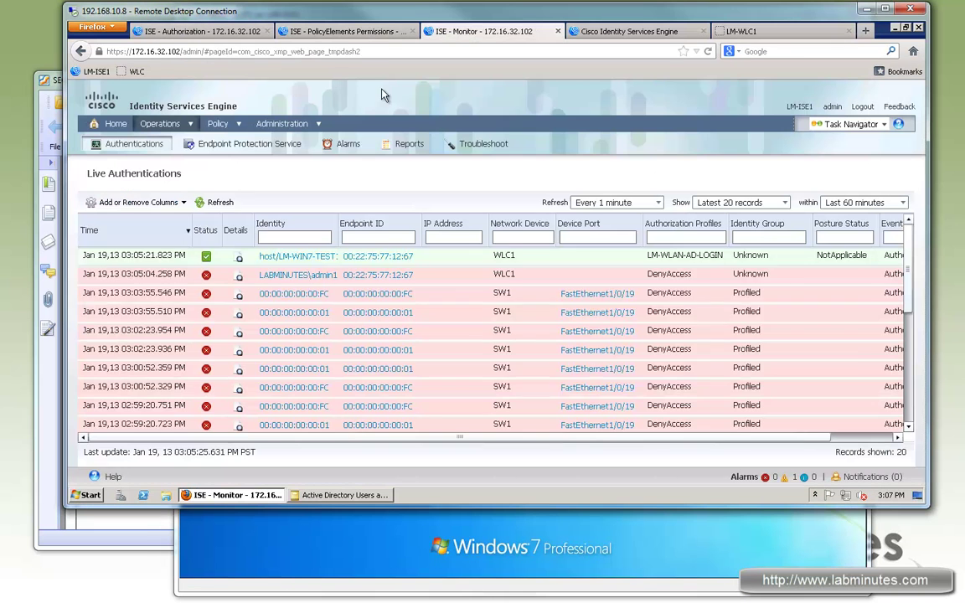
pyautogui.click(217, 203)
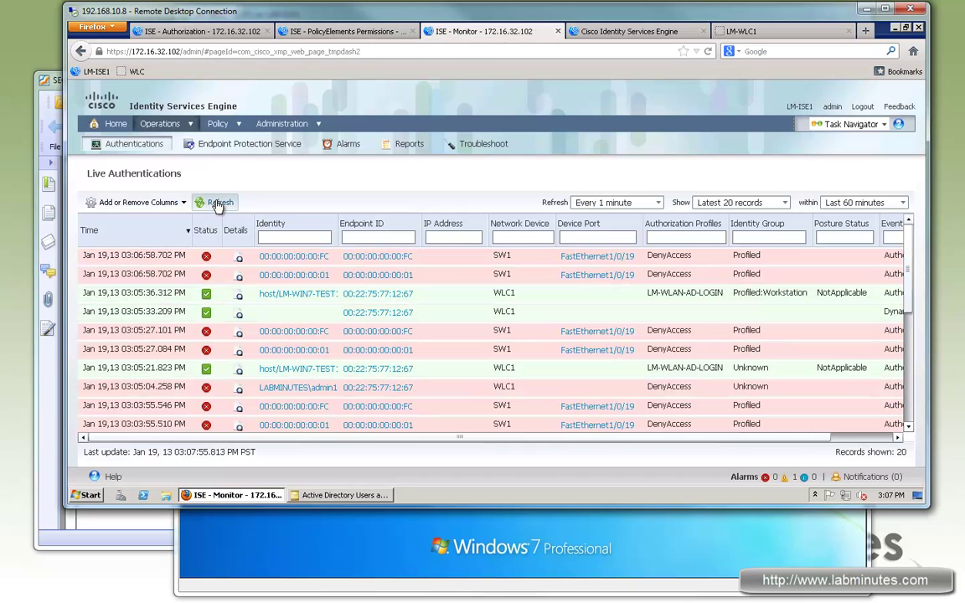
pyautogui.click(217, 202)
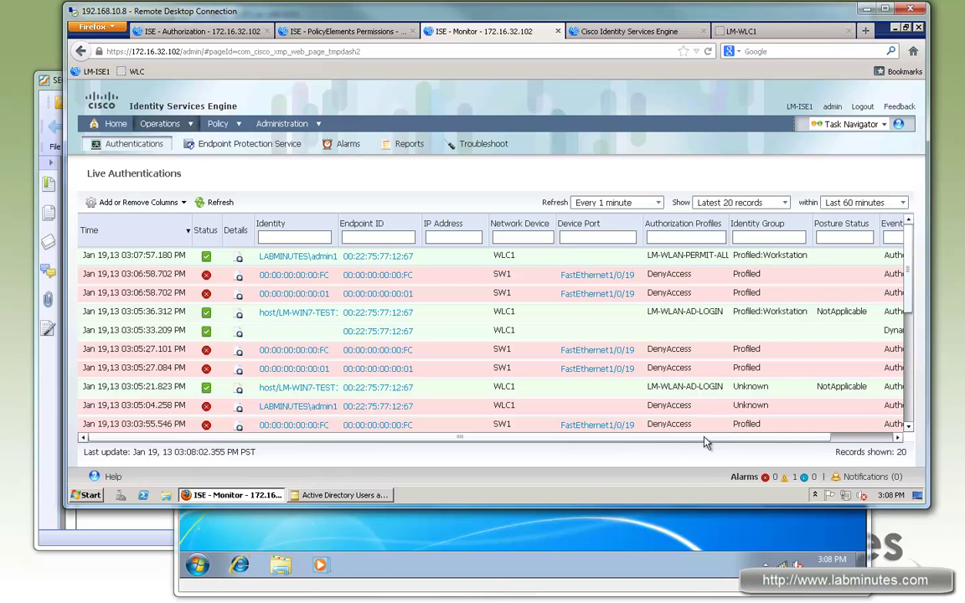
pyautogui.click(456, 523)
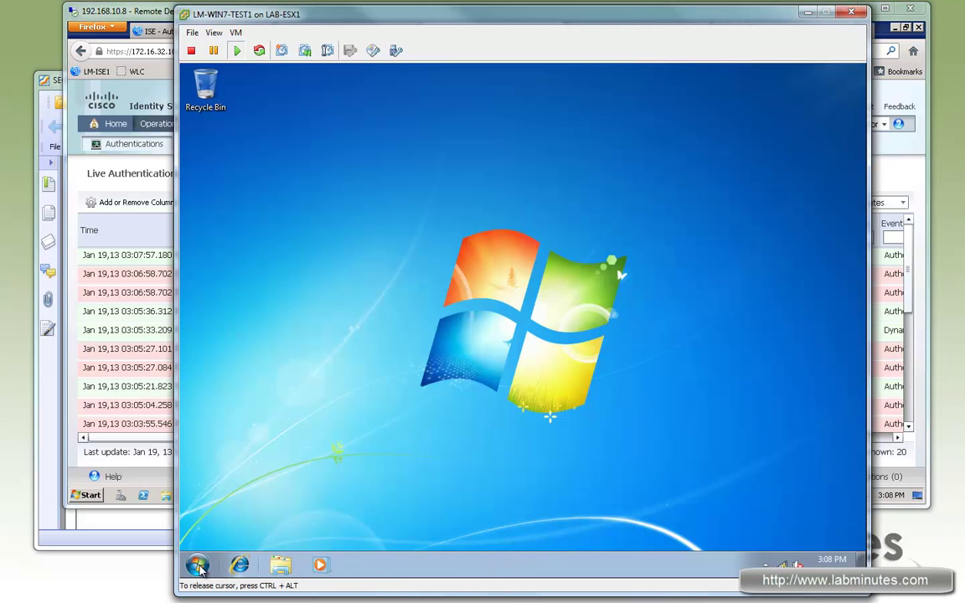
# - Launch Internet Explorer on the VM to load google.com, then return to the LM-WLC1 page
pyautogui.click(200, 567)
pyautogui.click(781, 562)
pyautogui.click(198, 565)
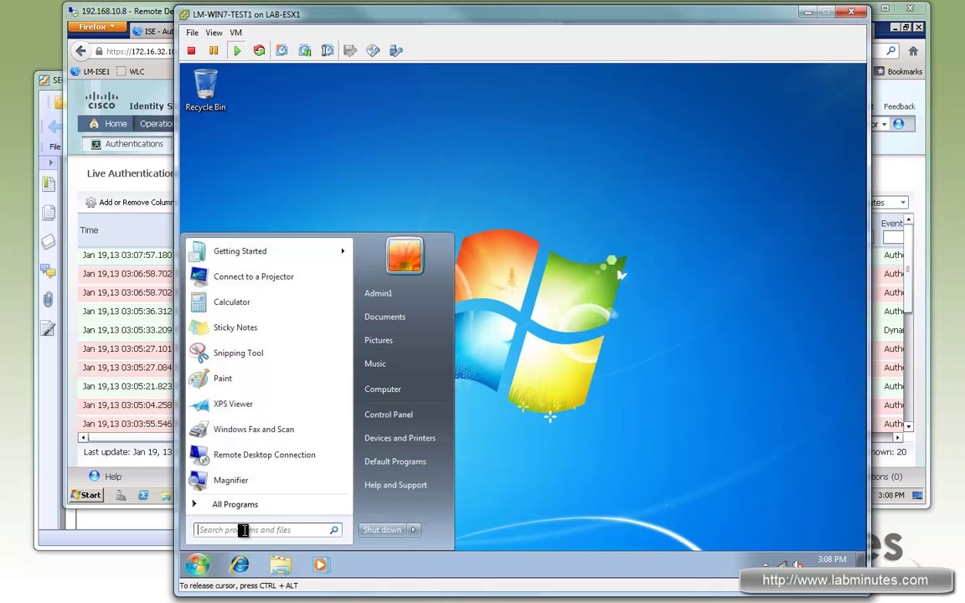
pyautogui.click(239, 565)
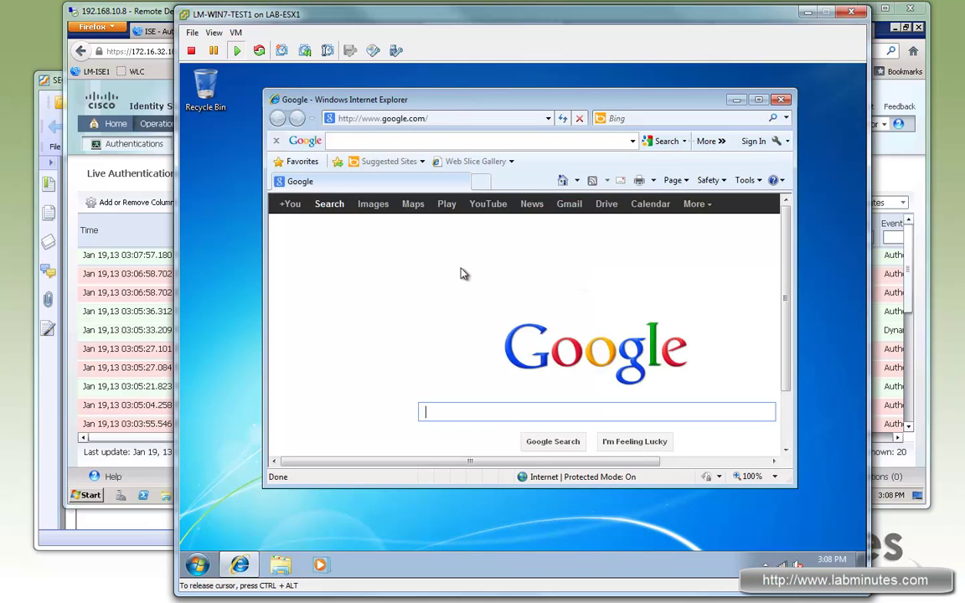
pyautogui.scroll(-1, 790, 326)
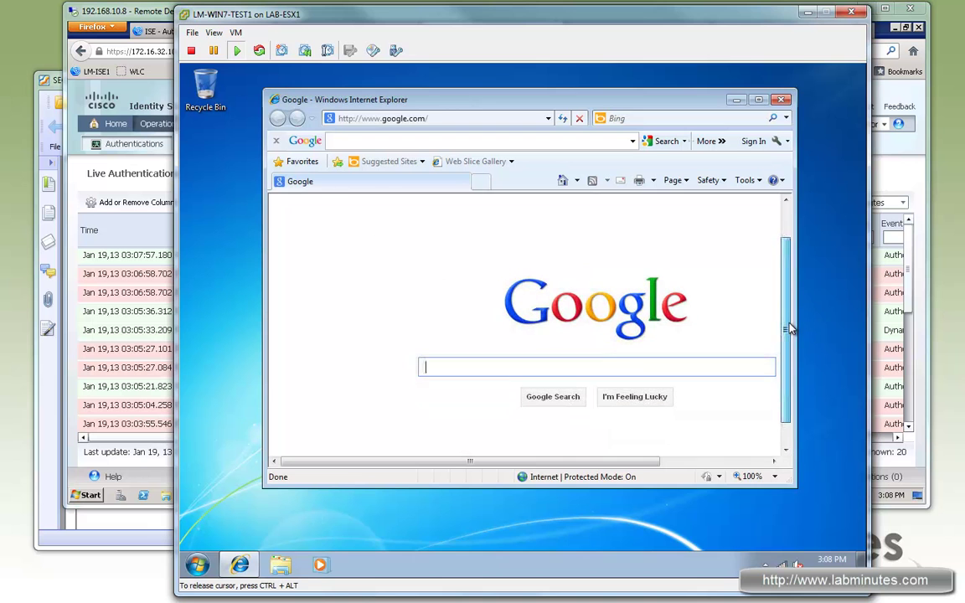
pyautogui.moveTo(795, 324); pyautogui.dragTo(824, 326)
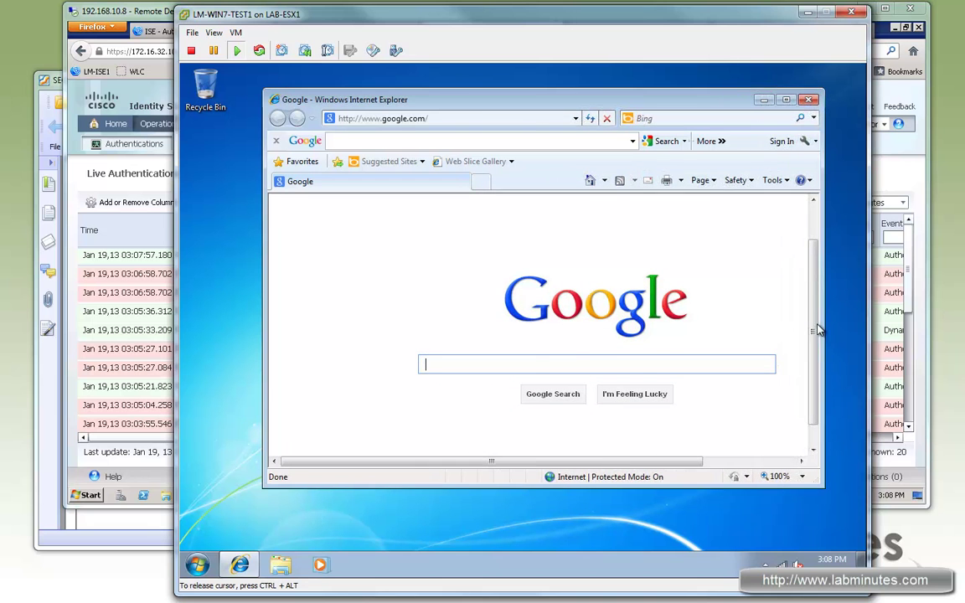
pyautogui.scroll(1, 694, 380)
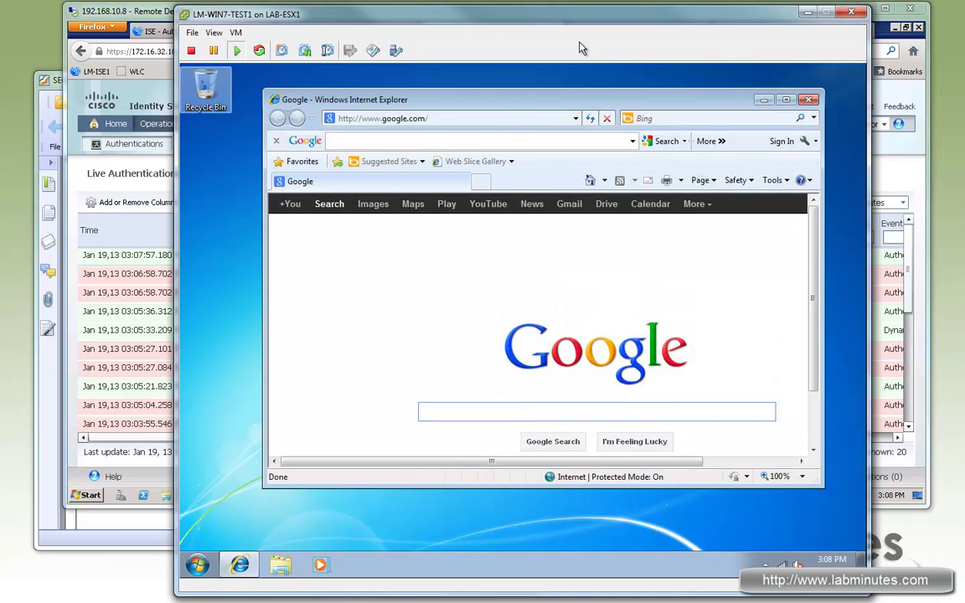
pyautogui.click(127, 13)
pyautogui.click(739, 31)
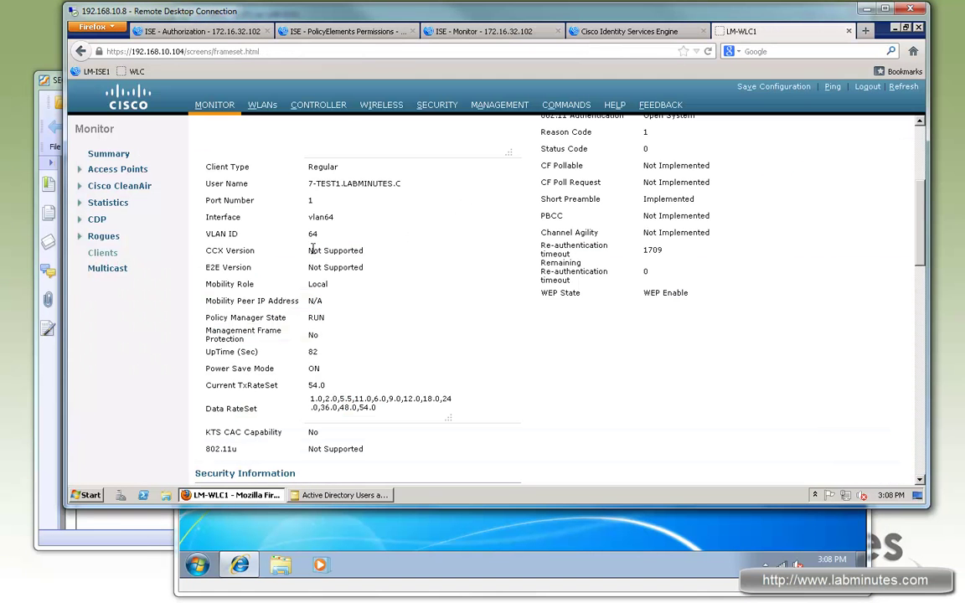
# - Open client 00:22:75:77:12:67's details and check its authenticated user name
pyautogui.click(101, 252)
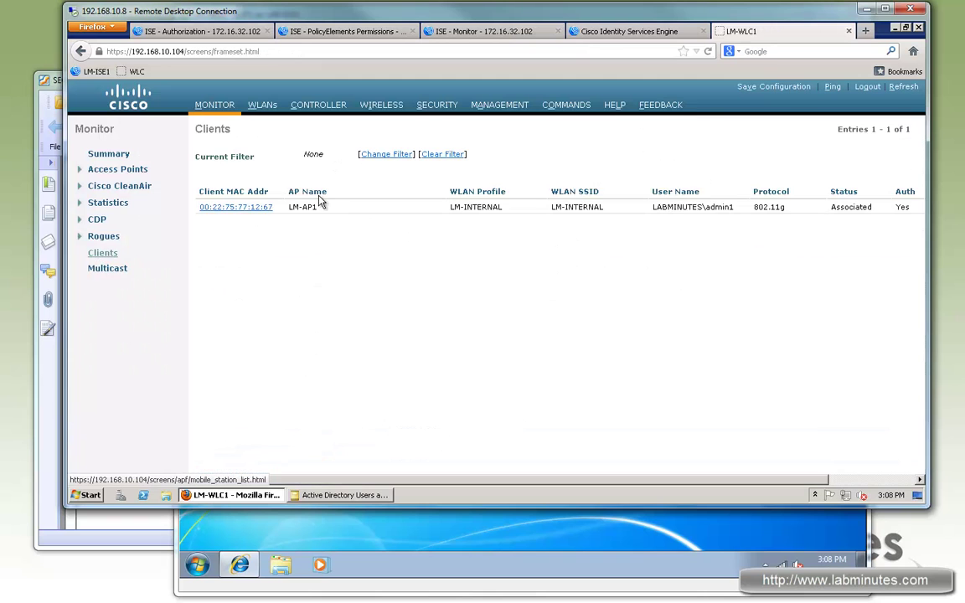
pyautogui.click(243, 207)
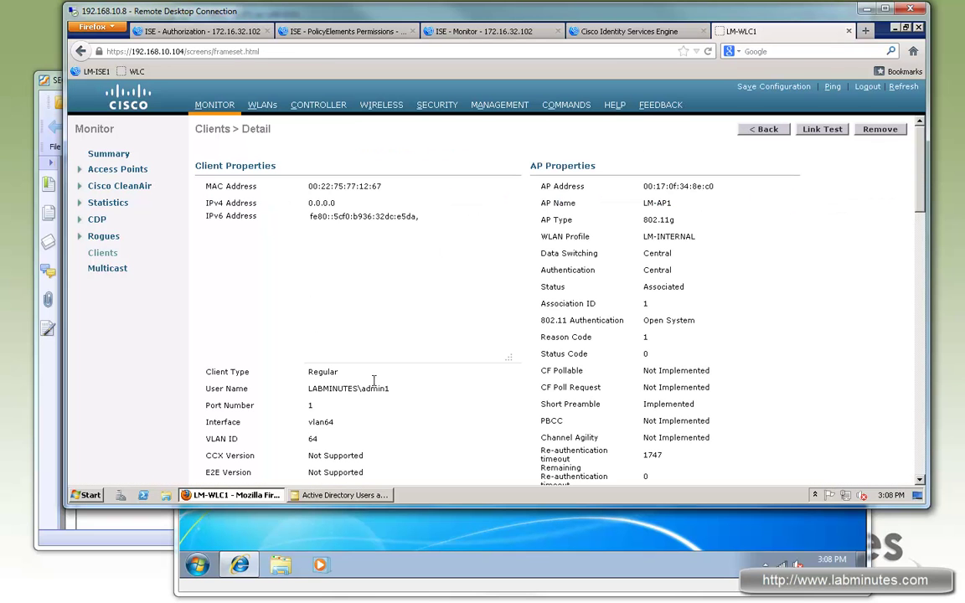
pyautogui.moveTo(315, 392); pyautogui.dragTo(452, 361)
pyautogui.scroll(-2, 431, 348)
pyautogui.click(311, 324)
pyautogui.moveTo(311, 324); pyautogui.dragTo(426, 356)
# - Confirm the Security Information shows IPv4 ACL LM-PERMIT-ALL, then bring the VM forward
pyautogui.scroll(-4, 402, 306)
pyautogui.scroll(6, 494, 306)
pyautogui.scroll(-9, 522, 308)
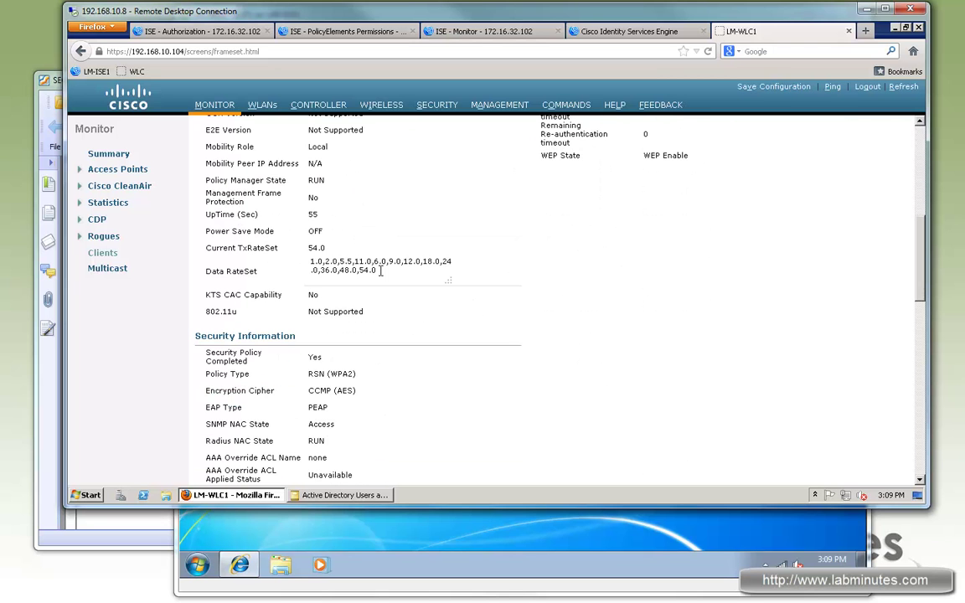
pyautogui.scroll(-5, 394, 364)
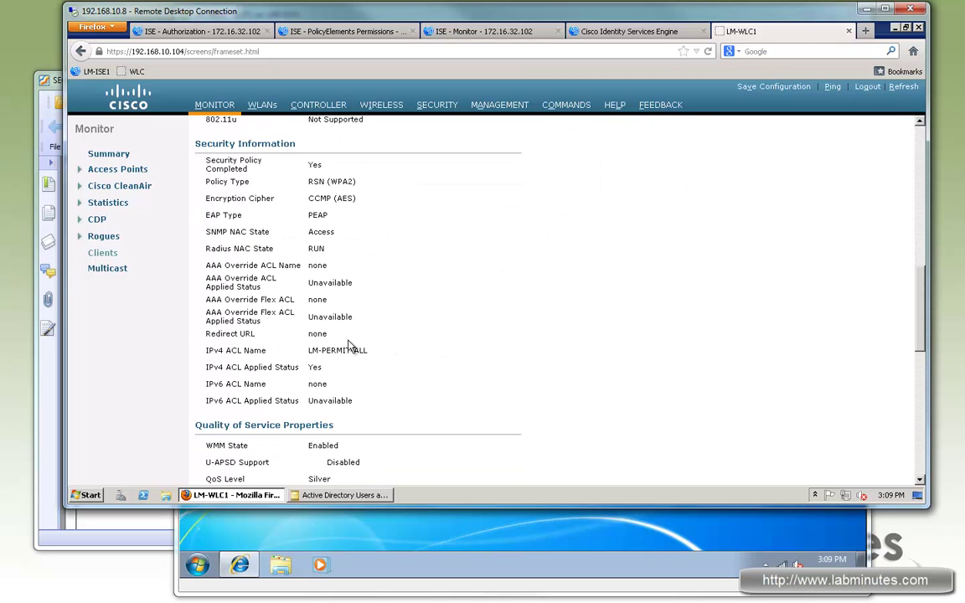
pyautogui.tripleClick(318, 352)
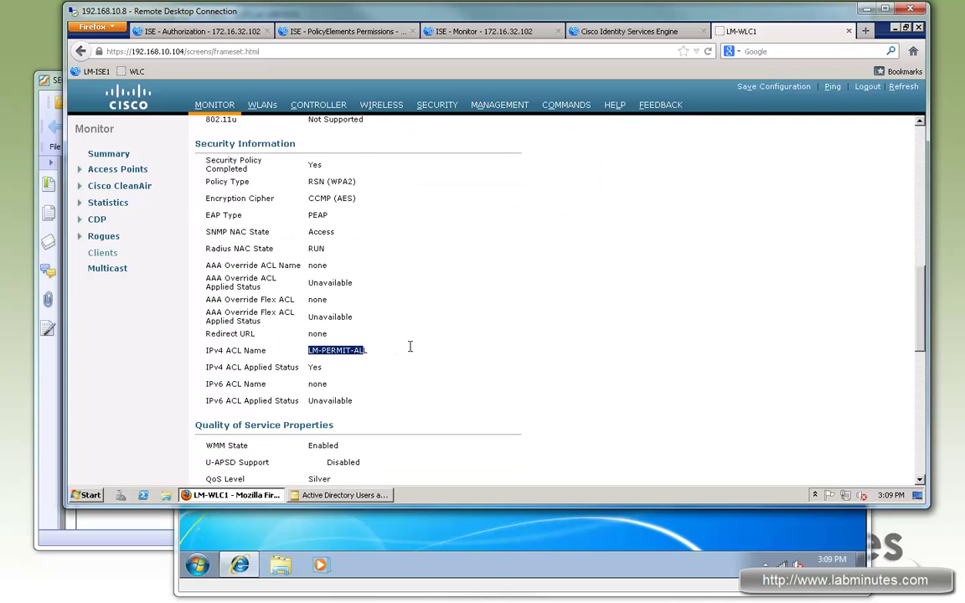
pyautogui.moveTo(367, 351); pyautogui.dragTo(309, 349)
pyautogui.scroll(-7, 469, 310)
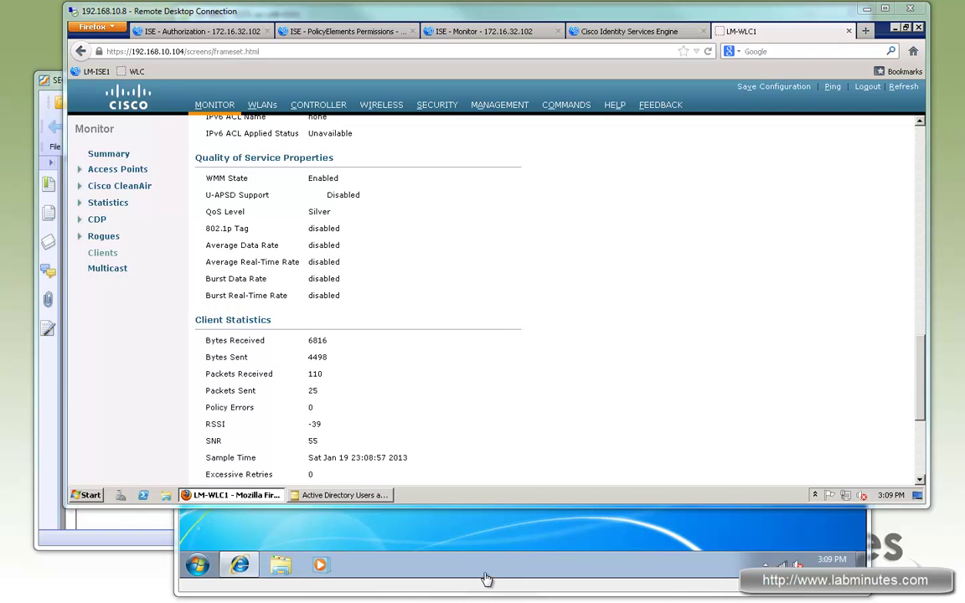
pyautogui.click(434, 516)
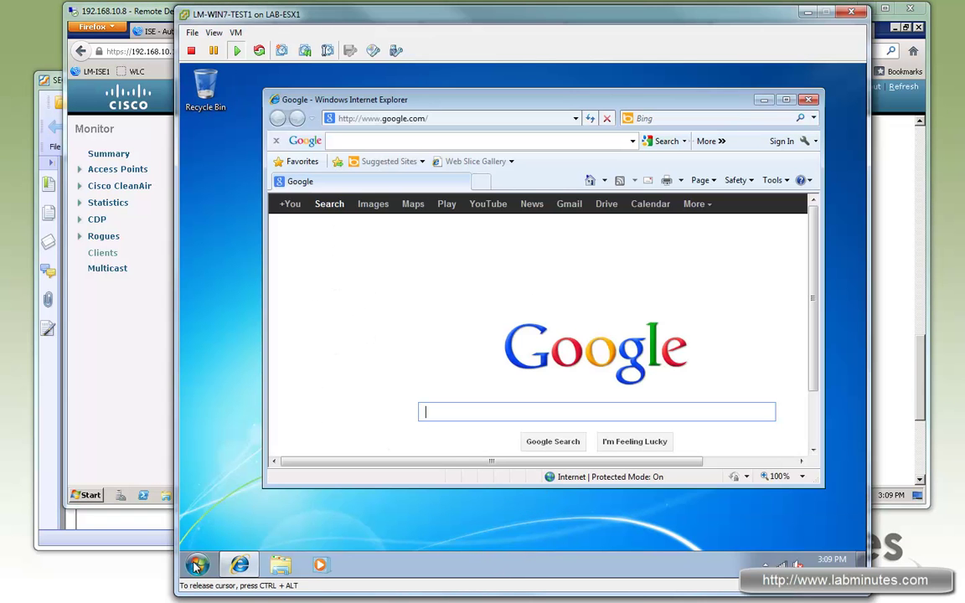
# - Log off the admin1 session from the Windows 7 Start menu
pyautogui.click(196, 563)
pyautogui.click(110, 541)
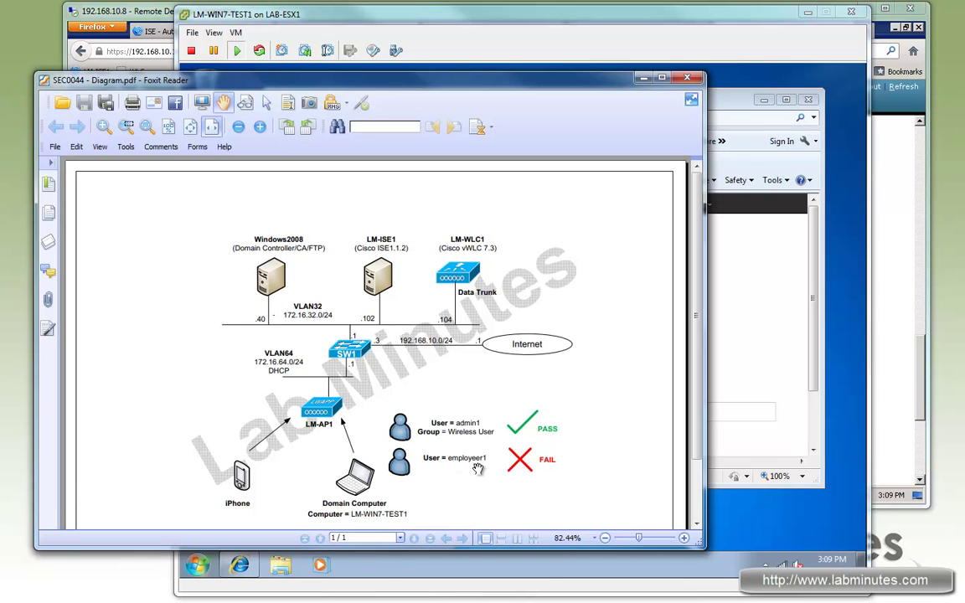
pyautogui.click(206, 566)
pyautogui.click(206, 566)
pyautogui.click(205, 566)
pyautogui.moveTo(414, 529)
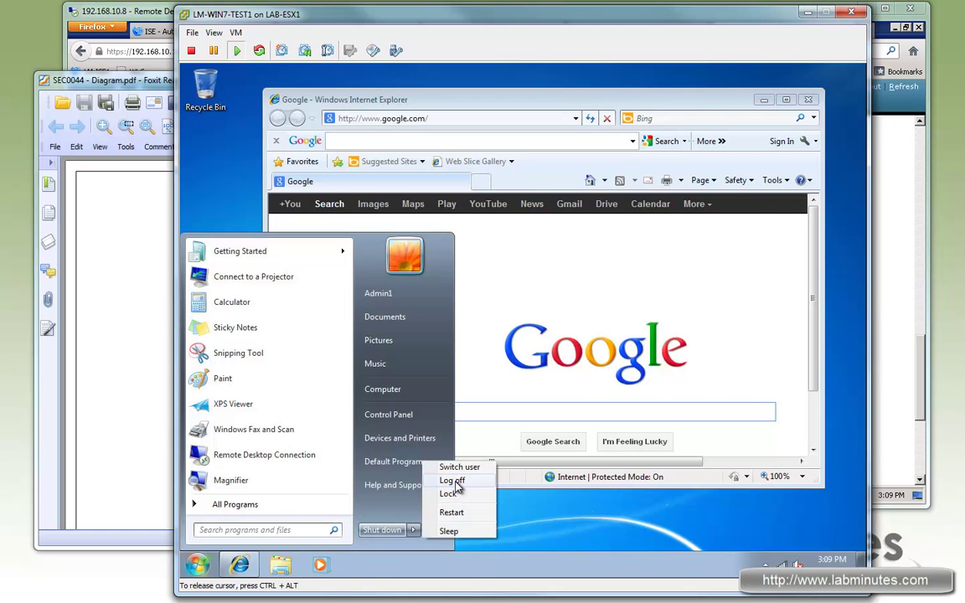
pyautogui.click(453, 481)
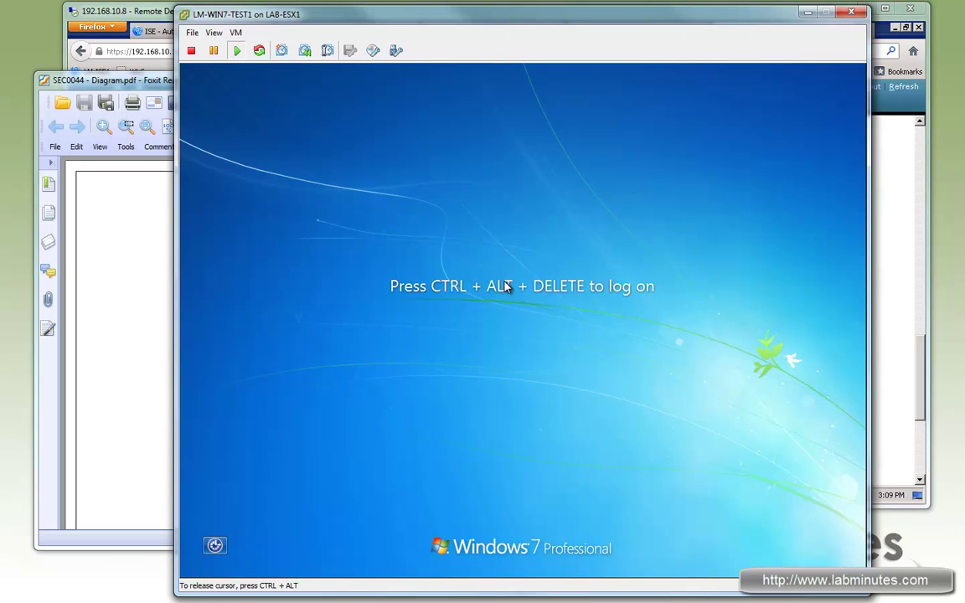
# - Sign on as Other User LABMINUTES\employee1 with the employee's password
pyautogui.press('ctrl+alt+Insert')
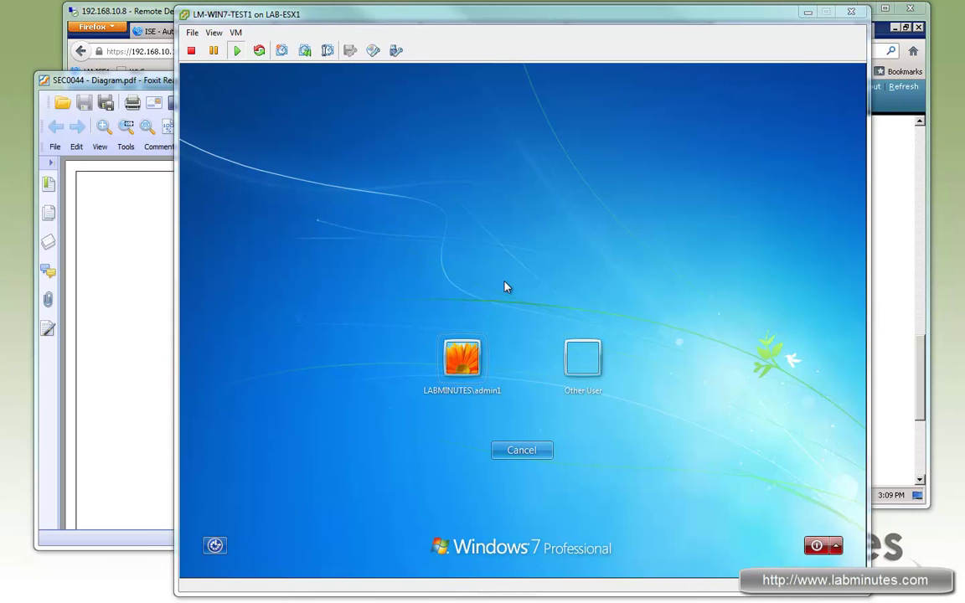
pyautogui.click(592, 363)
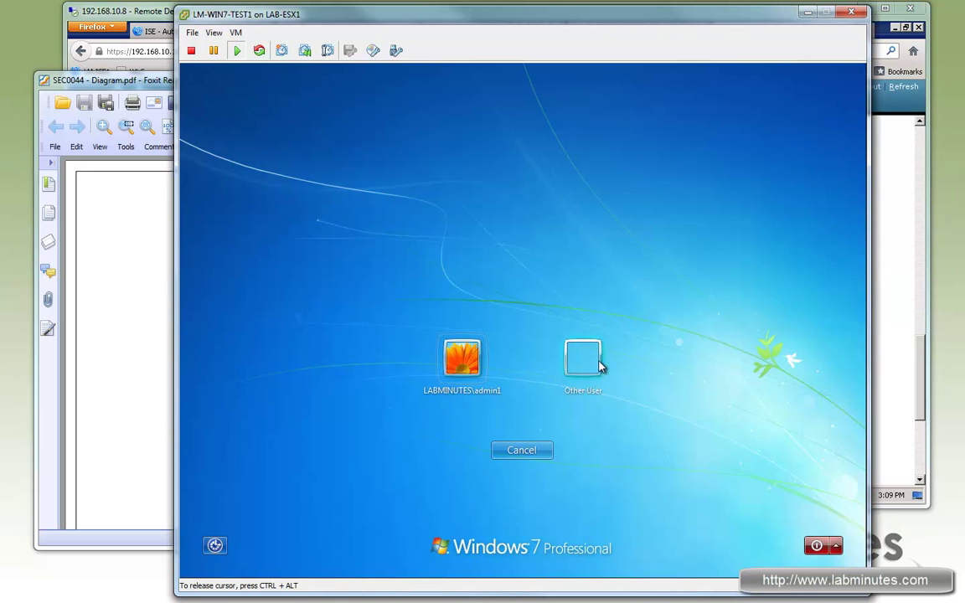
pyautogui.click(584, 366)
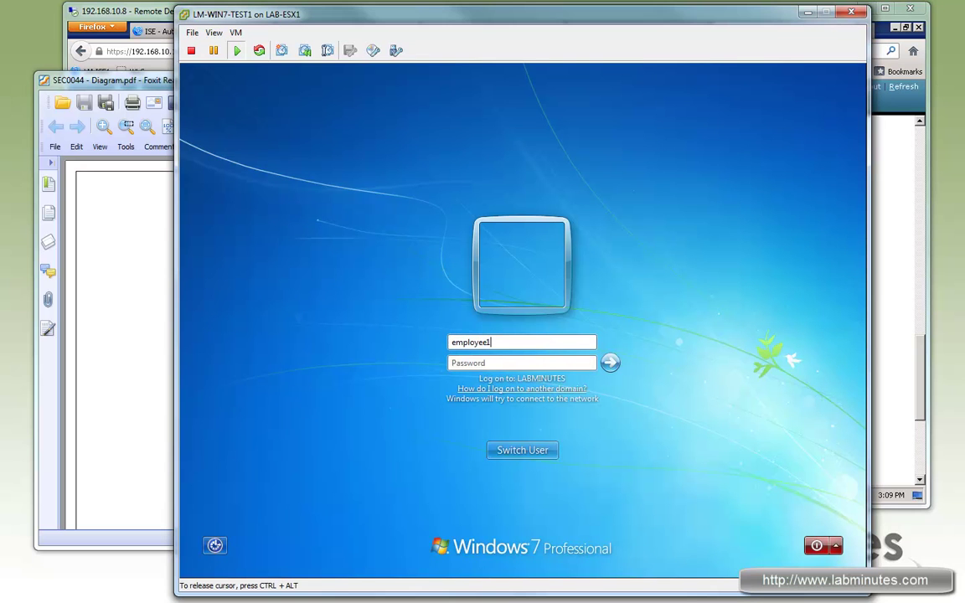
pyautogui.write('cisco123')
pyautogui.press('Return')
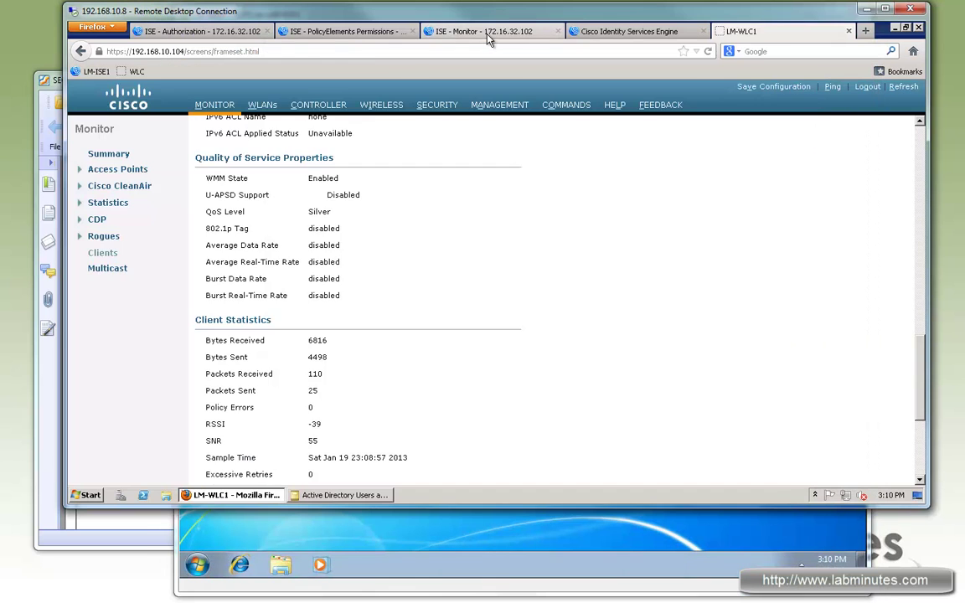
# - Refresh ISE Live Authentications and open the failed employee1 authentication's details
pyautogui.click(486, 32)
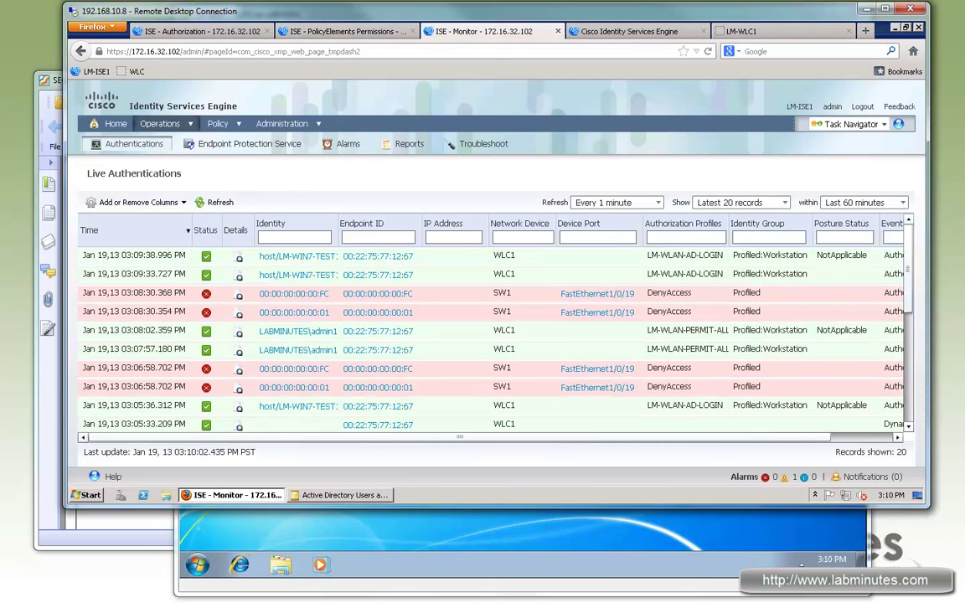
pyautogui.click(214, 202)
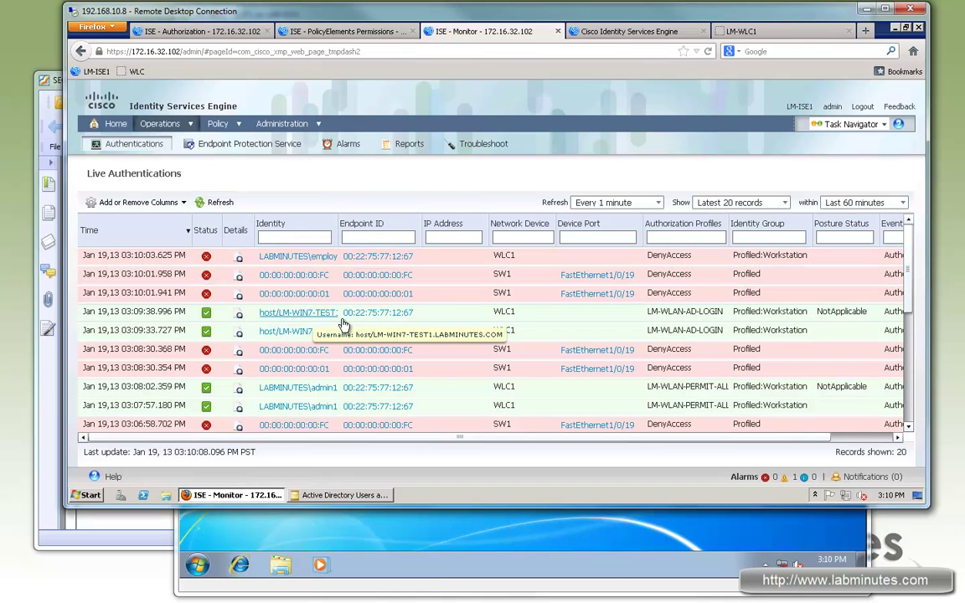
pyautogui.click(298, 256)
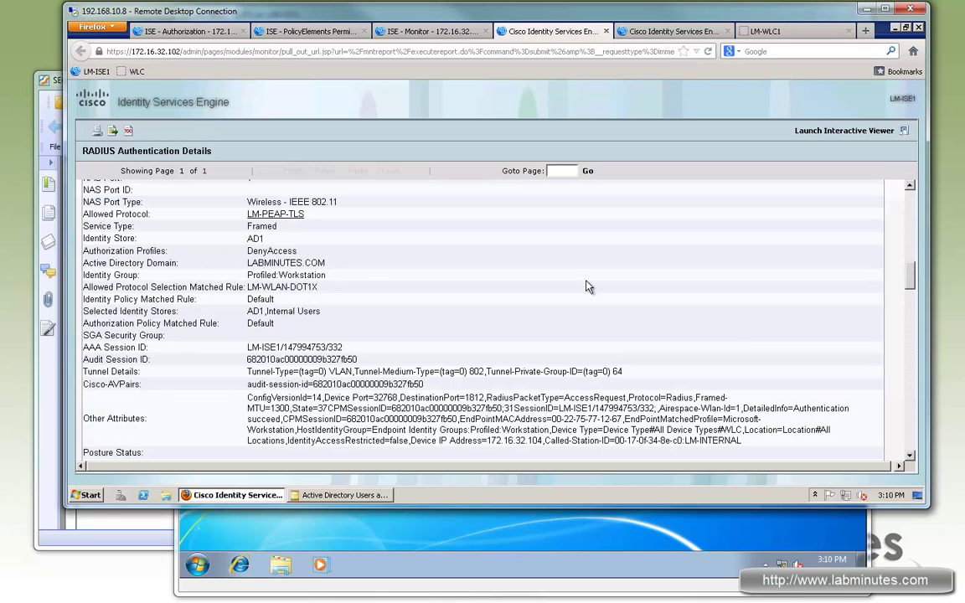
# - Confirm the DenyAccess profile and RADIUS Access-Reject result, then bring the network diagram forward
pyautogui.moveTo(252, 251); pyautogui.dragTo(298, 251)
pyautogui.moveTo(911, 275); pyautogui.dragTo(911, 437)
pyautogui.moveTo(126, 336); pyautogui.dragTo(240, 336)
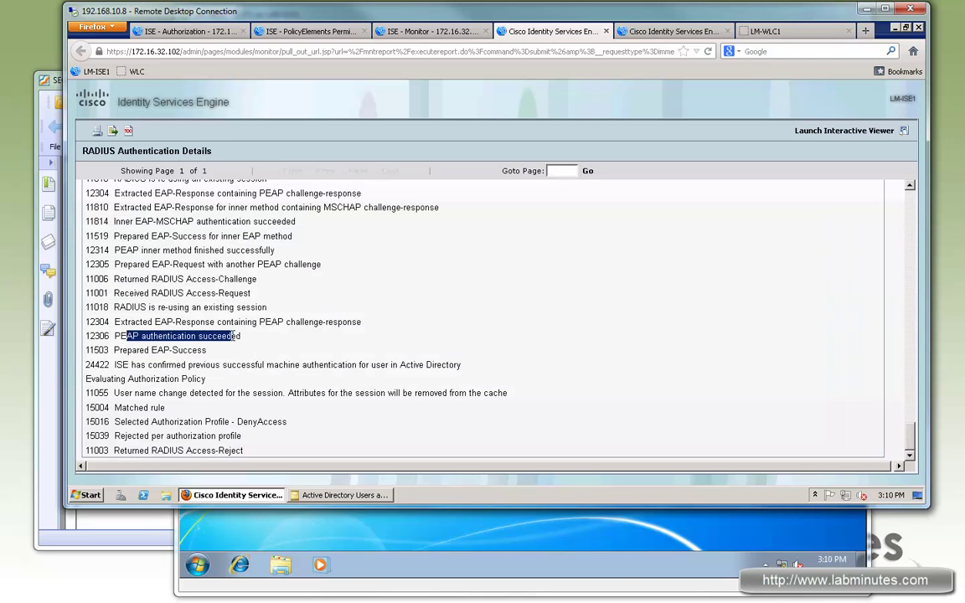
pyautogui.moveTo(231, 450); pyautogui.dragTo(126, 450)
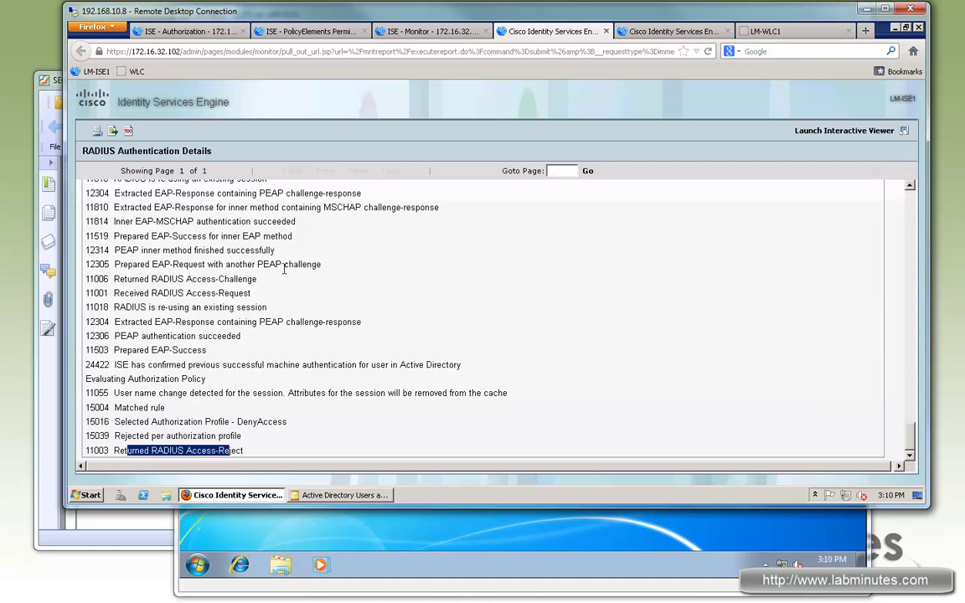
pyautogui.moveTo(202, 437); pyautogui.dragTo(143, 447)
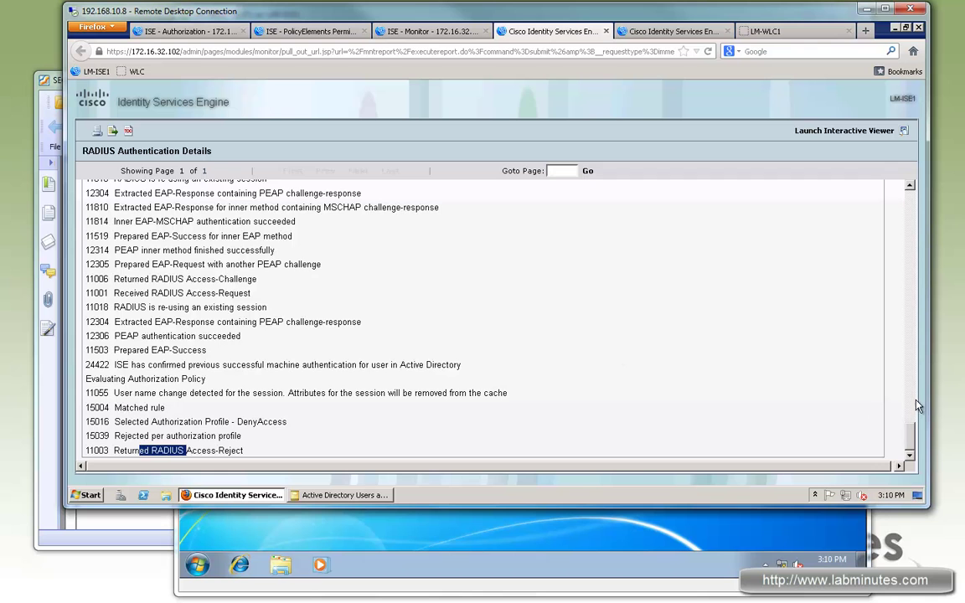
pyautogui.scroll(5, 916, 385)
pyautogui.scroll(6, 915, 334)
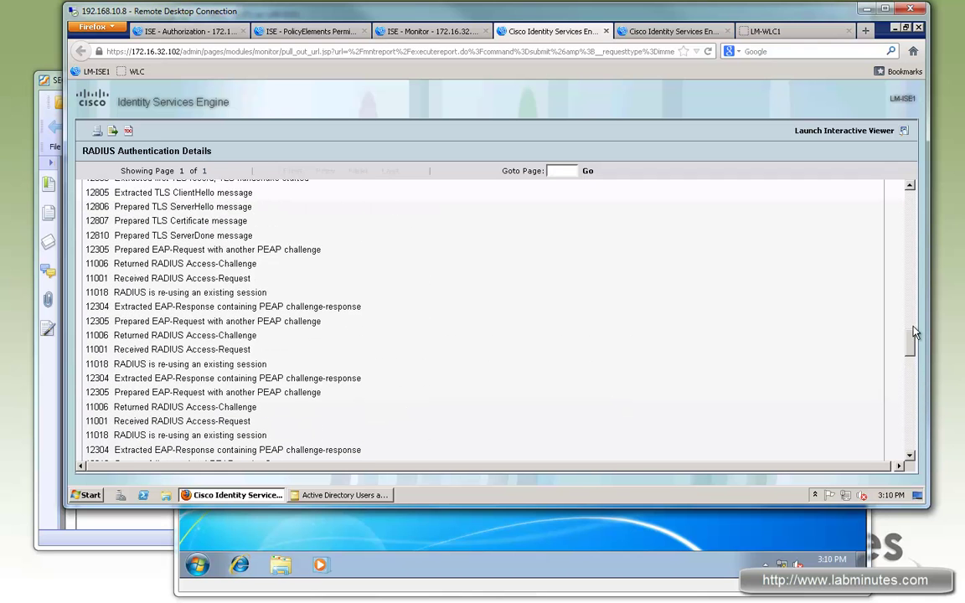
pyautogui.click(60, 87)
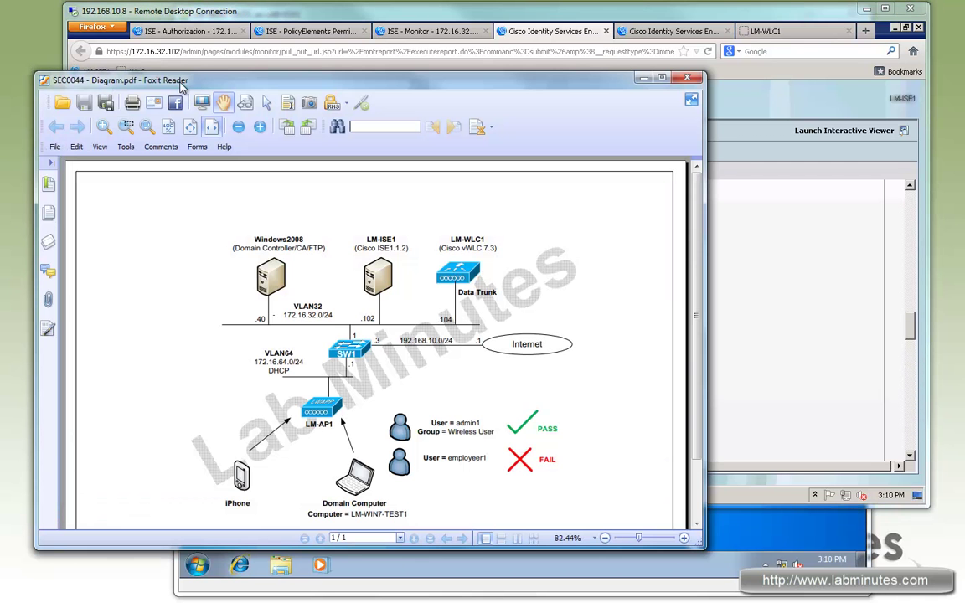
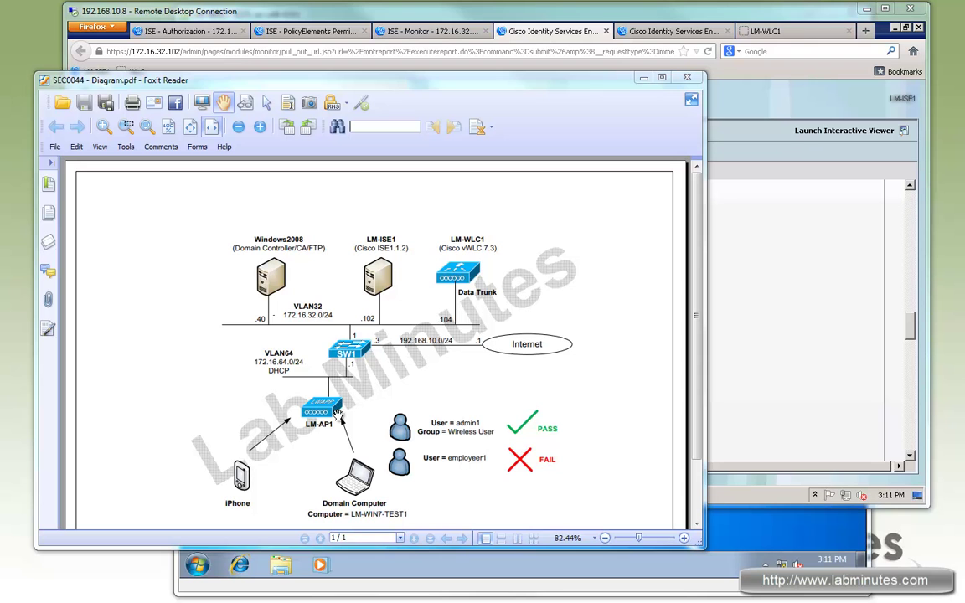
# - On the iPhone, switch Wi-Fi on and select the LM-INTERNAL network
pyautogui.moveTo(963, 116); pyautogui.dragTo(677, 143)
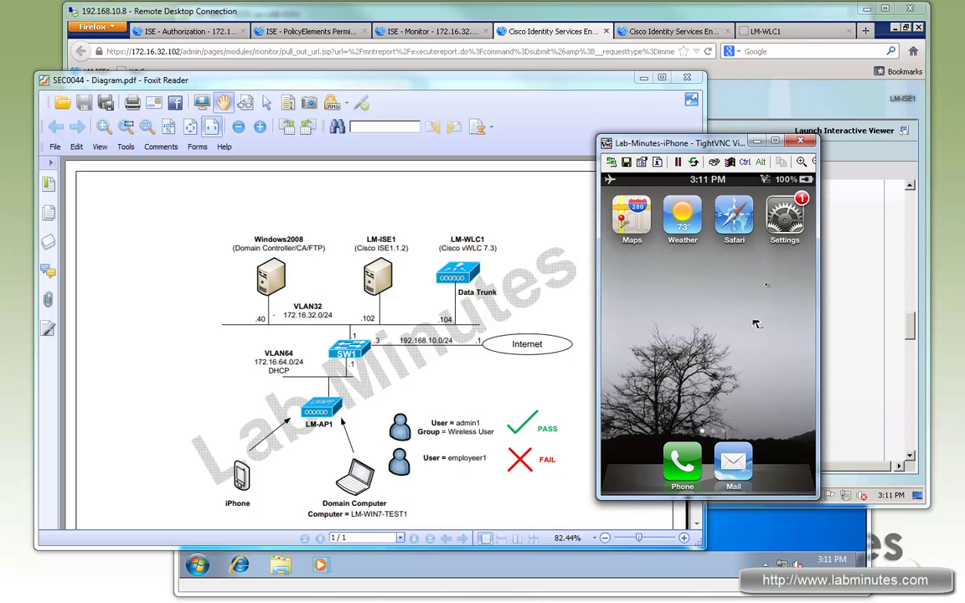
pyautogui.click(793, 231)
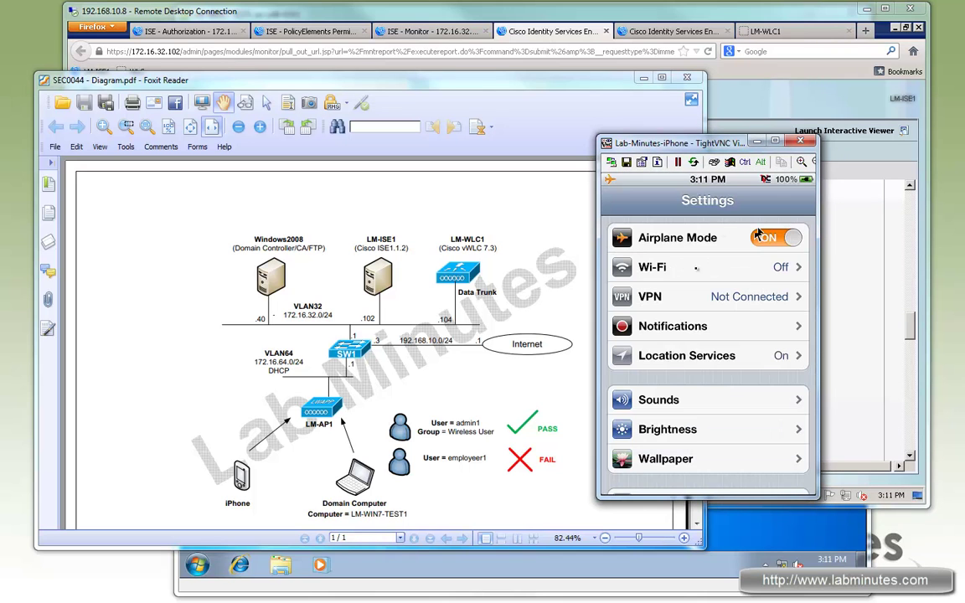
pyautogui.click(706, 275)
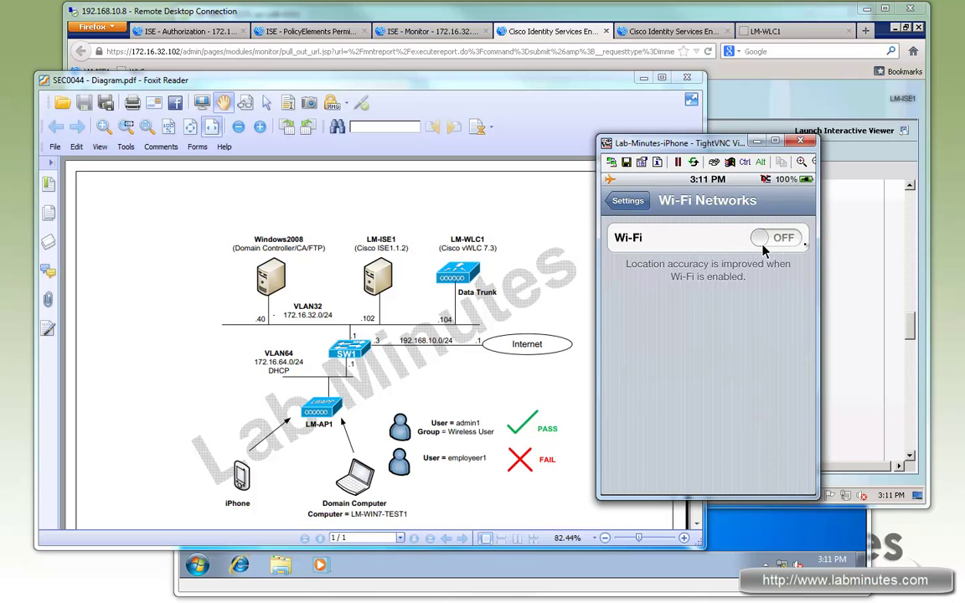
pyautogui.click(778, 242)
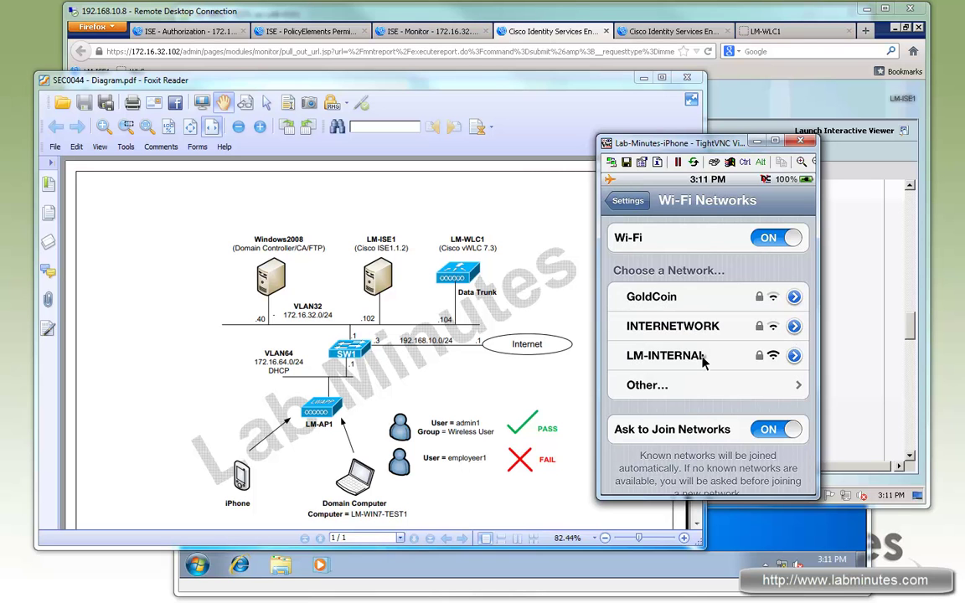
pyautogui.click(704, 358)
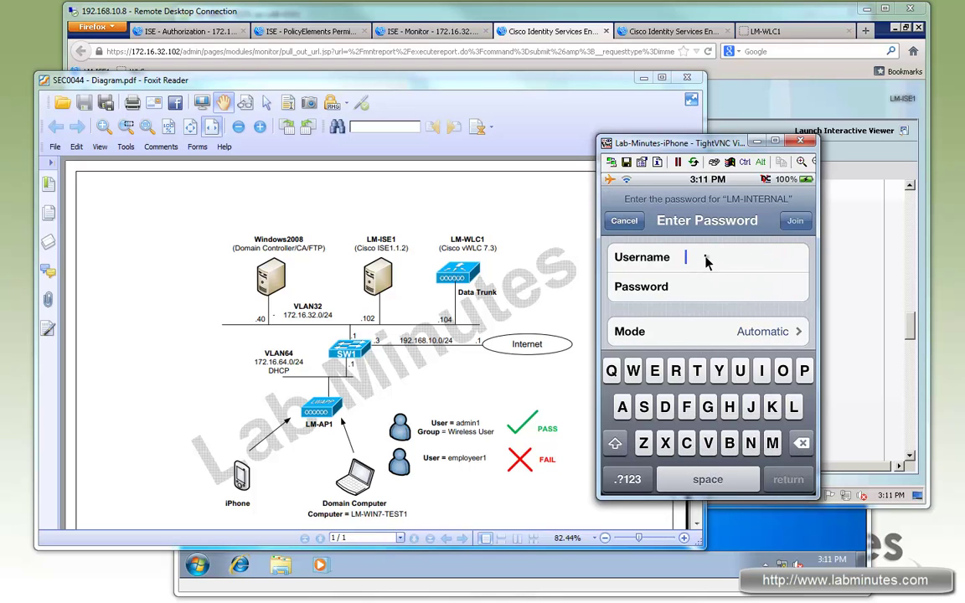
# - Enter username labminutes\admin1 and its password in the LM-INTERNAL login prompt
pyautogui.click(705, 262)
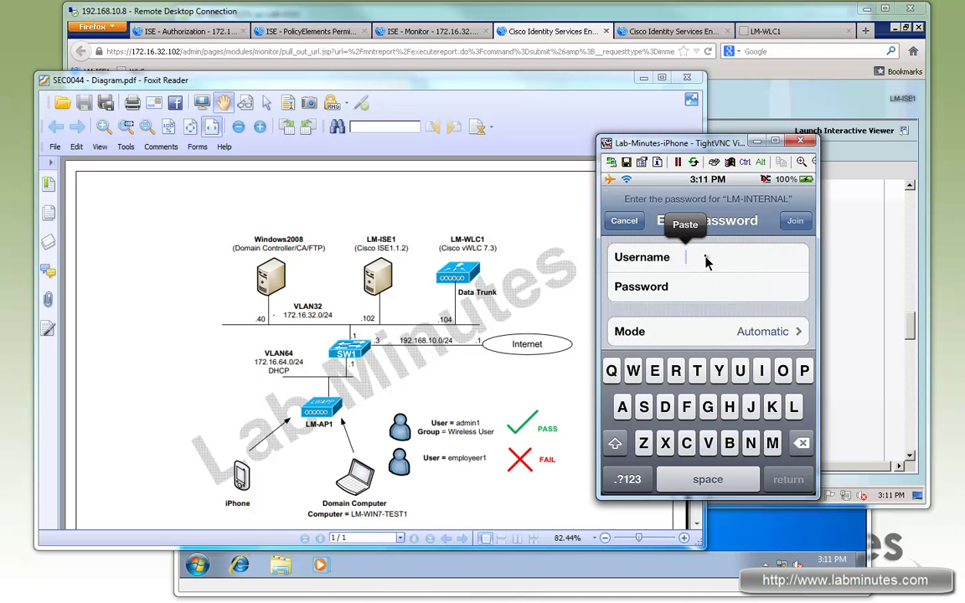
pyautogui.write('labminutes')
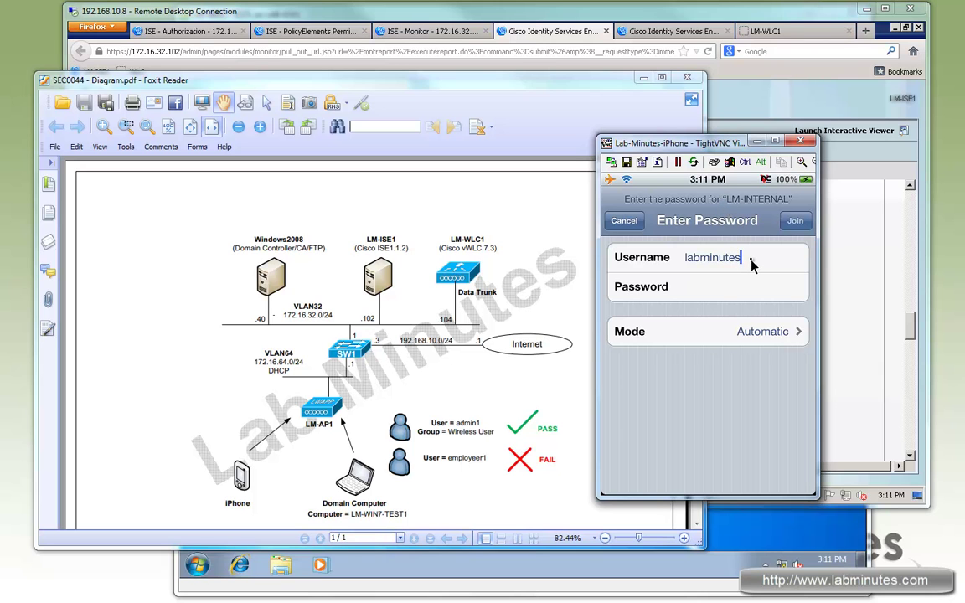
pyautogui.write('\\admin1')
pyautogui.click(747, 291)
pyautogui.write('cisco')
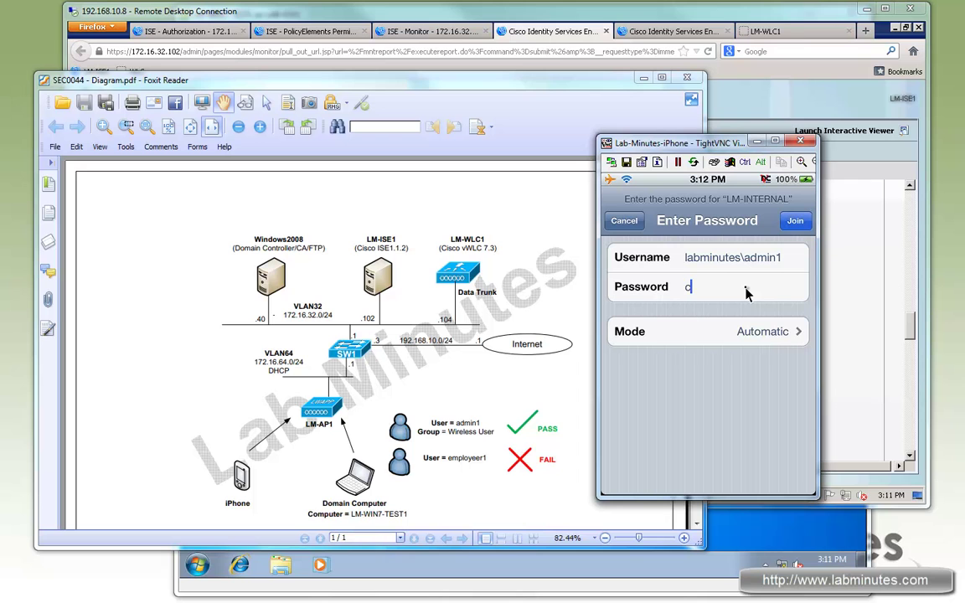
# - Join the network, accepting the ISE server certificate, and move the iPhone window aside
pyautogui.click(796, 224)
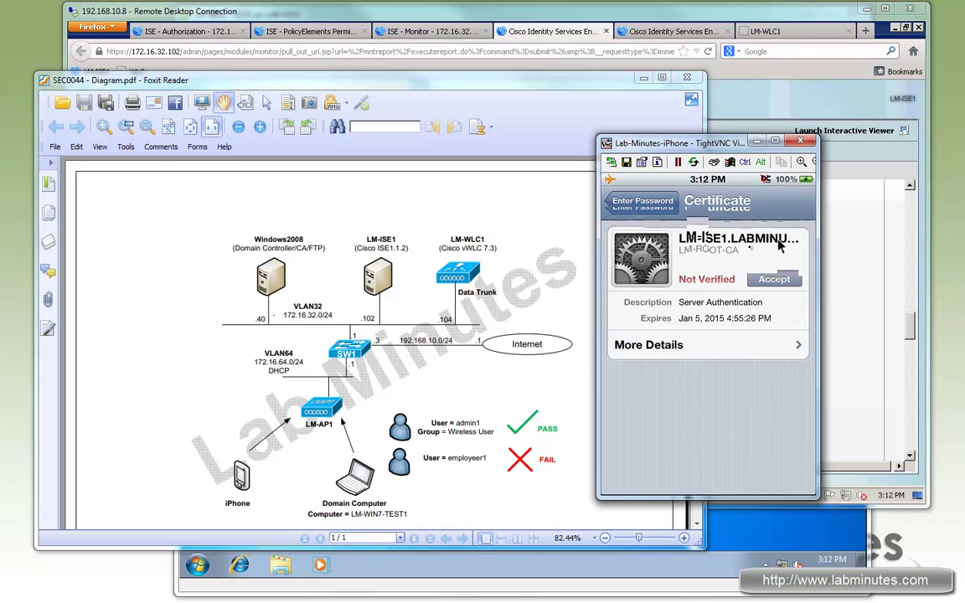
pyautogui.click(763, 281)
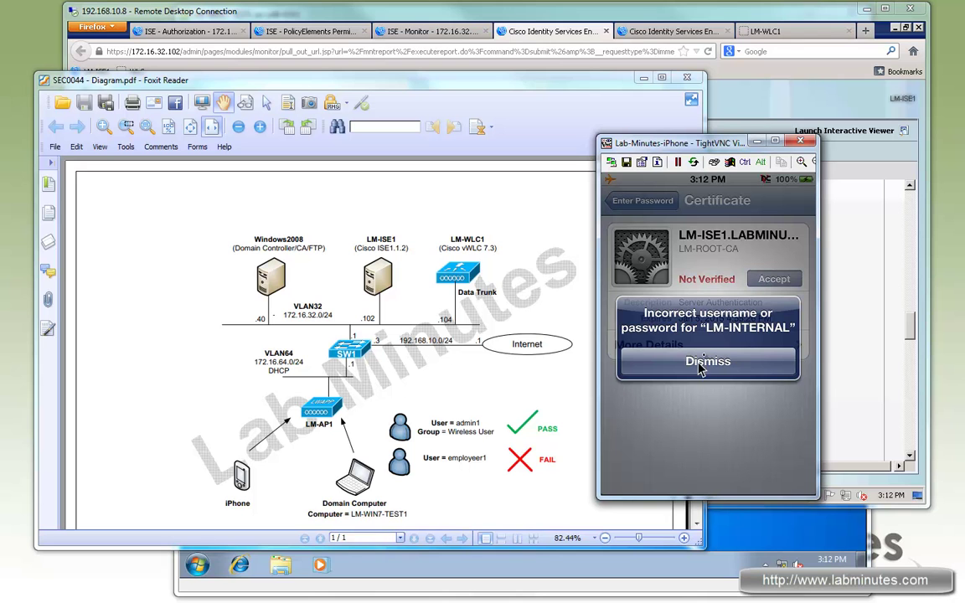
pyautogui.moveTo(610, 134); pyautogui.dragTo(929, 134)
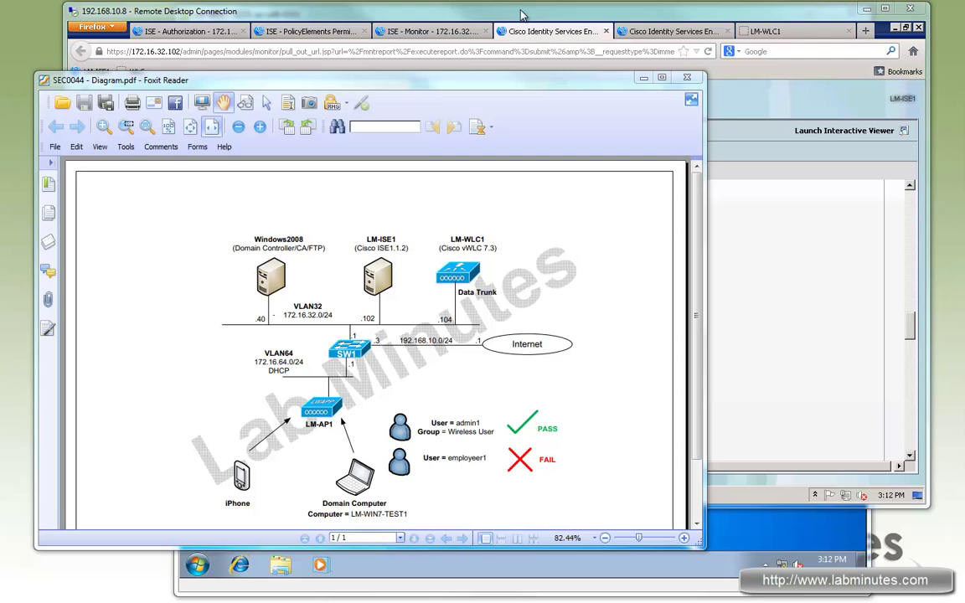
# - Close both old authentication report tabs in ISE and refresh Live Authentications
pyautogui.click(466, 11)
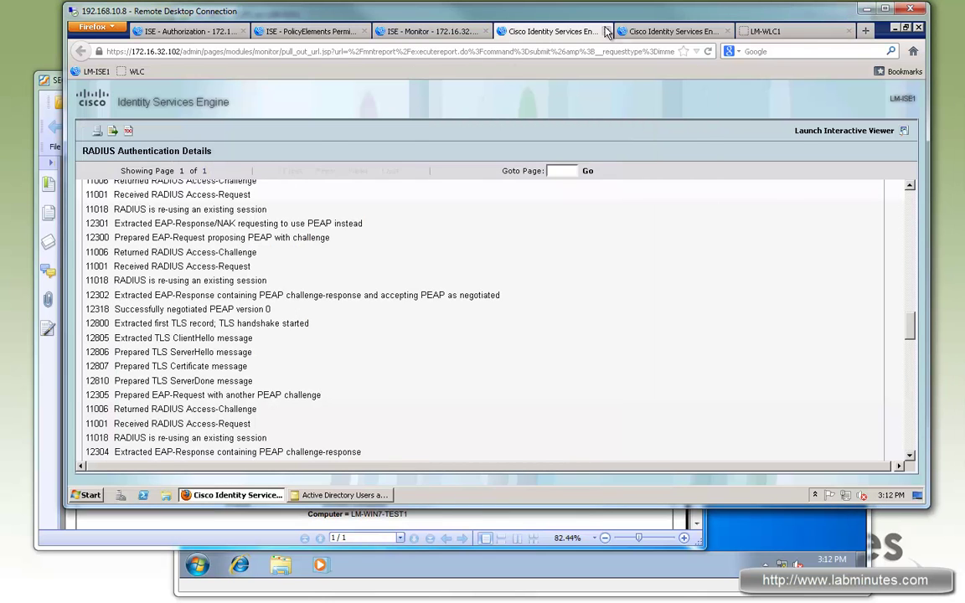
pyautogui.click(606, 32)
pyautogui.click(549, 32)
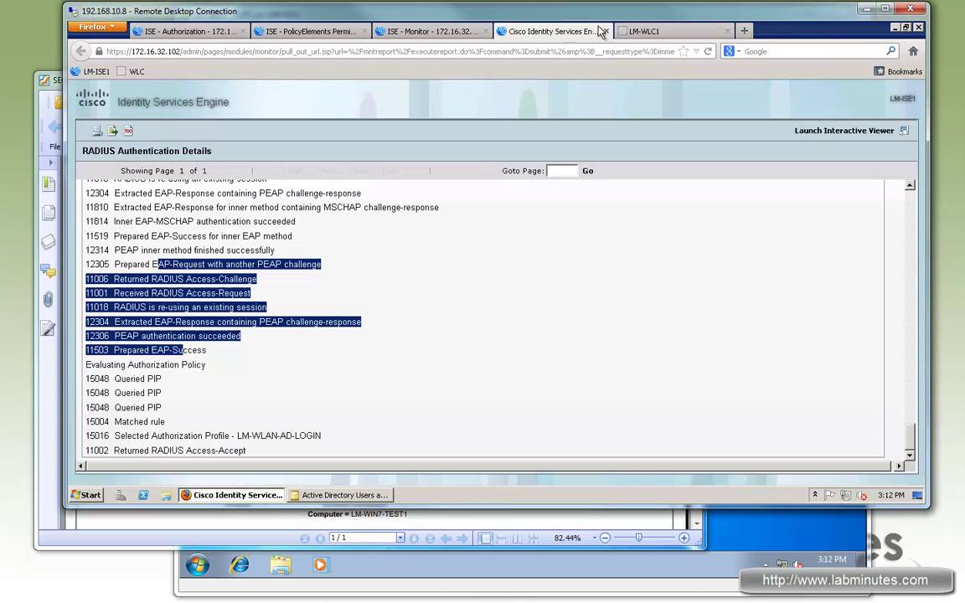
pyautogui.hotkey('ctrl', 'w')
pyautogui.click(427, 31)
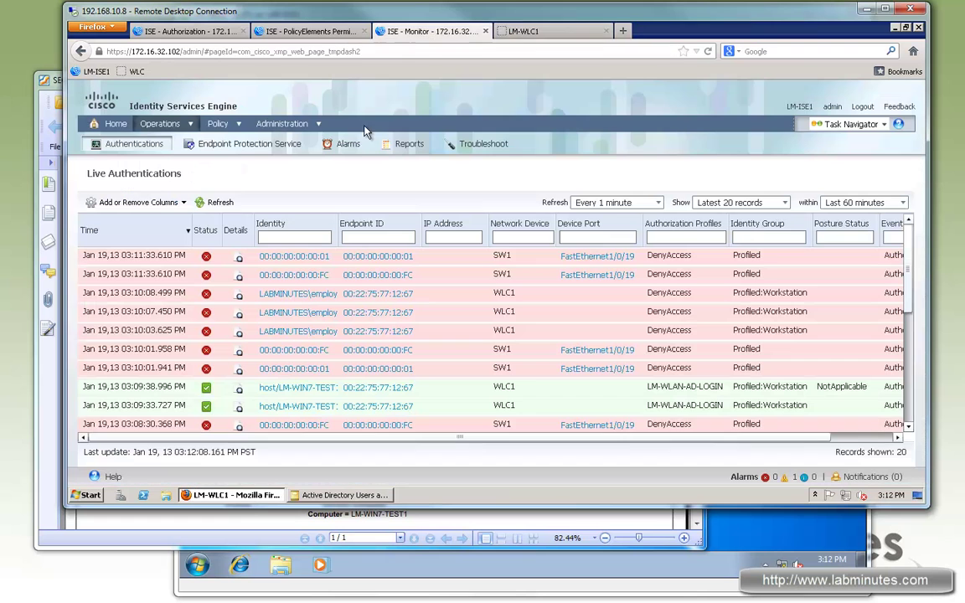
pyautogui.click(219, 202)
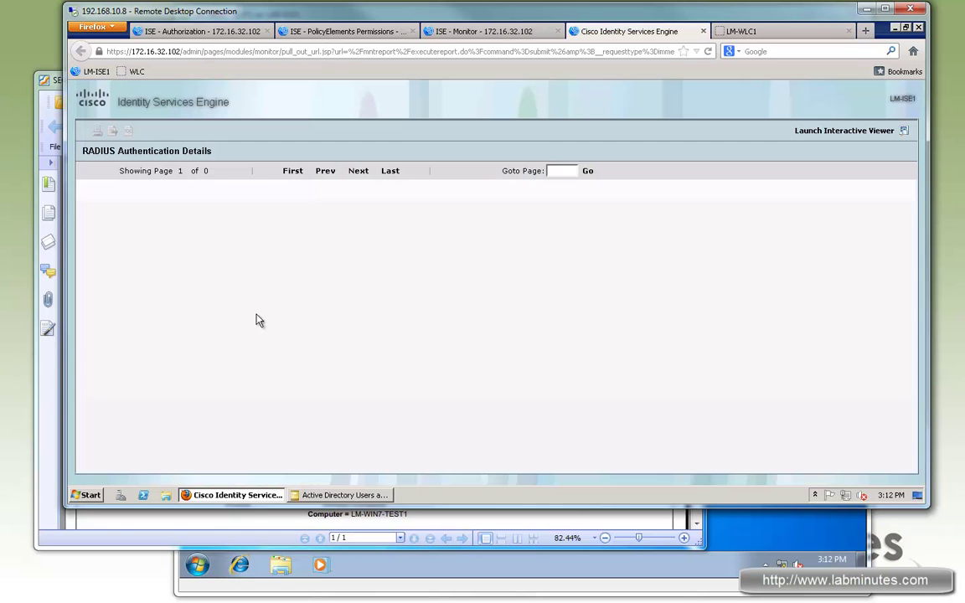
# - Scroll the authentication details report and highlight the DenyAccess authorization profile
pyautogui.scroll(-6, 353, 318)
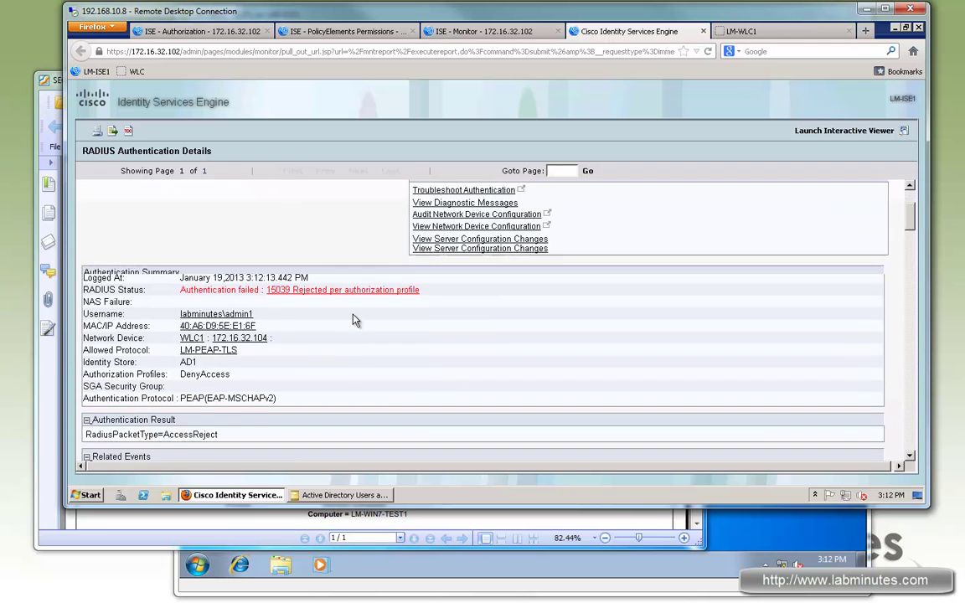
pyautogui.scroll(-6, 352, 318)
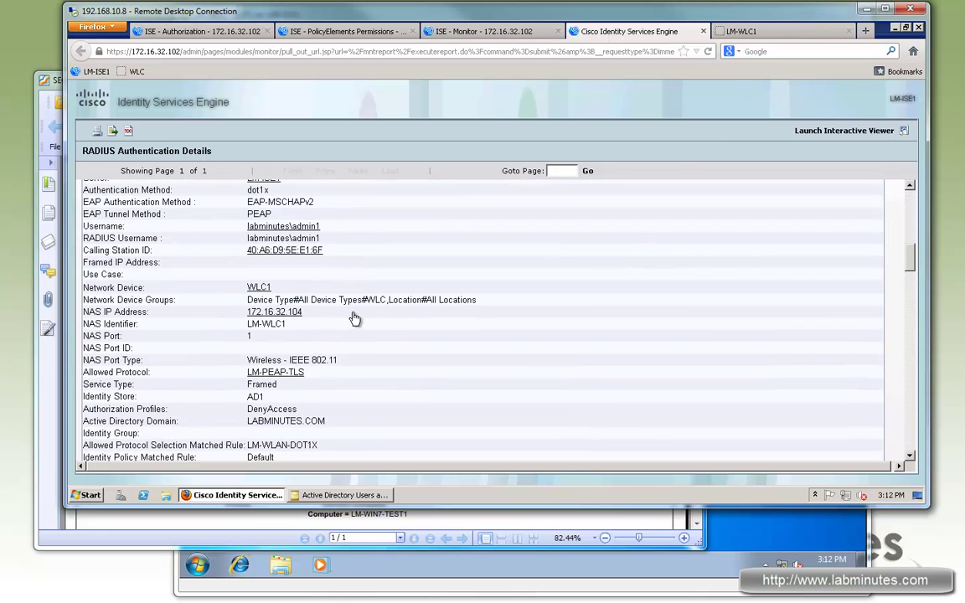
pyautogui.scroll(-1, 224, 354)
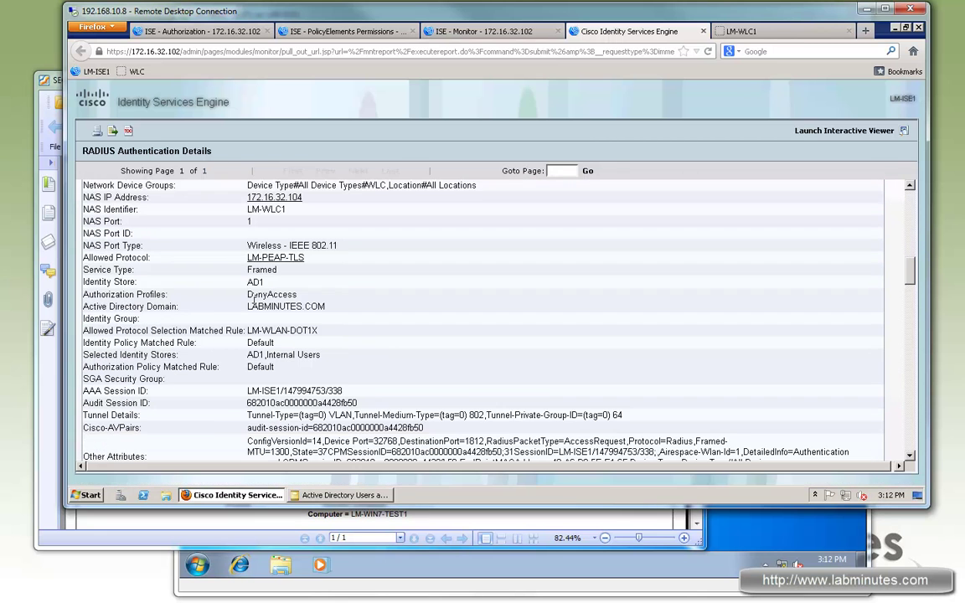
pyautogui.moveTo(167, 294); pyautogui.dragTo(116, 295)
pyautogui.moveTo(244, 294); pyautogui.dragTo(871, 302)
# - Highlight step 24423, showing no prior machine authentication, leading to the DenyAccess result
pyautogui.scroll(-4, 913, 285)
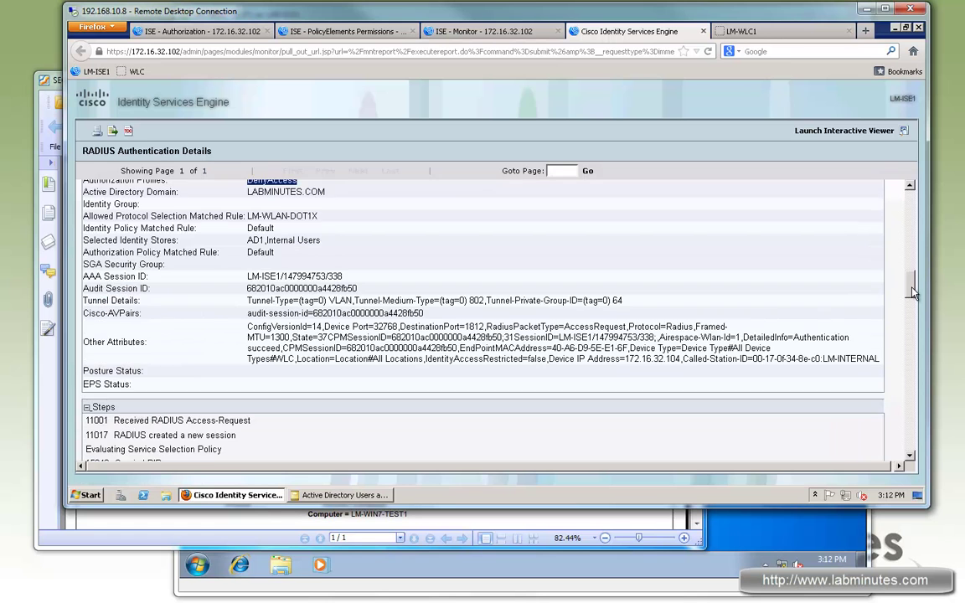
pyautogui.moveTo(916, 293); pyautogui.dragTo(915, 461)
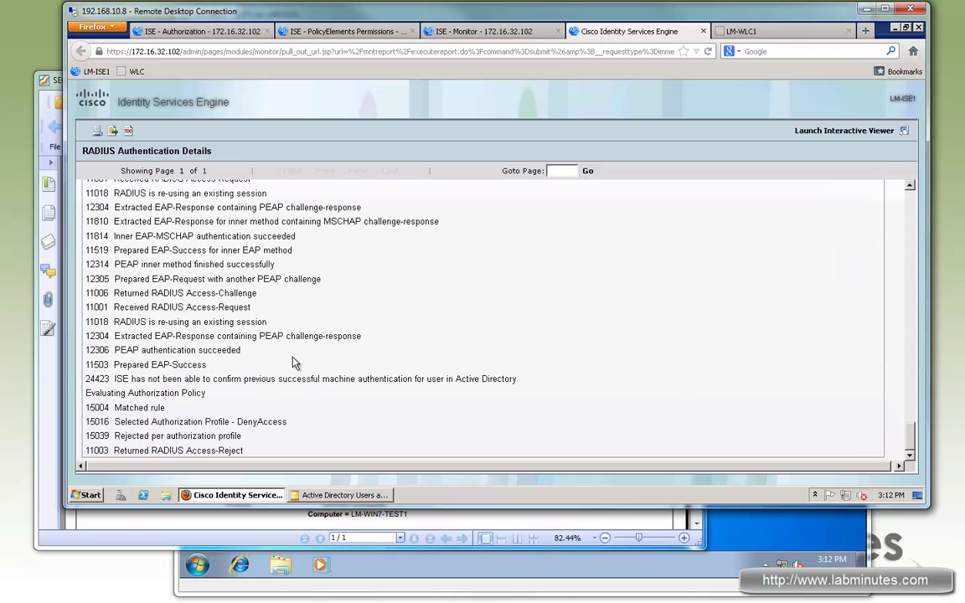
pyautogui.moveTo(121, 351); pyautogui.dragTo(228, 353)
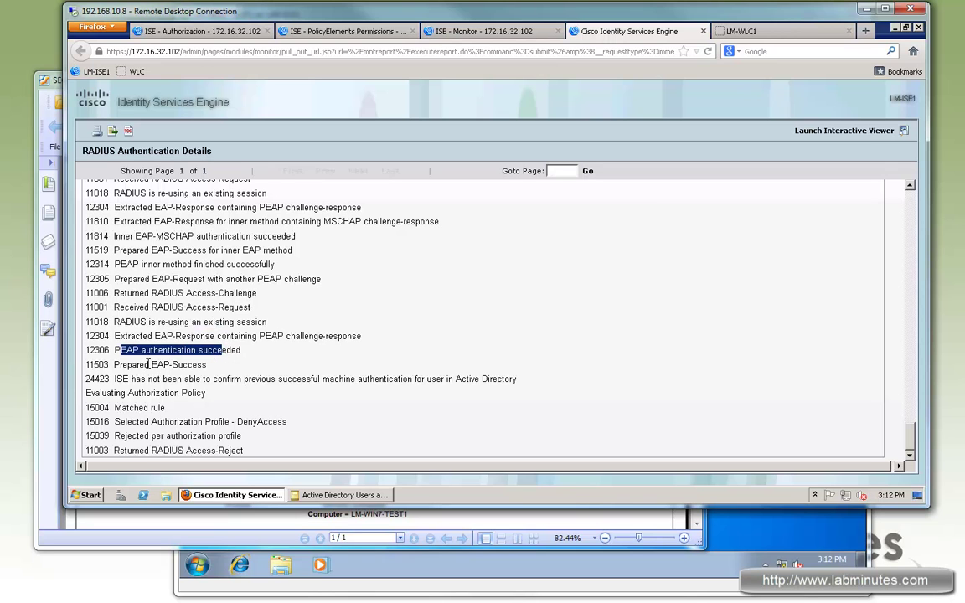
pyautogui.moveTo(145, 365); pyautogui.dragTo(190, 365)
pyautogui.moveTo(116, 378); pyautogui.dragTo(388, 380)
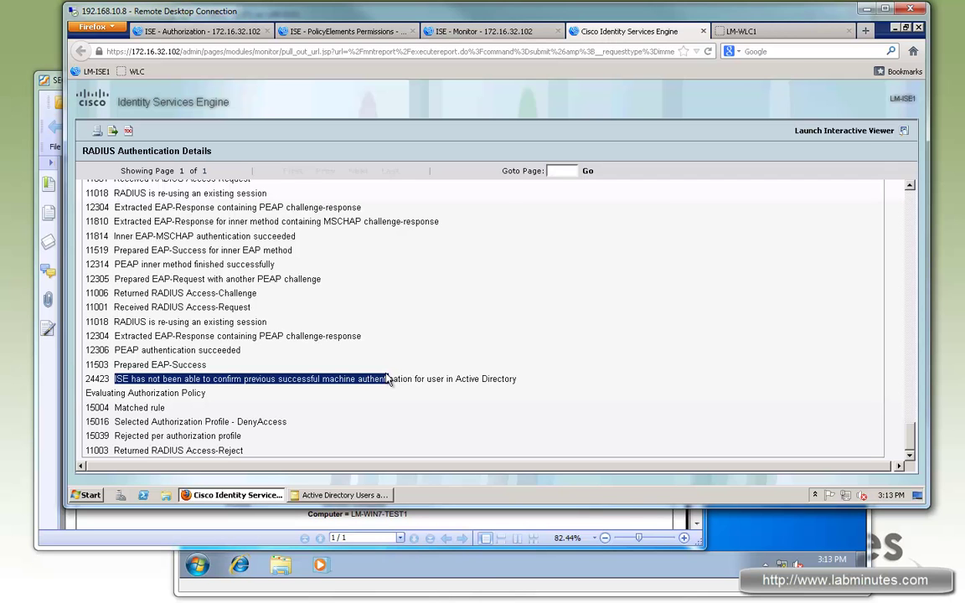
pyautogui.moveTo(388, 380)
pyautogui.mouseDown()
pyautogui.moveTo(423, 380)
pyautogui.moveTo(123, 378)
pyautogui.moveTo(371, 380)
pyautogui.mouseUp()
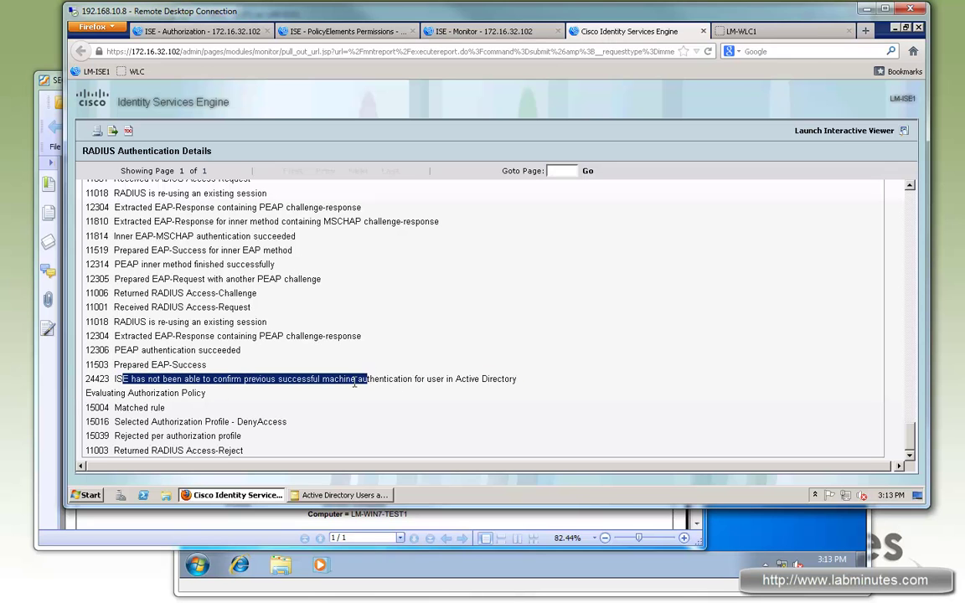
pyautogui.click(144, 397)
pyautogui.moveTo(151, 397)
pyautogui.mouseDown()
pyautogui.moveTo(140, 386)
pyautogui.moveTo(148, 378)
pyautogui.mouseUp()
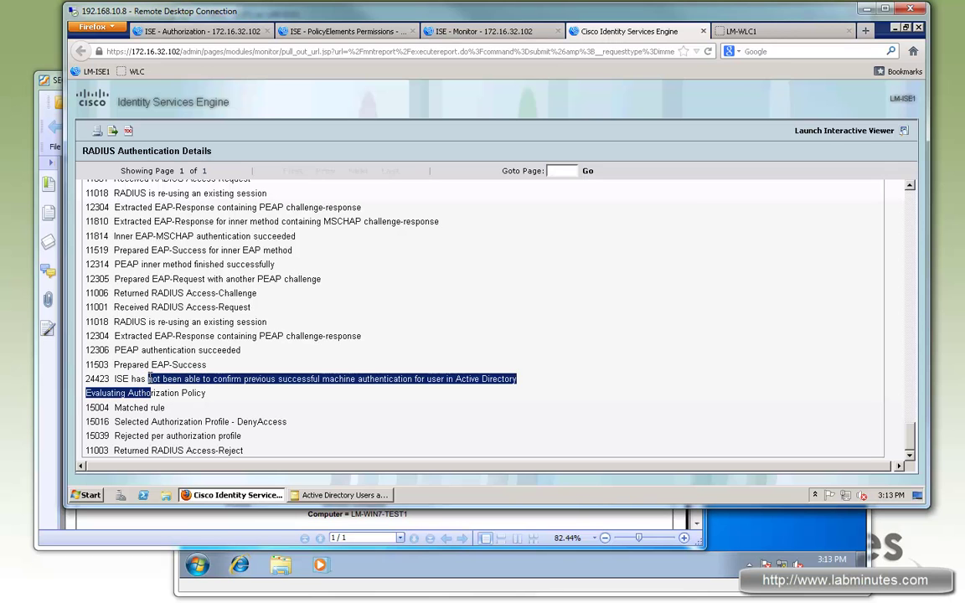
pyautogui.click(153, 391)
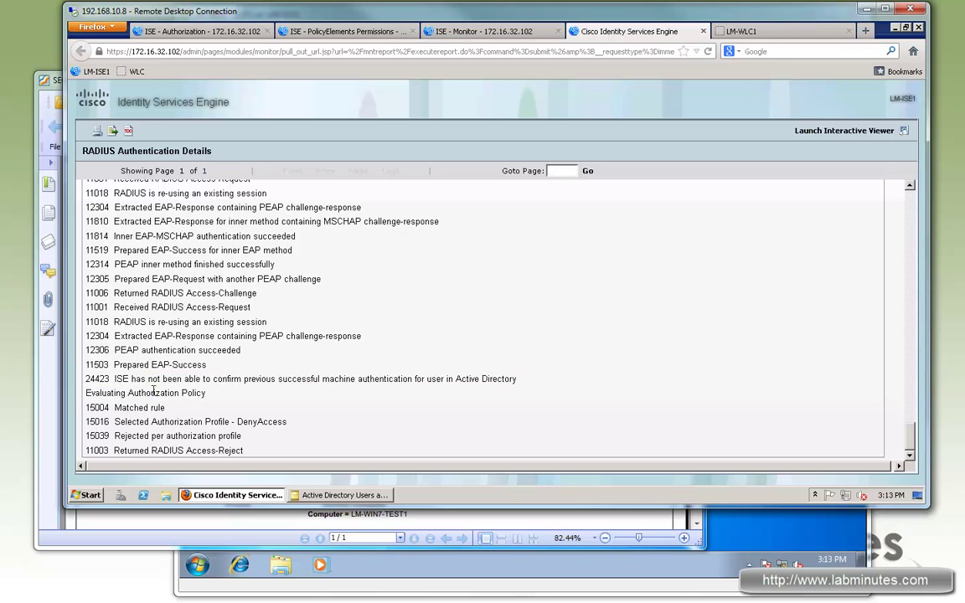
pyautogui.moveTo(156, 378); pyautogui.dragTo(141, 392)
pyautogui.click(160, 379)
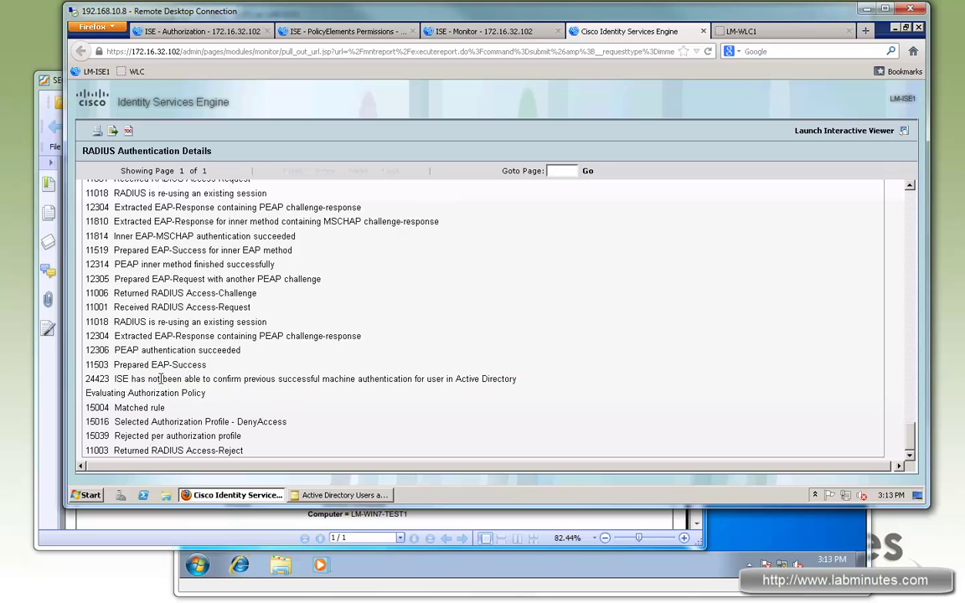